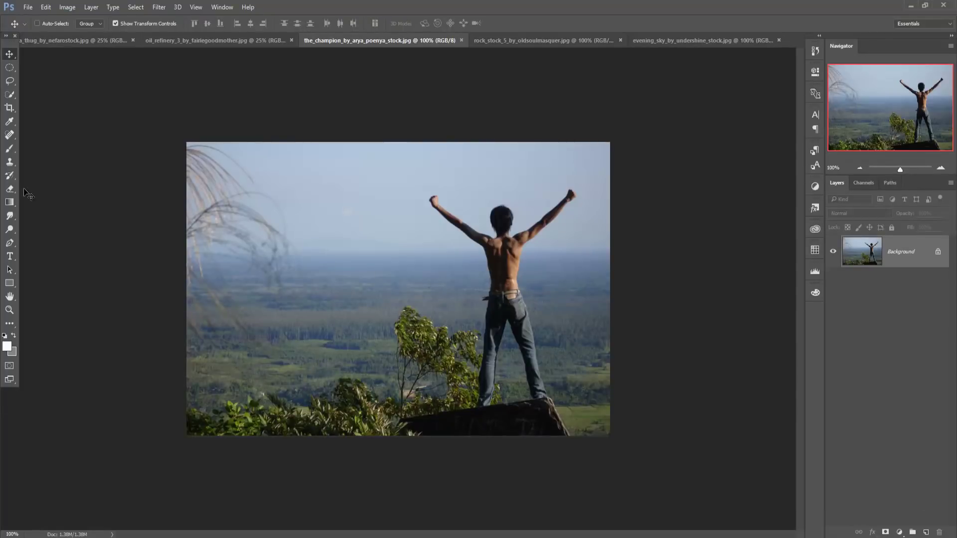
# Switch to the Pen tool and zoom to 600% on the man's feet on the rock
pyautogui.click(10, 243)
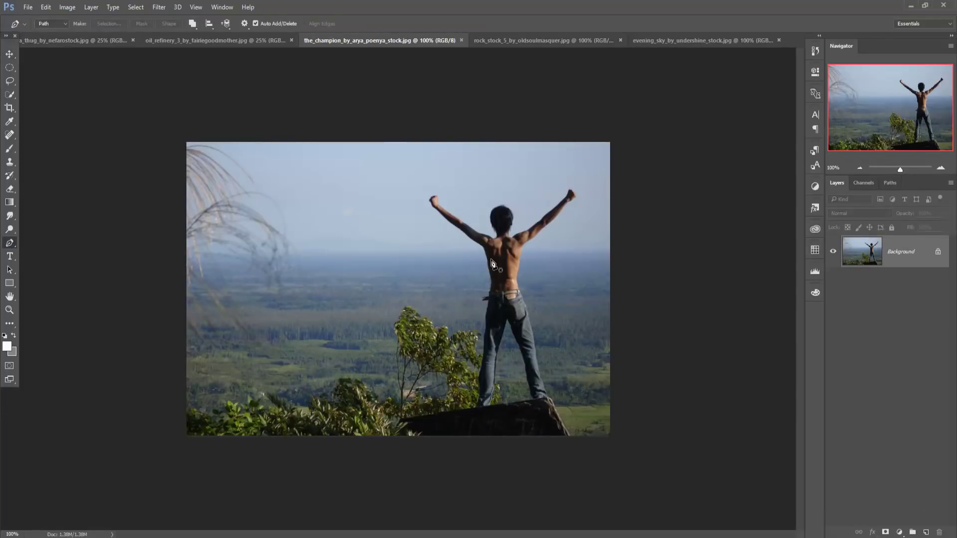
pyautogui.hotkey('ctrl', '+')
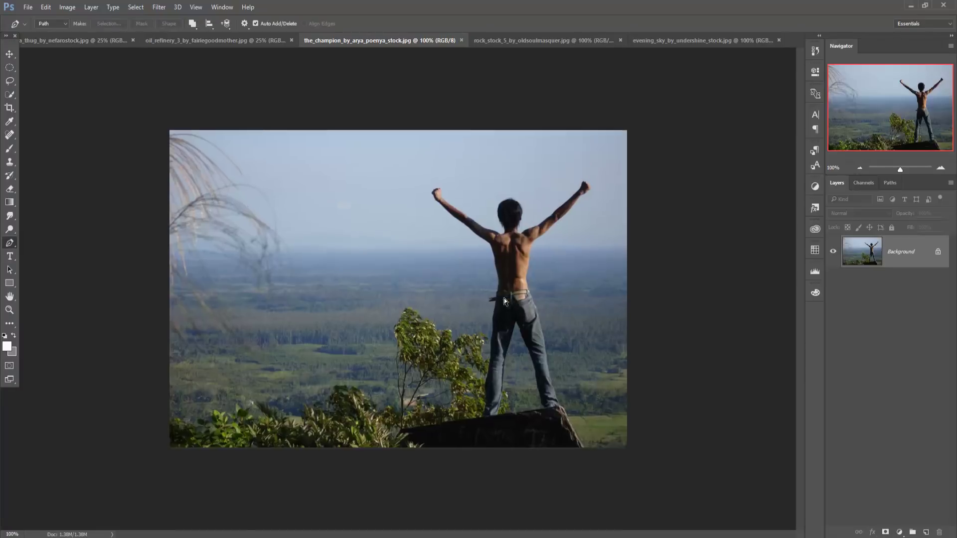
pyautogui.hotkey('ctrl', '+')
pyautogui.hotkey('ctrl', '+')
pyautogui.hotkey('ctrl', '+')
pyautogui.hotkey('ctrl', '+')
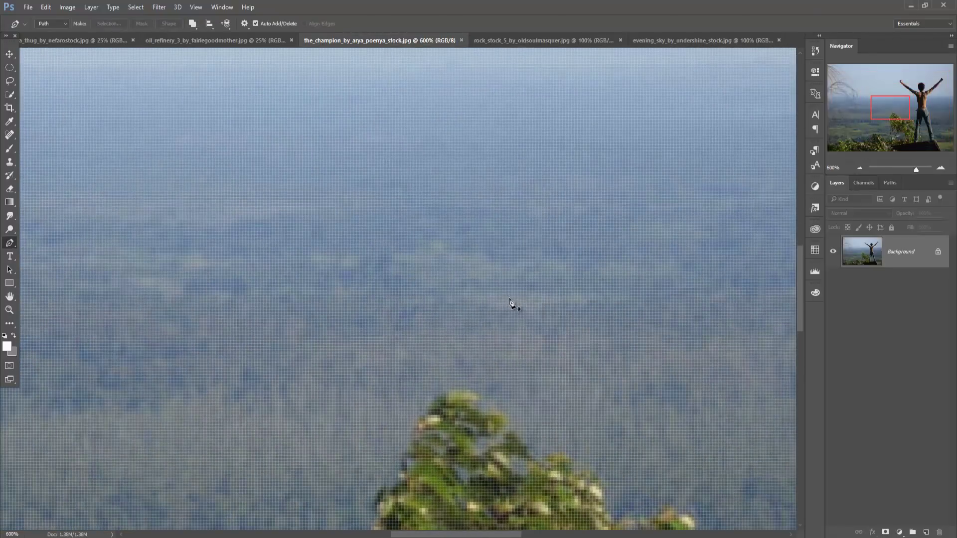
pyautogui.moveTo(599, 370); pyautogui.dragTo(331, 100)
pyautogui.moveTo(530, 405)
pyautogui.mouseDown()
pyautogui.moveTo(401, 231)
pyautogui.moveTo(470, 274)
pyautogui.mouseUp()
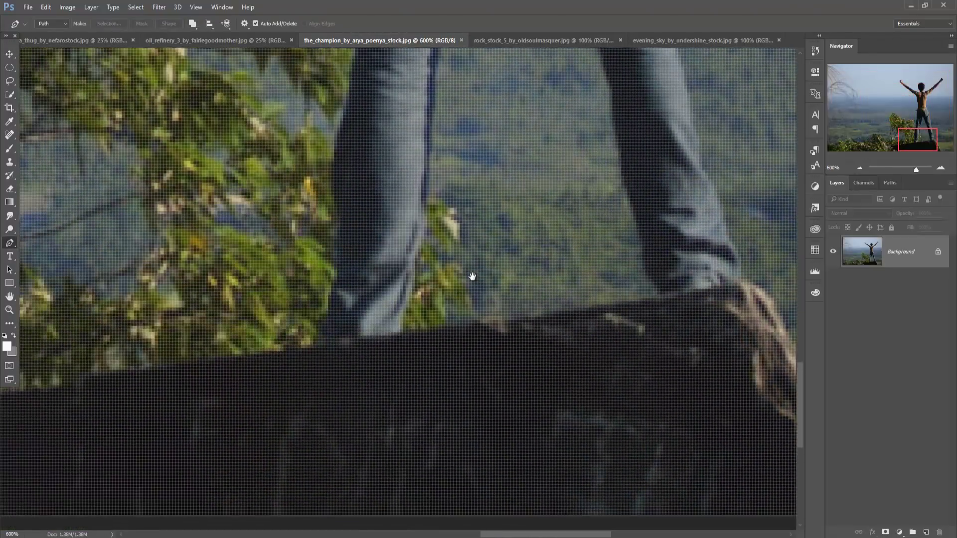
# Start the path at the man's foot and trace up the jeans, belt loop and torso edge
pyautogui.click(367, 350)
pyautogui.click(342, 297)
pyautogui.click(339, 183)
pyautogui.click(355, 115)
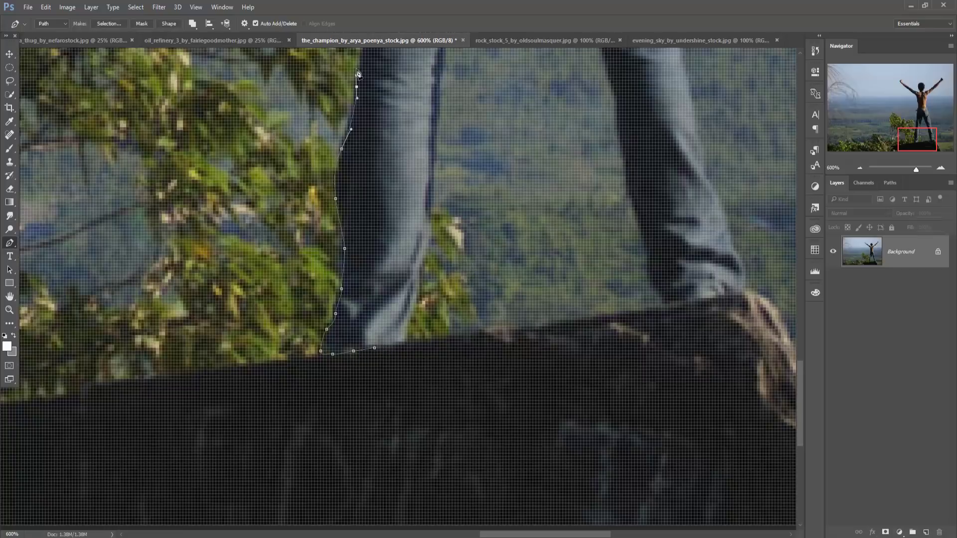
pyautogui.scroll(5, 374, 315)
pyautogui.click(382, 202)
pyautogui.click(385, 99)
pyautogui.click(397, 56)
pyautogui.scroll(5, 396, 60)
pyautogui.click(364, 325)
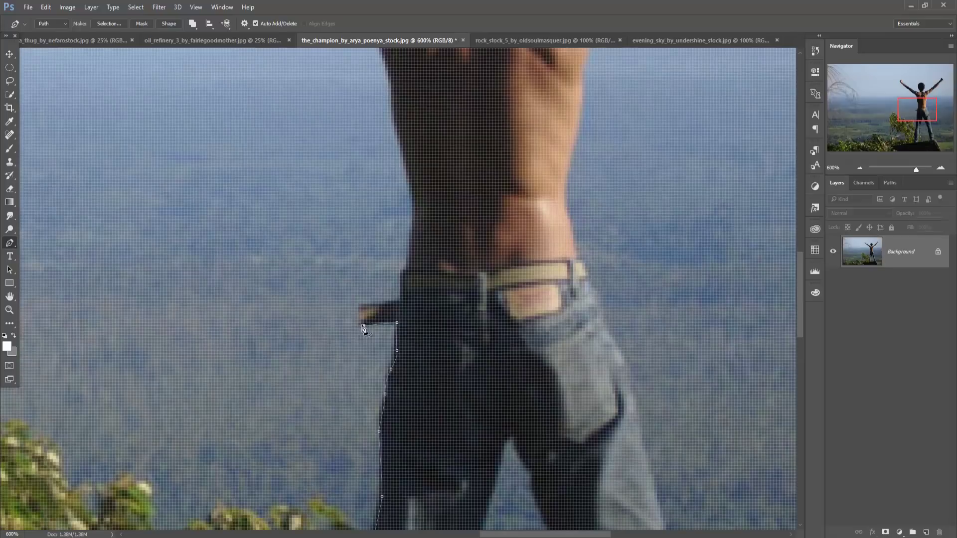
pyautogui.click(403, 301)
pyautogui.click(403, 276)
pyautogui.click(405, 270)
pyautogui.click(412, 252)
pyautogui.click(394, 123)
pyautogui.moveTo(411, 188); pyautogui.dragTo(412, 195)
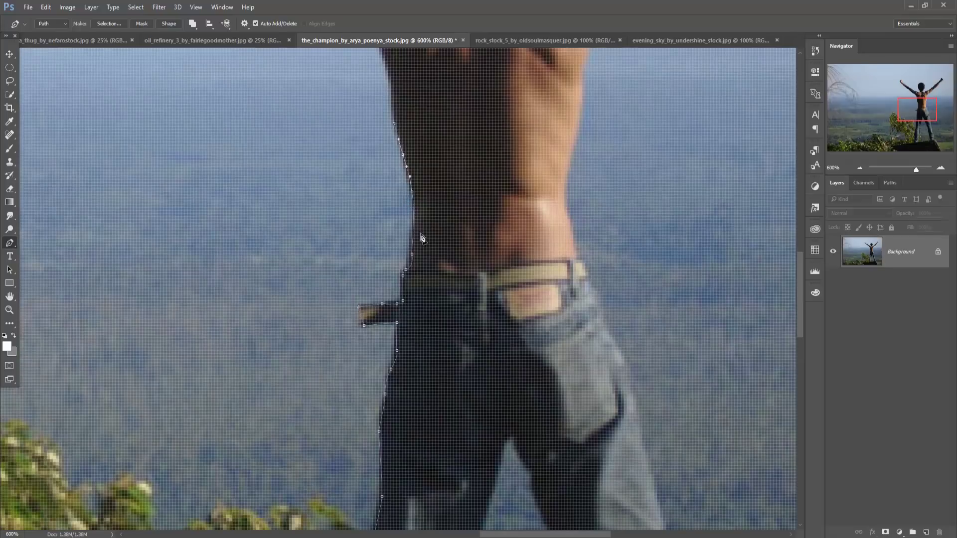
# Trace the back, the underside of the left arm and around the left fist
pyautogui.hotkey('ctrl', '-')
pyautogui.click(396, 227)
pyautogui.click(384, 193)
pyautogui.click(340, 160)
pyautogui.click(317, 140)
pyautogui.hotkey('ctrl', '+')
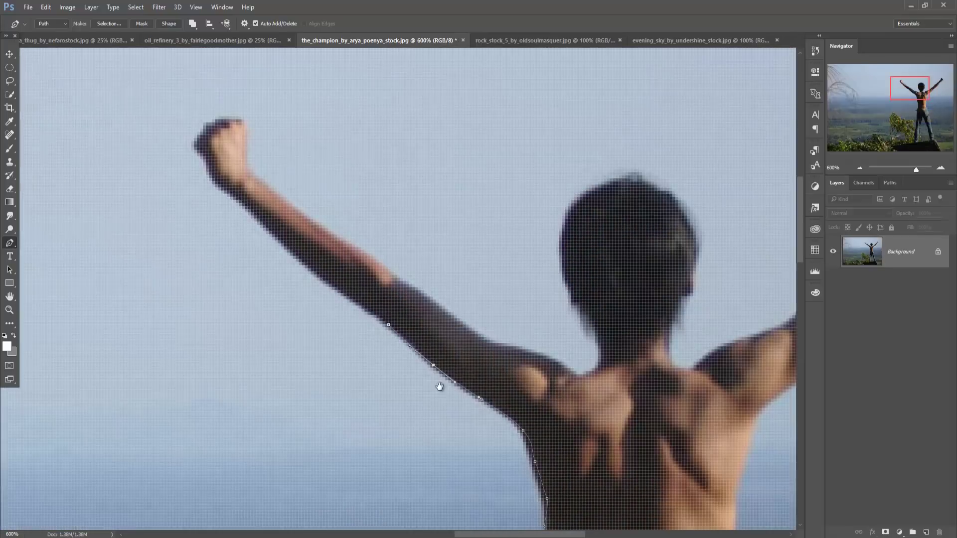
pyautogui.click(300, 260)
pyautogui.click(246, 206)
pyautogui.click(237, 197)
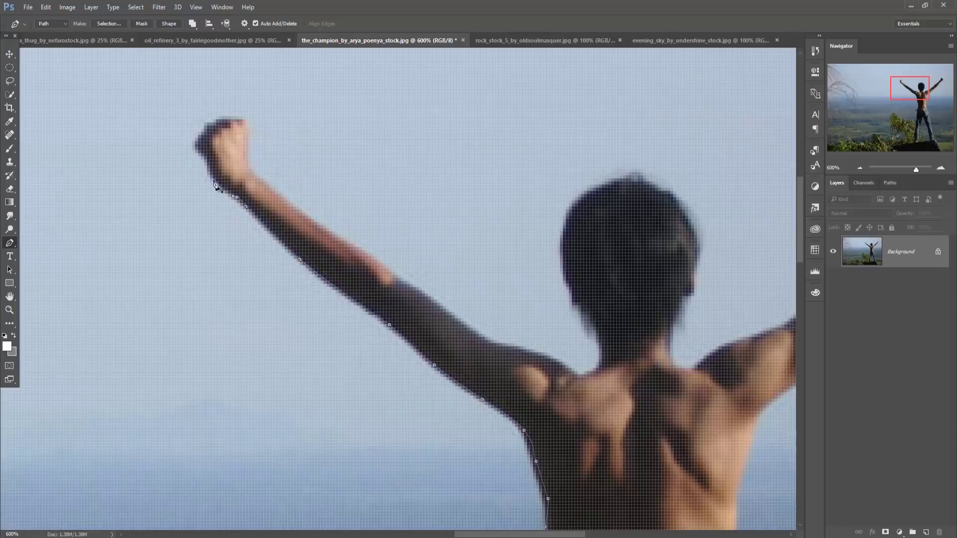
pyautogui.click(209, 126)
pyautogui.click(219, 120)
pyautogui.click(246, 119)
pyautogui.click(249, 145)
pyautogui.click(249, 169)
# Trace the left arm's top edge to the shoulder and around the head outline
pyautogui.click(309, 215)
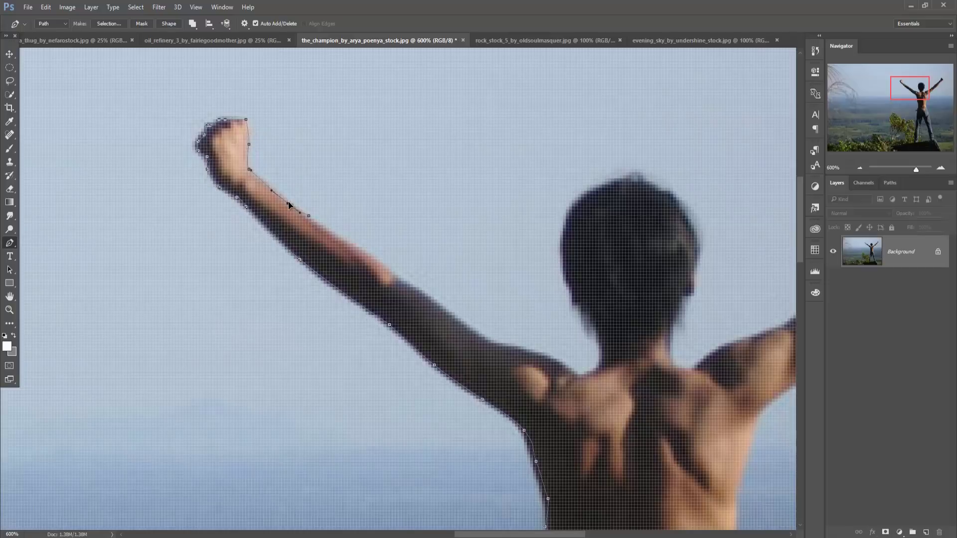
pyautogui.click(399, 277)
pyautogui.click(335, 235)
pyautogui.click(443, 309)
pyautogui.click(488, 344)
pyautogui.click(577, 377)
pyautogui.click(548, 355)
pyautogui.click(563, 268)
pyautogui.click(563, 240)
pyautogui.click(569, 213)
pyautogui.click(587, 194)
pyautogui.click(605, 184)
# Trace the right shoulder, the right arm's upper edge, the right fist and the forearm's lower edge
pyautogui.click(779, 329)
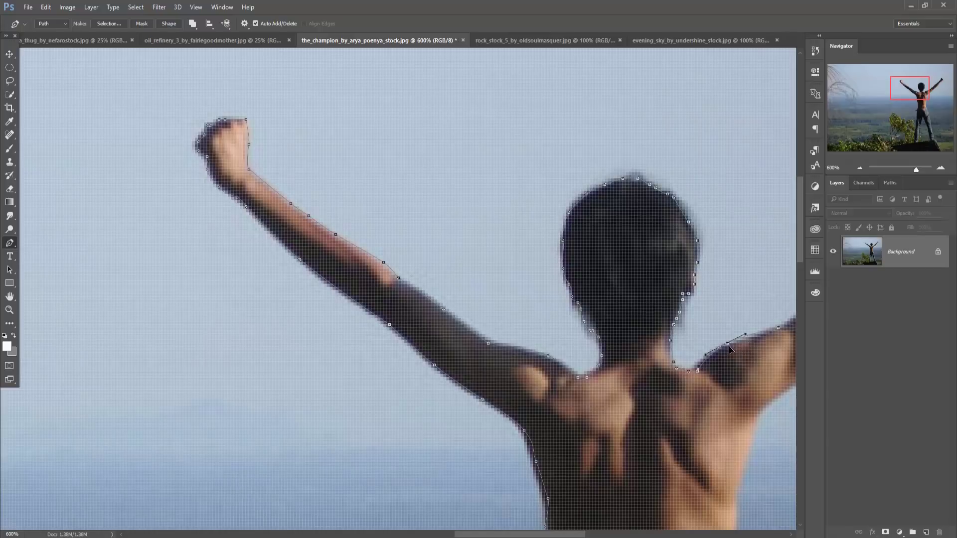
pyautogui.moveTo(735, 396); pyautogui.dragTo(294, 444)
pyautogui.click(372, 355)
pyautogui.click(427, 310)
pyautogui.click(446, 287)
pyautogui.click(502, 241)
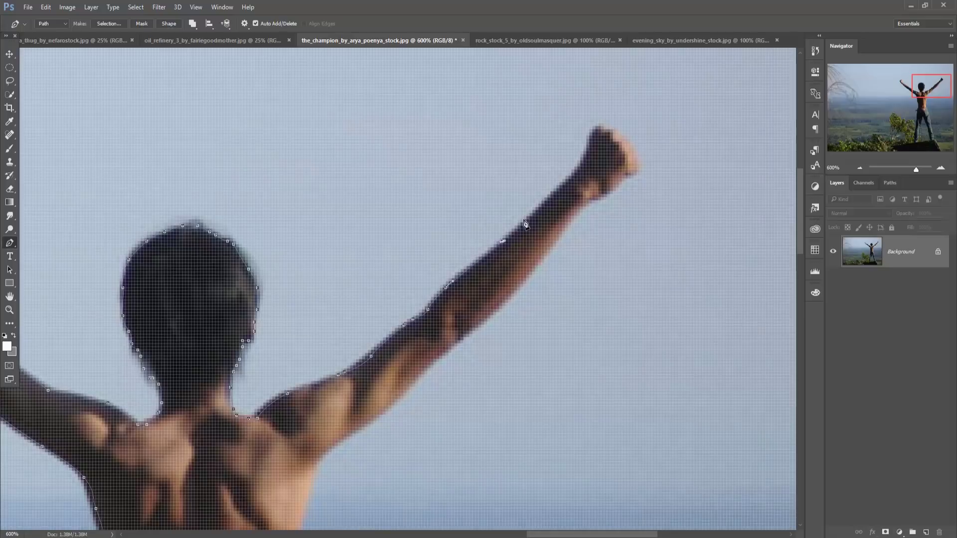
pyautogui.click(625, 139)
pyautogui.click(637, 154)
pyautogui.click(628, 173)
pyautogui.click(610, 191)
pyautogui.click(585, 204)
pyautogui.click(496, 311)
pyautogui.click(305, 509)
# Trace down the jeans' right edge to the foot and back up the inner leg
pyautogui.scroll(-5, 343, 279)
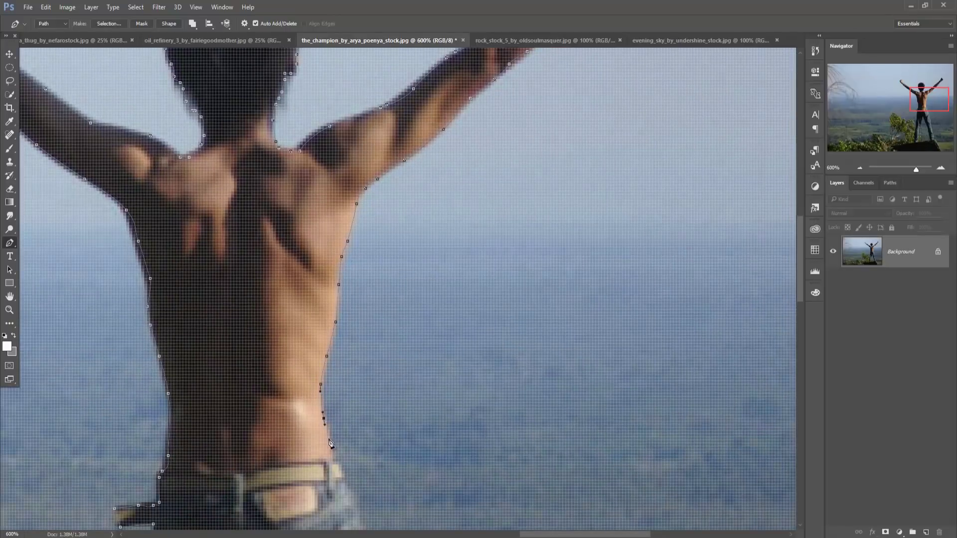
pyautogui.scroll(-5, 361, 511)
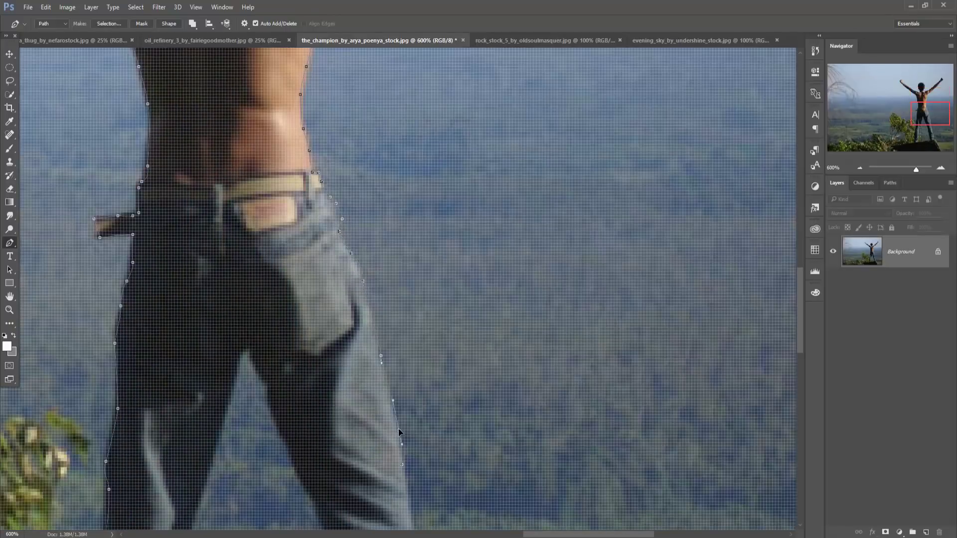
pyautogui.click(396, 430)
pyautogui.scroll(-4, 386, 292)
pyautogui.moveTo(441, 524); pyautogui.dragTo(397, 238)
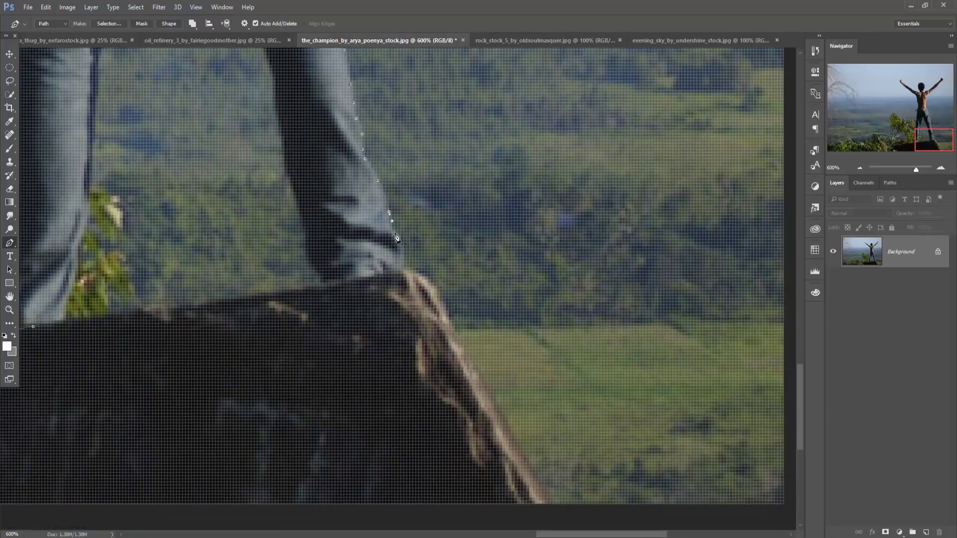
pyautogui.click(300, 198)
pyautogui.click(282, 128)
pyautogui.click(269, 54)
pyautogui.moveTo(270, 54); pyautogui.dragTo(331, 333)
# Close the outline through the crotch and down the left leg's inner edge to the rock
pyautogui.click(298, 220)
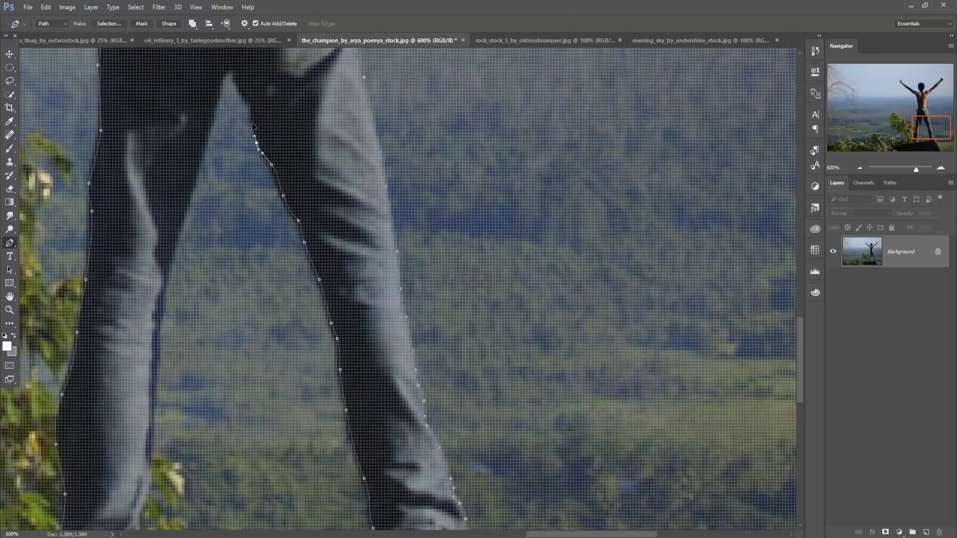
pyautogui.click(231, 62)
pyautogui.click(206, 143)
pyautogui.click(180, 239)
pyautogui.click(170, 270)
pyautogui.click(159, 323)
pyautogui.click(156, 391)
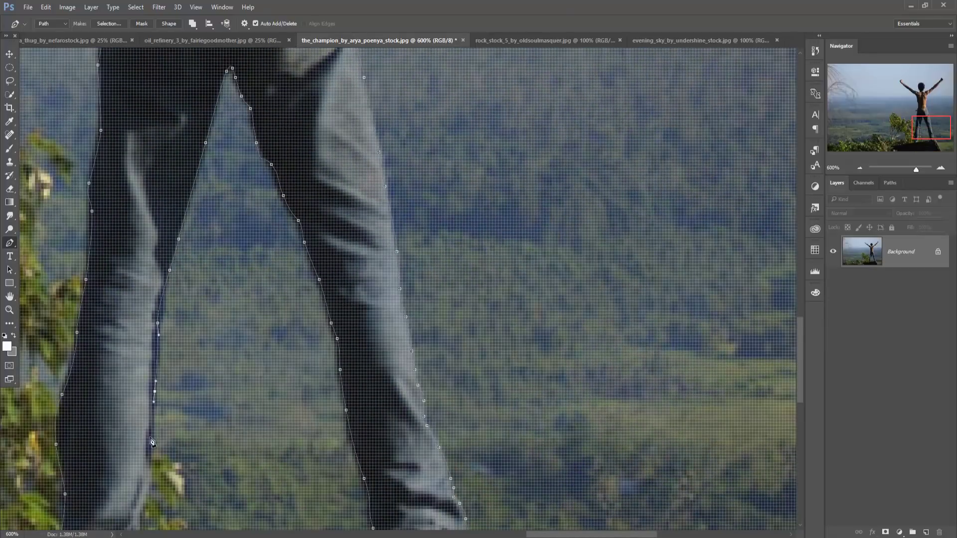
pyautogui.click(153, 438)
pyautogui.moveTo(175, 360); pyautogui.dragTo(208, 208)
# Convert the traced path into a selection with Make Selection
pyautogui.rightClick(140, 220)
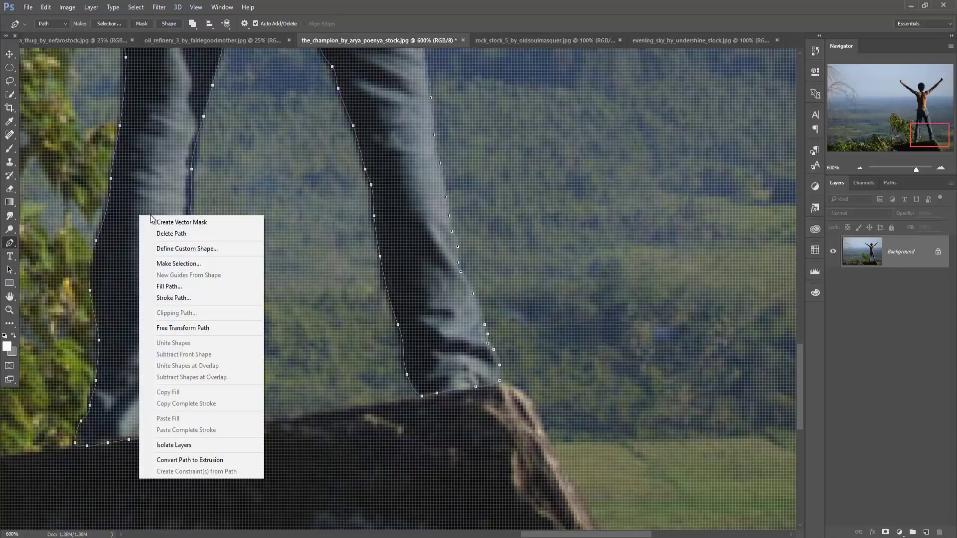
pyautogui.click(197, 263)
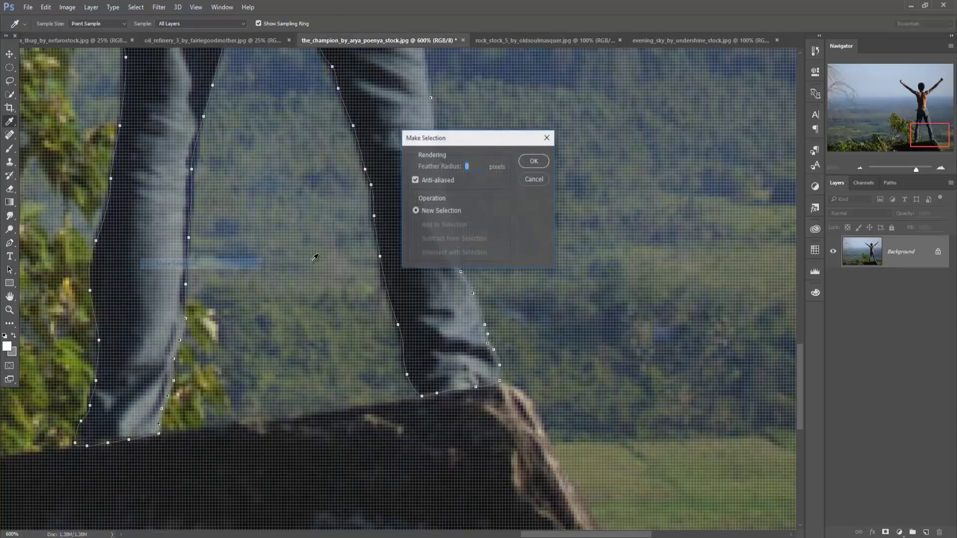
pyautogui.click(534, 164)
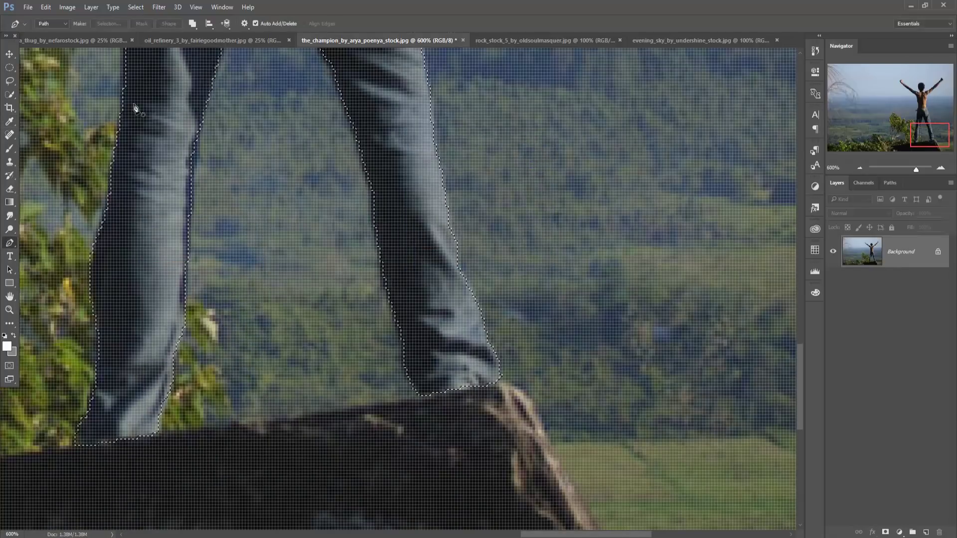
# Use Select and Mask with Output To New Layer to cut the man onto his own layer
pyautogui.click(9, 95)
pyautogui.click(226, 24)
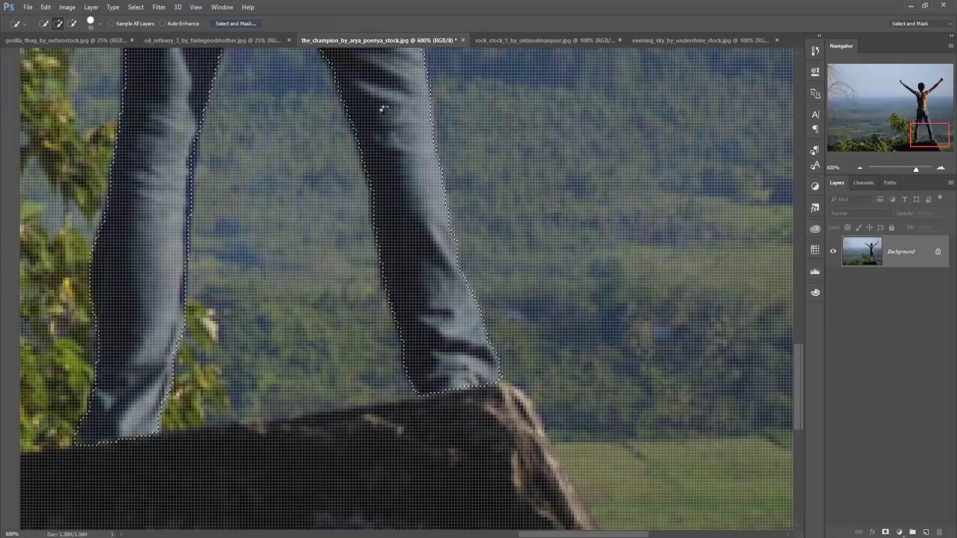
pyautogui.click(900, 340)
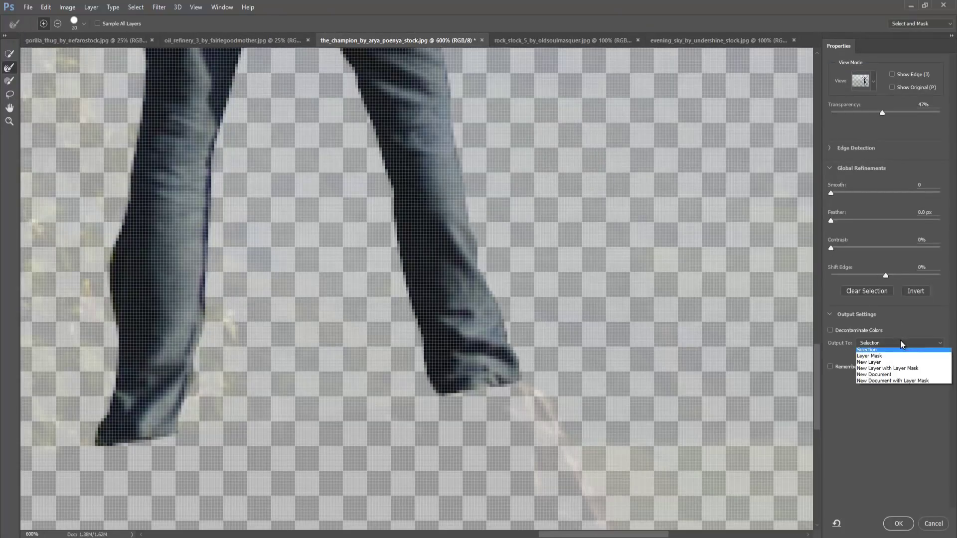
pyautogui.click(894, 363)
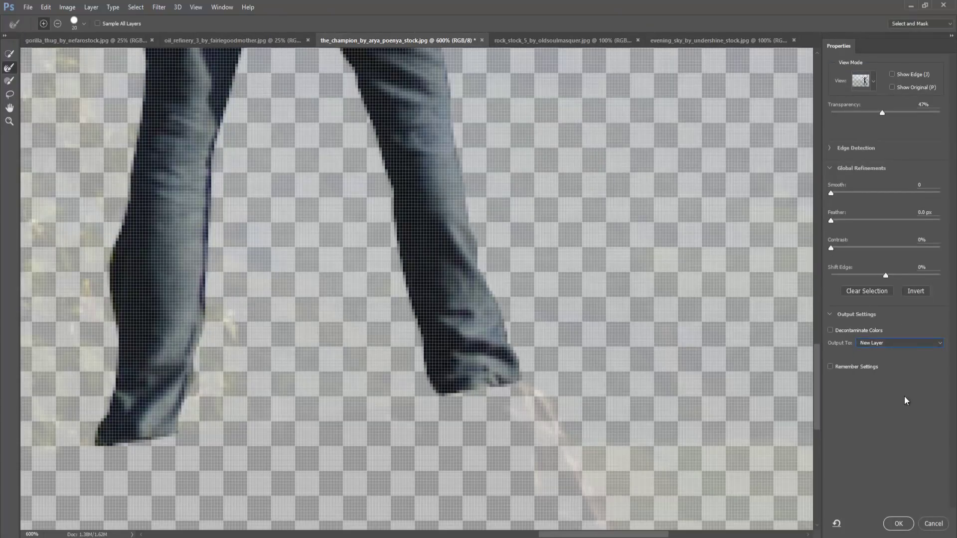
pyautogui.click(898, 523)
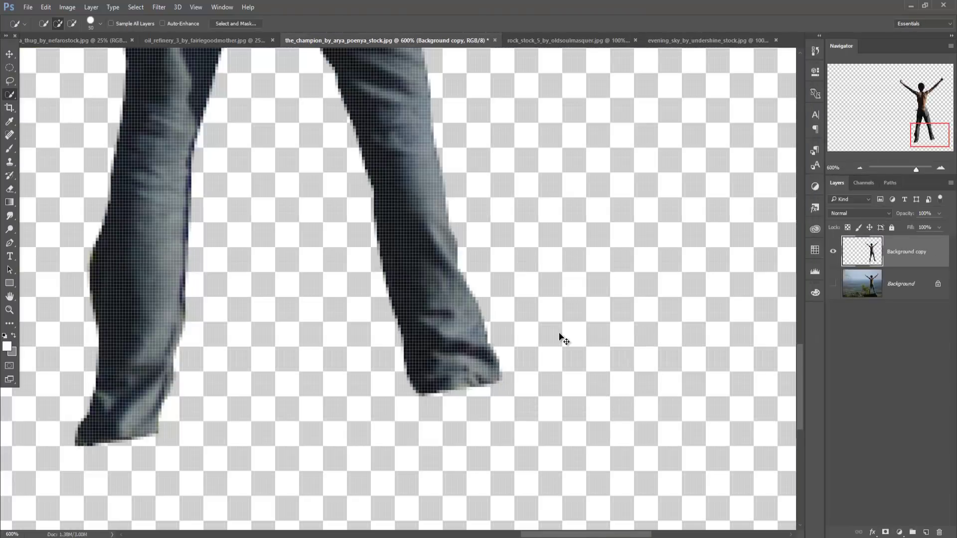
pyautogui.hotkey('ctrl', '0')
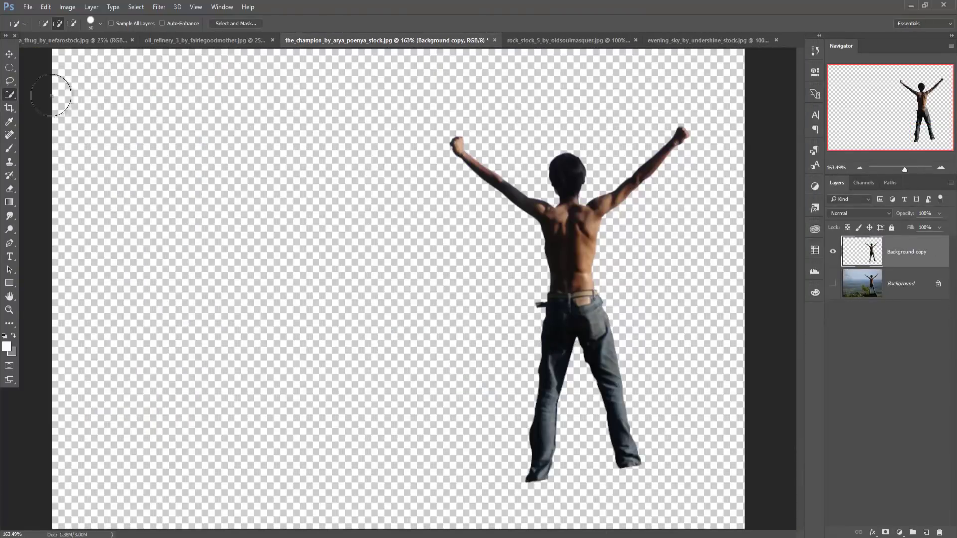
# Shift the cut-out man left toward the centre and rotate him about 2.19° clockwise
pyautogui.click(10, 54)
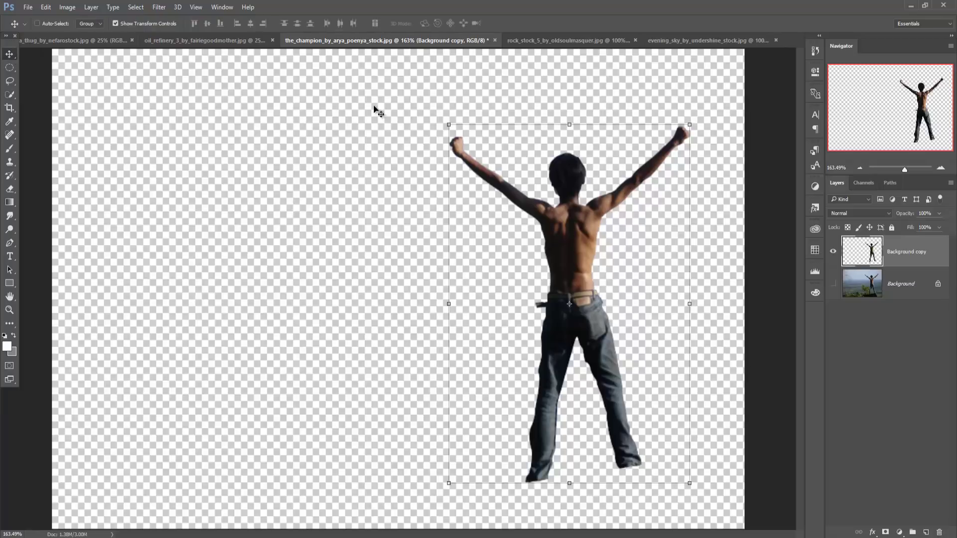
pyautogui.moveTo(585, 252); pyautogui.dragTo(433, 232)
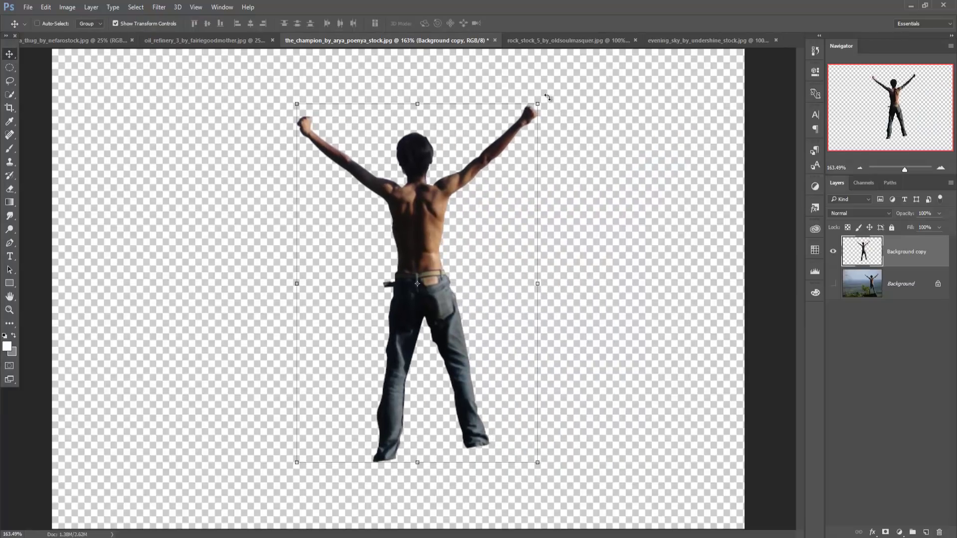
pyautogui.moveTo(547, 97); pyautogui.dragTo(554, 103)
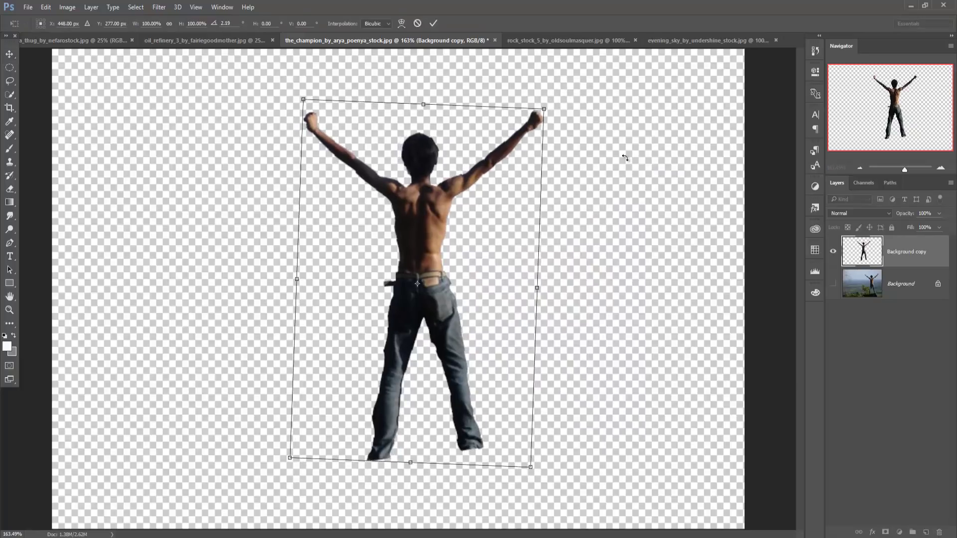
pyautogui.click(28, 8)
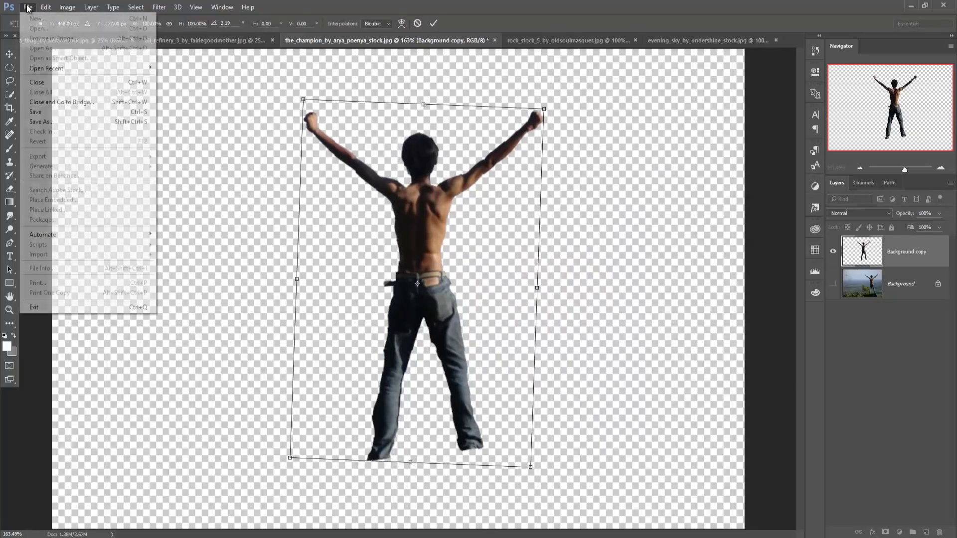
pyautogui.click(433, 22)
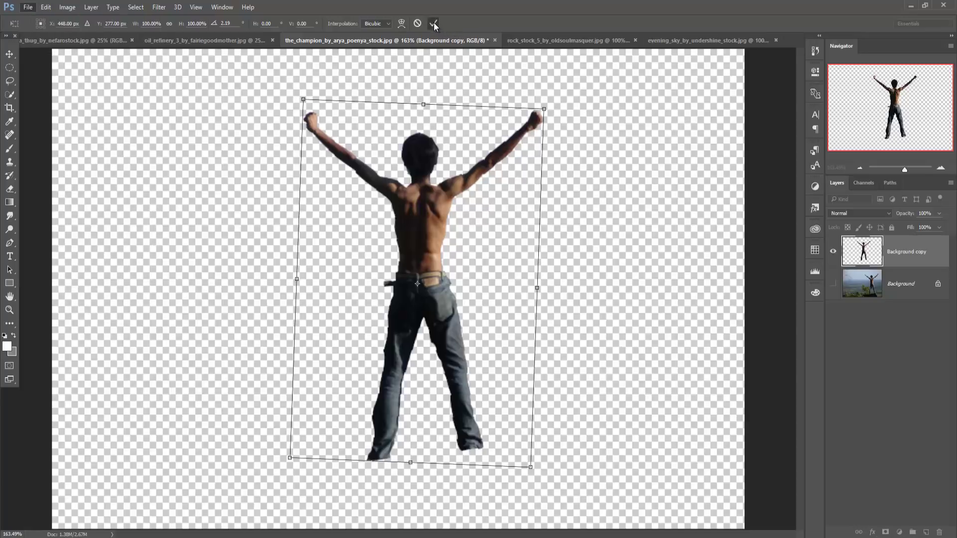
# Create a new blank 1280 × 720 px document via File > New
pyautogui.click(28, 6)
pyautogui.click(37, 19)
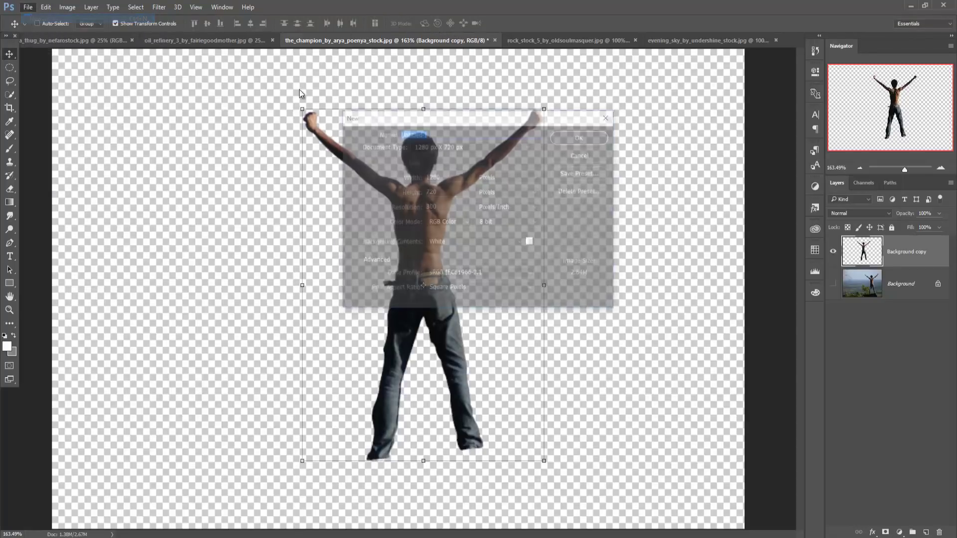
pyautogui.click(576, 138)
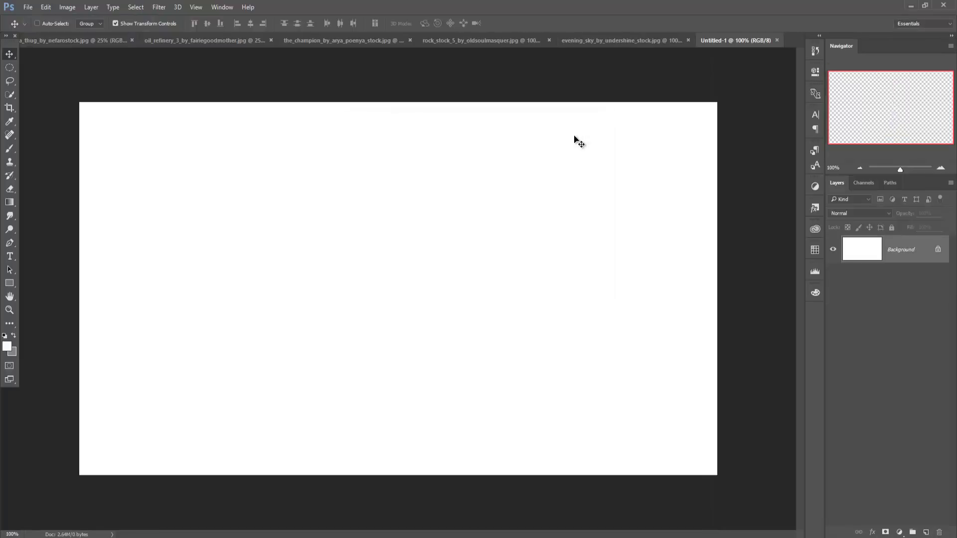
# Switch to the rock_stock photo tab, glancing at the evening sky image on the way
pyautogui.click(639, 40)
pyautogui.click(713, 40)
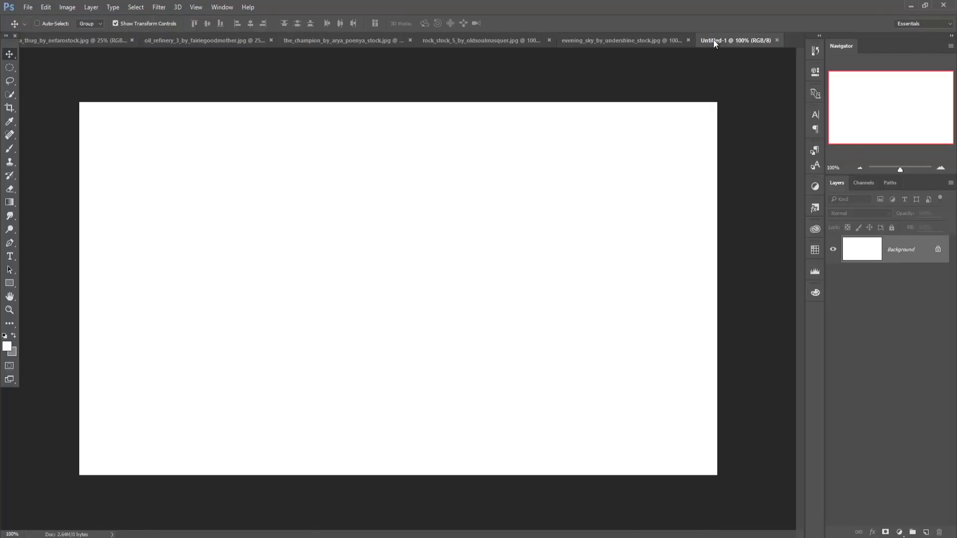
pyautogui.click(477, 41)
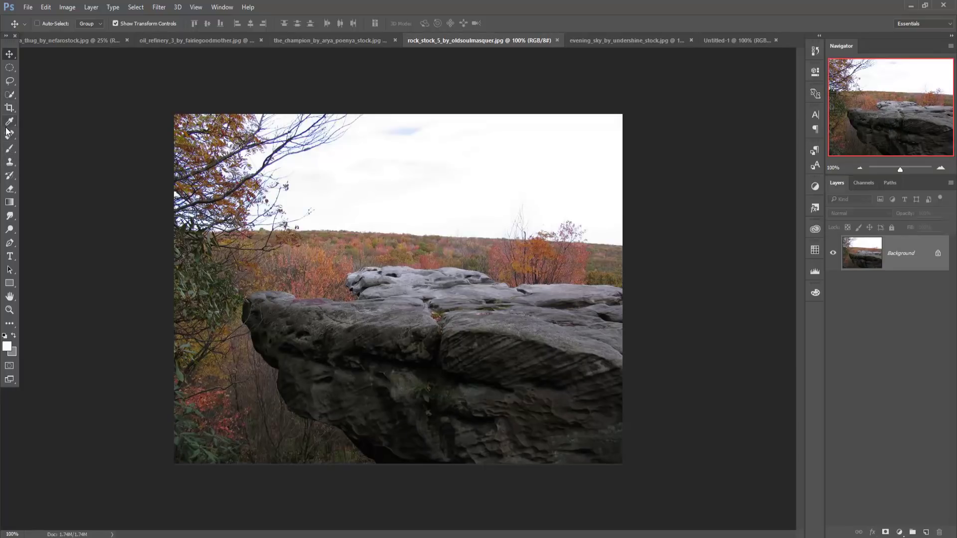
# Quick-select the rock face and its upper ledge, shrinking the brush to refine the ledge
pyautogui.click(7, 98)
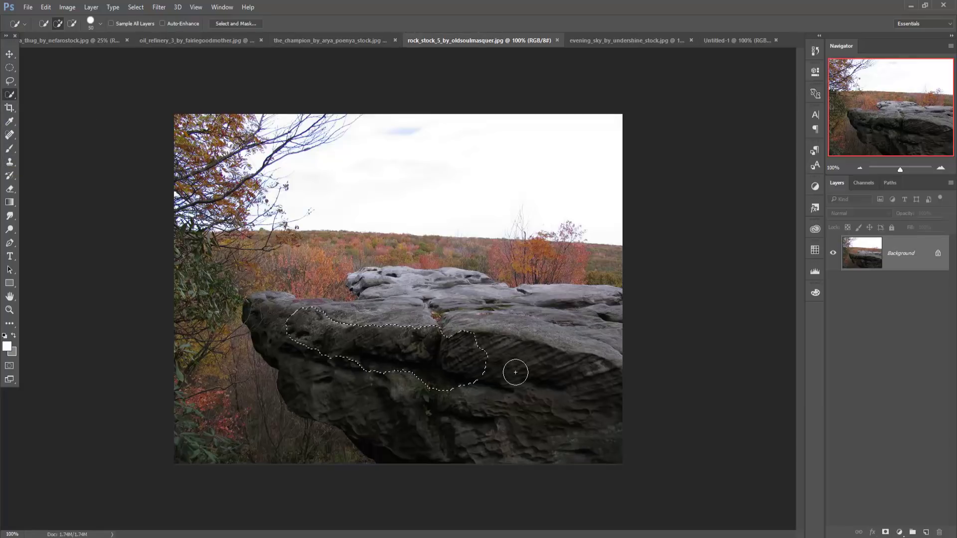
pyautogui.moveTo(513, 372); pyautogui.dragTo(453, 324)
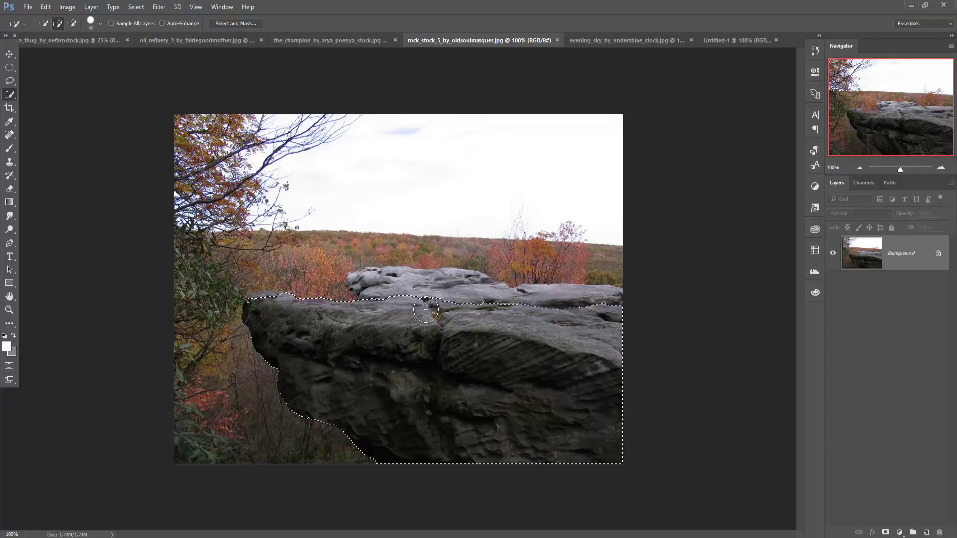
pyautogui.moveTo(425, 310); pyautogui.dragTo(352, 295)
pyautogui.press('[')
pyautogui.press('[')
pyautogui.press('[')
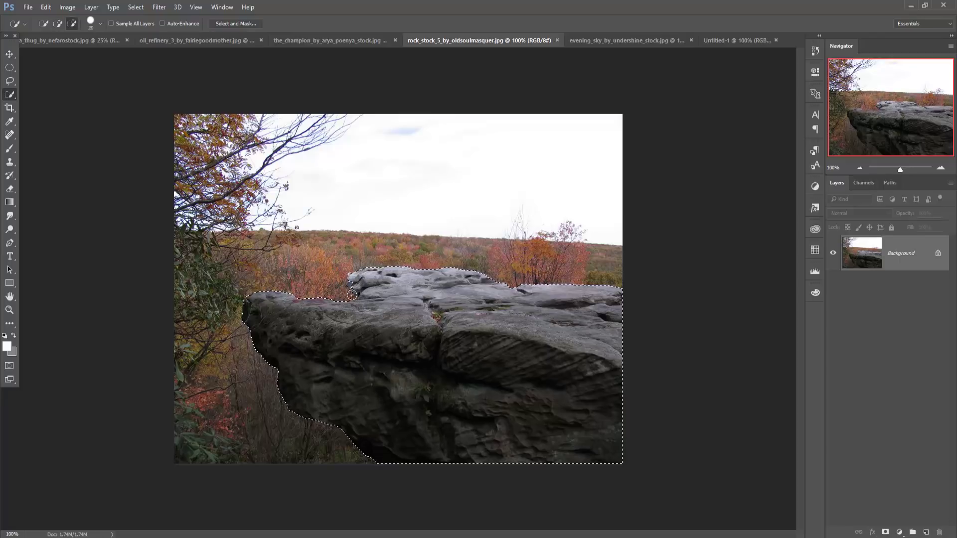
pyautogui.press('[')
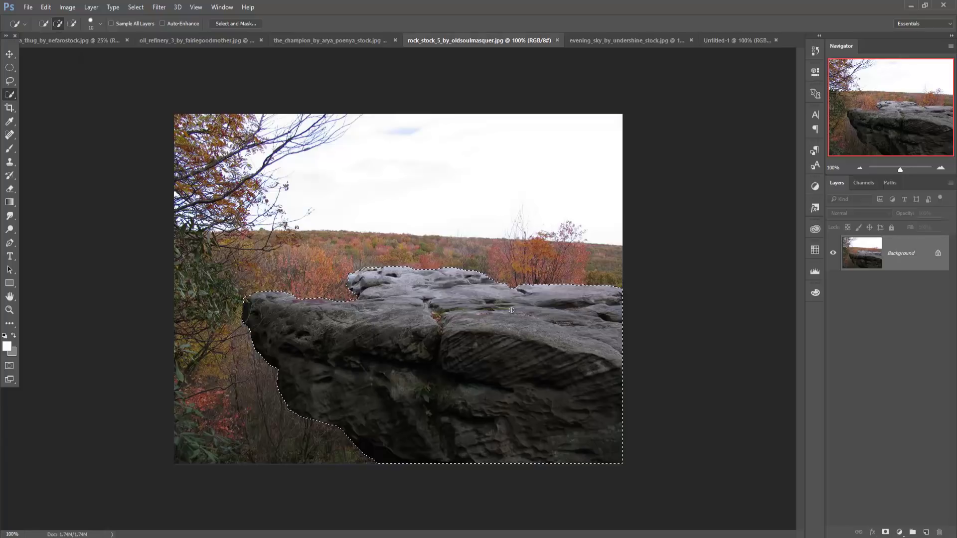
# Drag the selected rock into Untitled-1 as Layer 1 toward the lower canvas
pyautogui.click(9, 54)
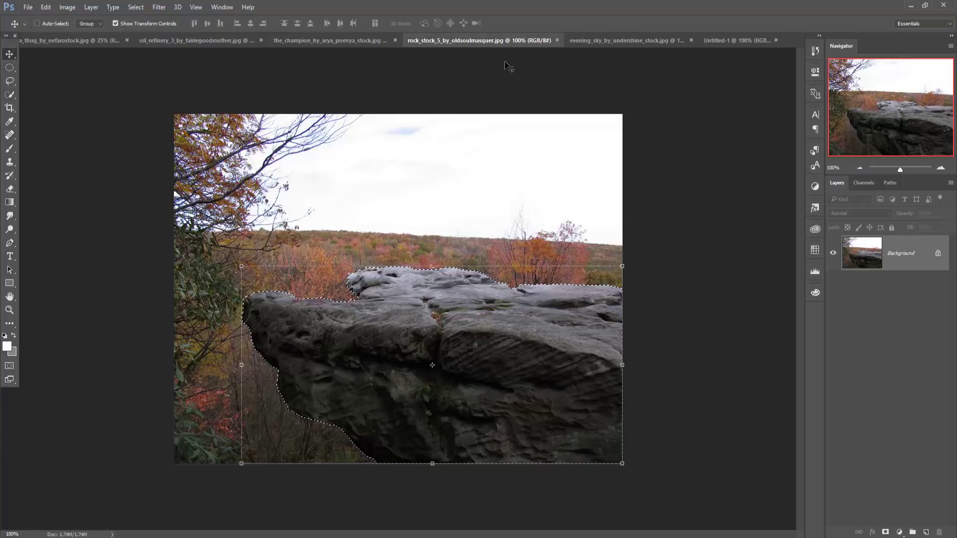
pyautogui.moveTo(491, 42); pyautogui.dragTo(491, 86)
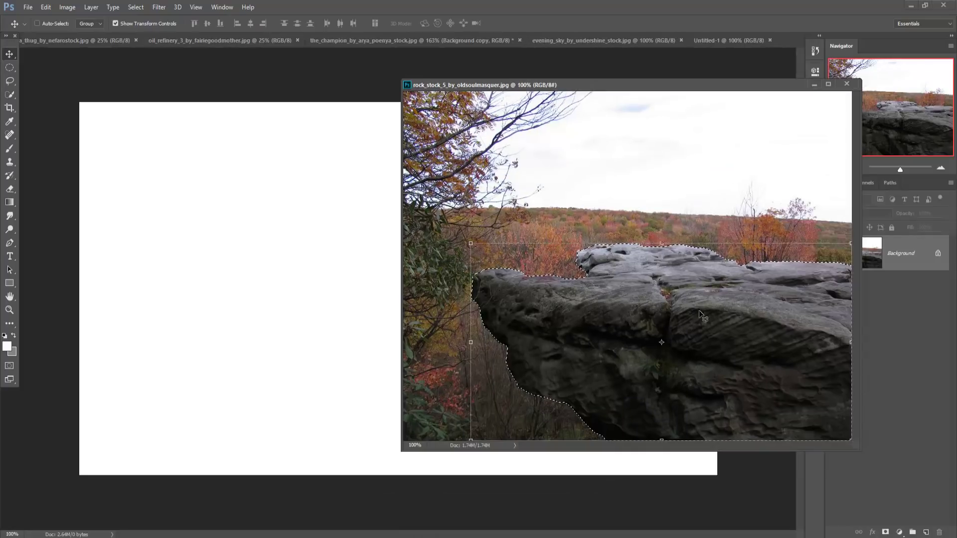
pyautogui.moveTo(699, 310); pyautogui.dragTo(356, 317)
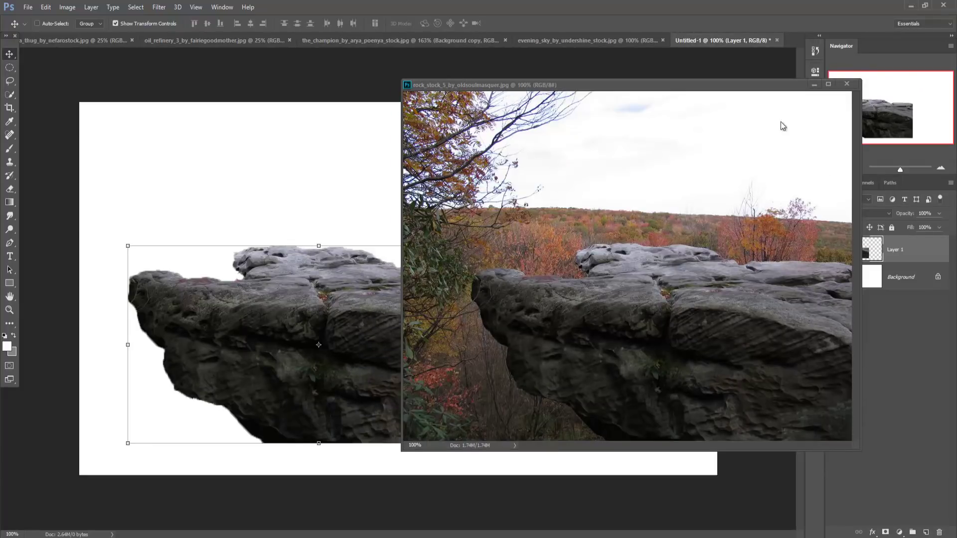
pyautogui.click(814, 85)
pyautogui.moveTo(402, 349); pyautogui.dragTo(611, 419)
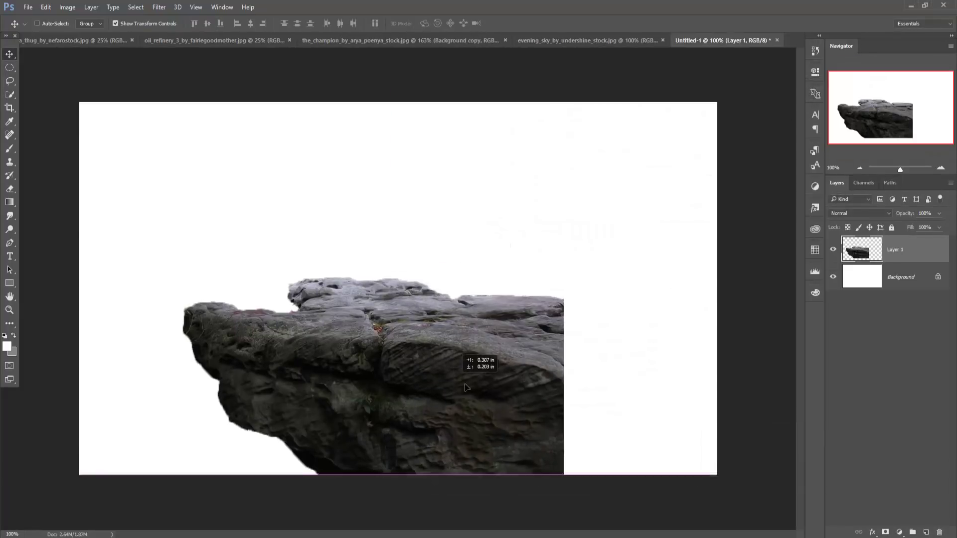
# Free-transform the rock to about 195% width, flattened along the whole canvas bottom
pyautogui.hotkey('ctrl', 't')
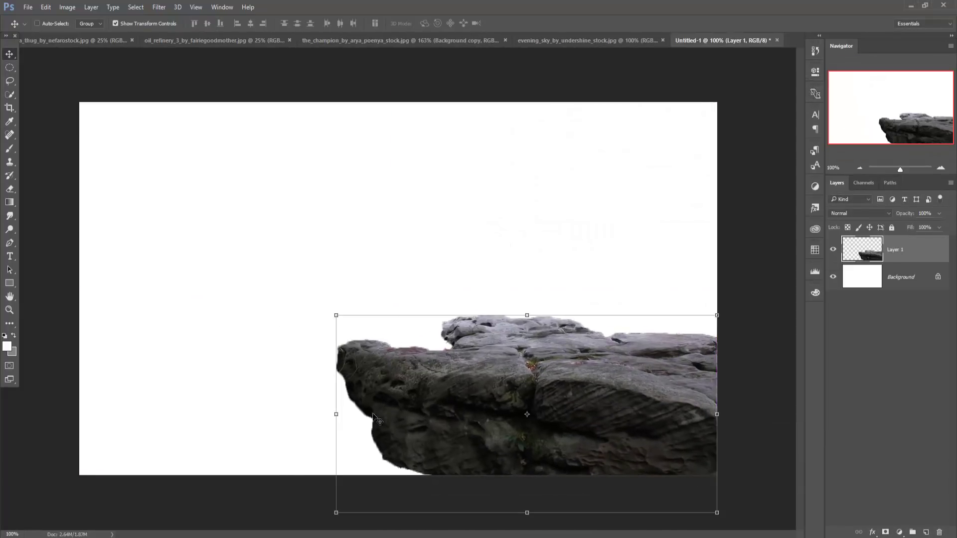
pyautogui.moveTo(337, 415)
pyautogui.mouseDown()
pyautogui.moveTo(280, 422)
pyautogui.moveTo(2, 414)
pyautogui.mouseUp()
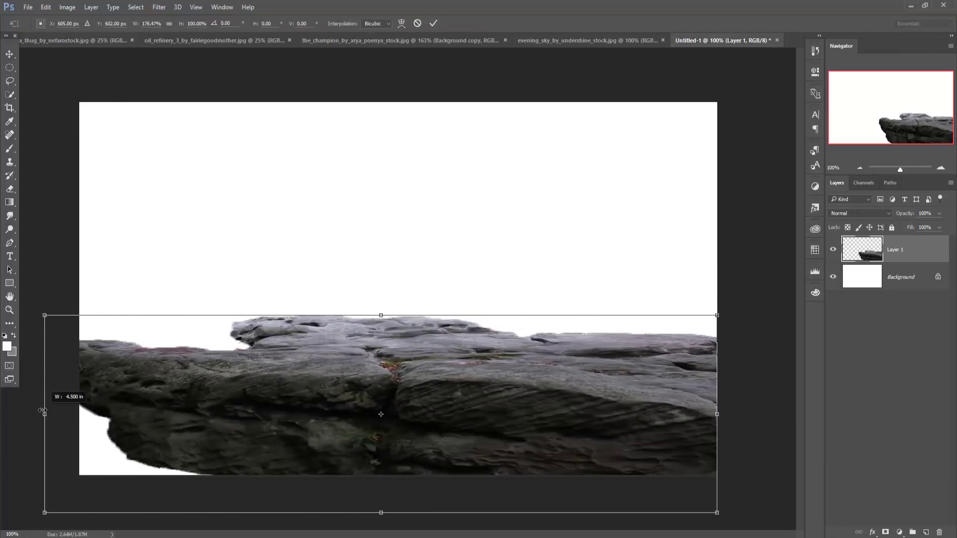
pyautogui.moveTo(399, 384); pyautogui.dragTo(369, 424)
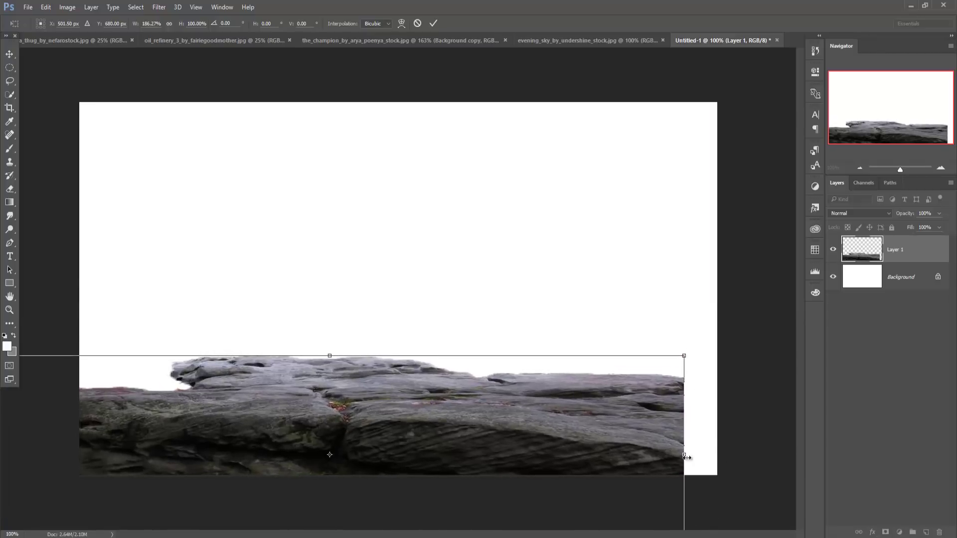
pyautogui.moveTo(686, 456); pyautogui.dragTo(718, 455)
pyautogui.moveTo(474, 458)
pyautogui.mouseDown()
pyautogui.moveTo(481, 466)
pyautogui.moveTo(437, 453)
pyautogui.mouseUp()
pyautogui.moveTo(354, 390); pyautogui.dragTo(354, 397)
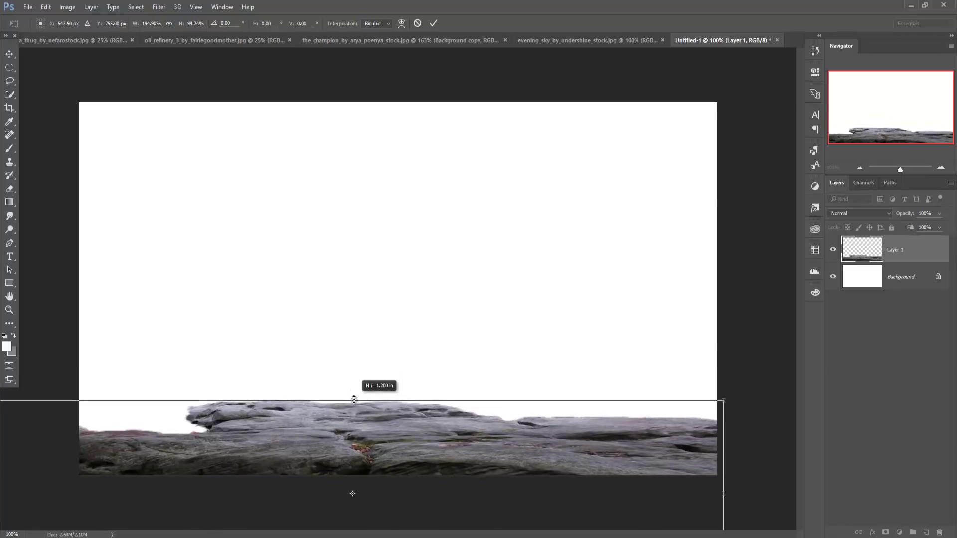
pyautogui.moveTo(382, 438); pyautogui.dragTo(381, 432)
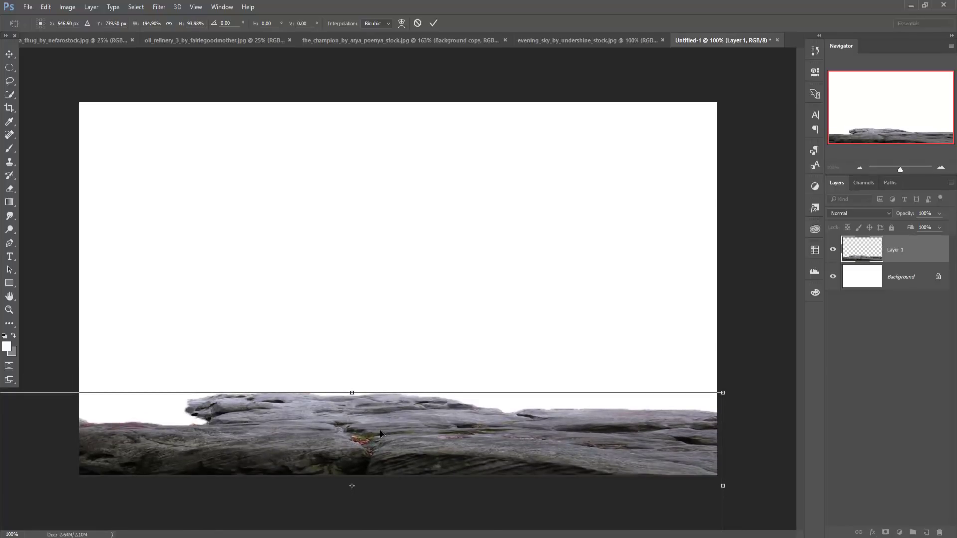
pyautogui.click(433, 23)
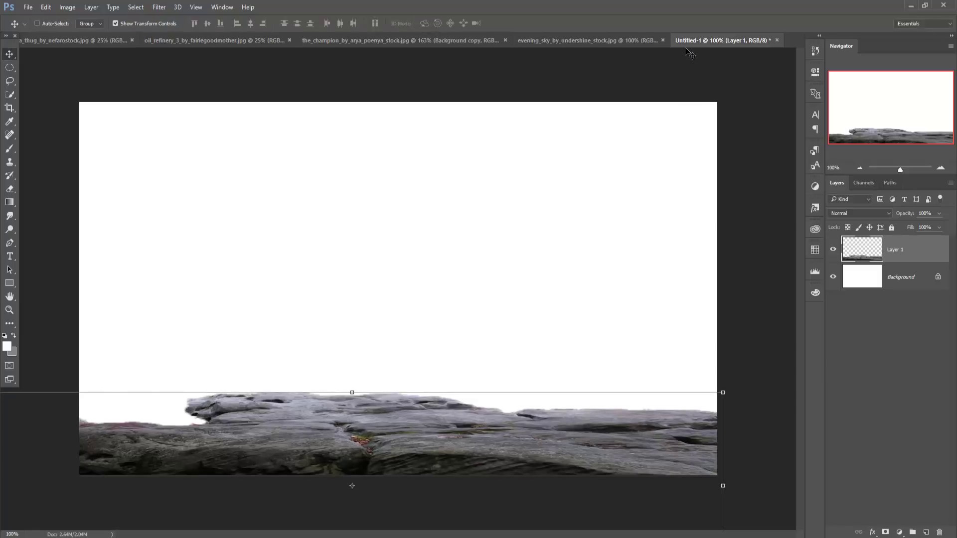
# Drag the cut-out man from the champion image into the composite onto the rock
pyautogui.click(617, 37)
pyautogui.click(719, 36)
pyautogui.click(420, 40)
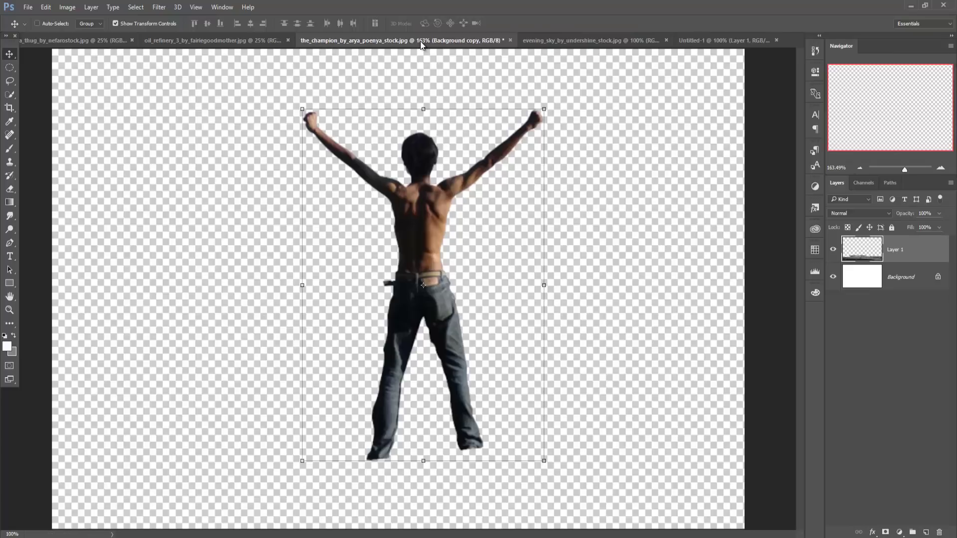
pyautogui.moveTo(419, 69); pyautogui.dragTo(570, 84)
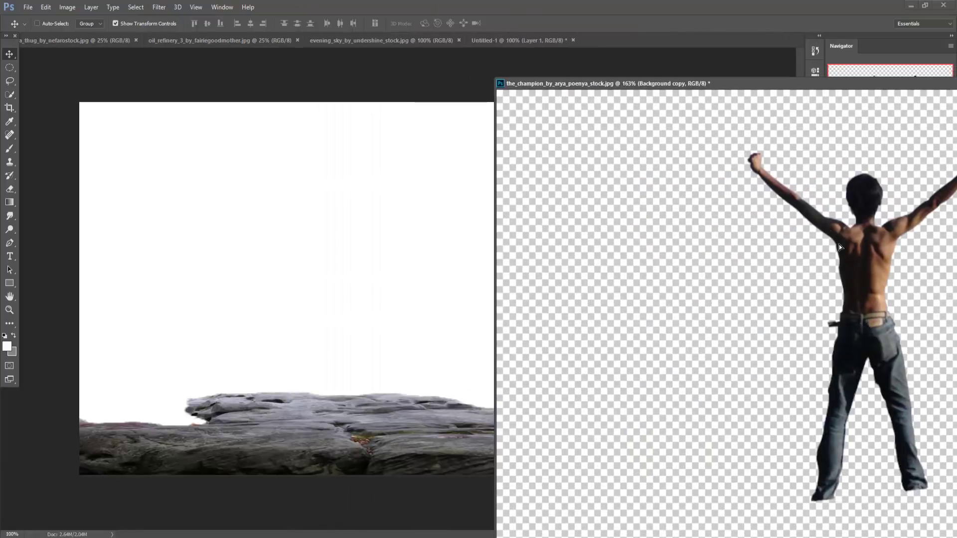
pyautogui.moveTo(838, 244); pyautogui.dragTo(404, 260)
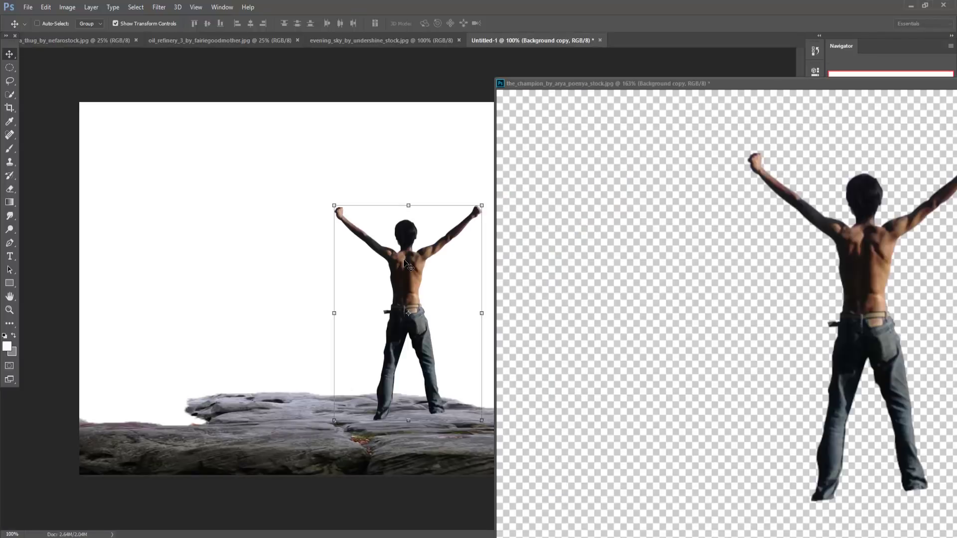
pyautogui.moveTo(905, 83); pyautogui.dragTo(866, 145)
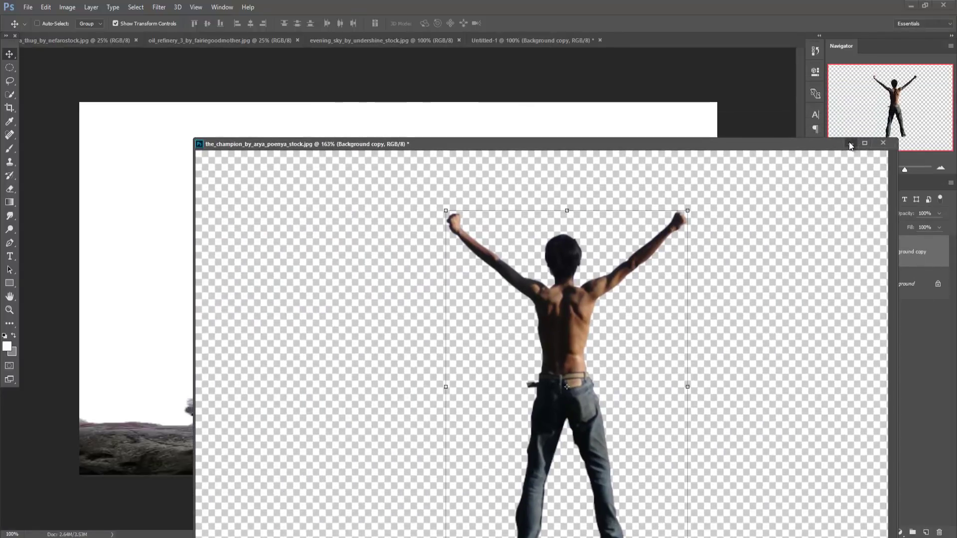
pyautogui.click(850, 144)
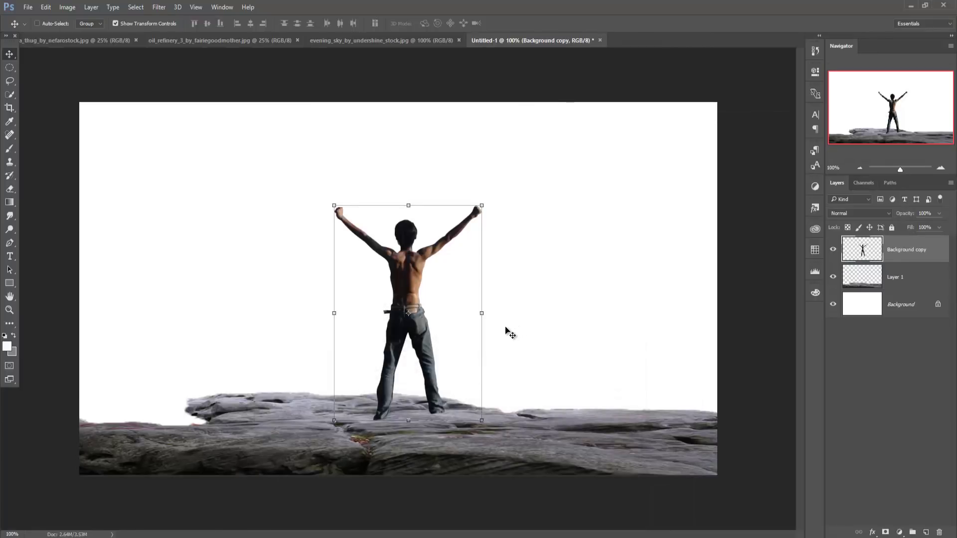
# Scale the man to about 52% and set him standing on the rock near the centre
pyautogui.moveTo(483, 206); pyautogui.dragTo(445, 260)
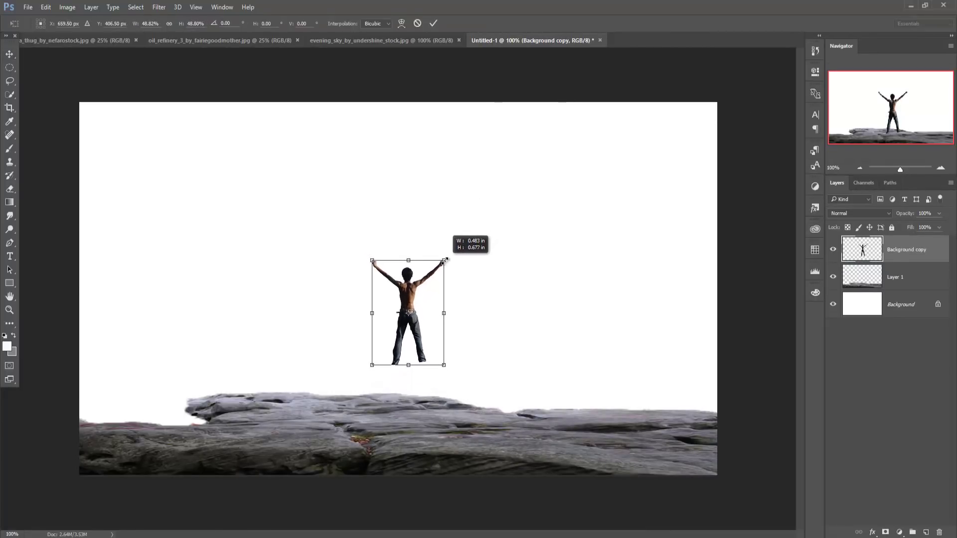
pyautogui.moveTo(445, 259); pyautogui.dragTo(446, 257)
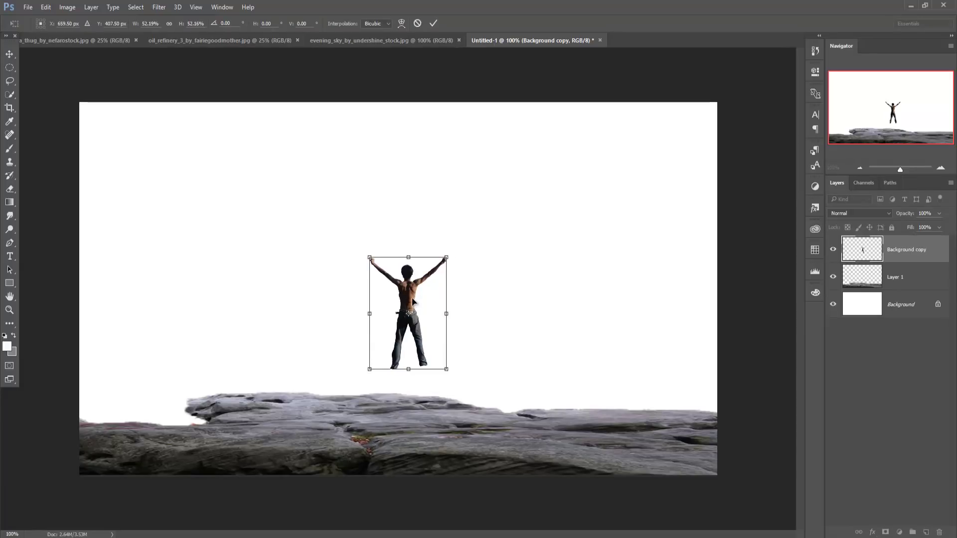
pyautogui.moveTo(413, 301); pyautogui.dragTo(391, 342)
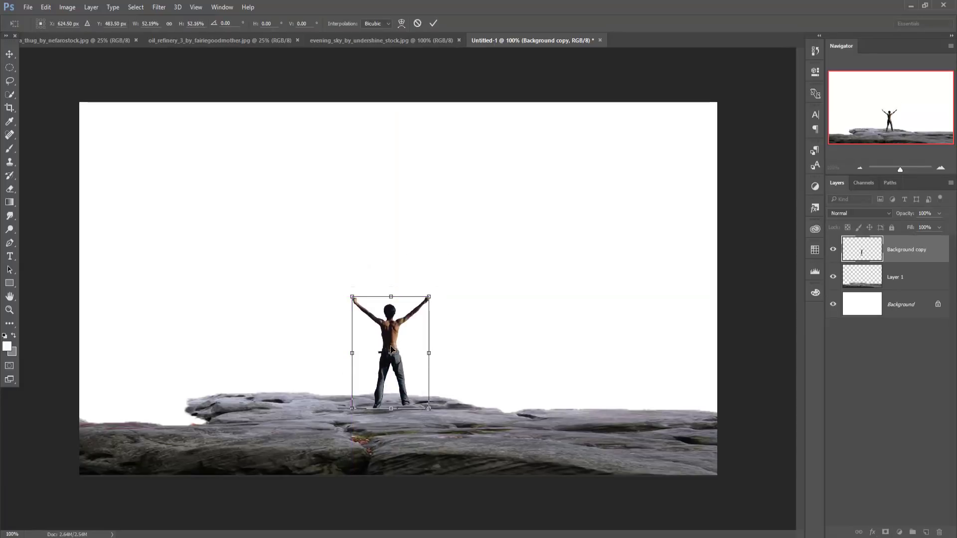
pyautogui.click(431, 22)
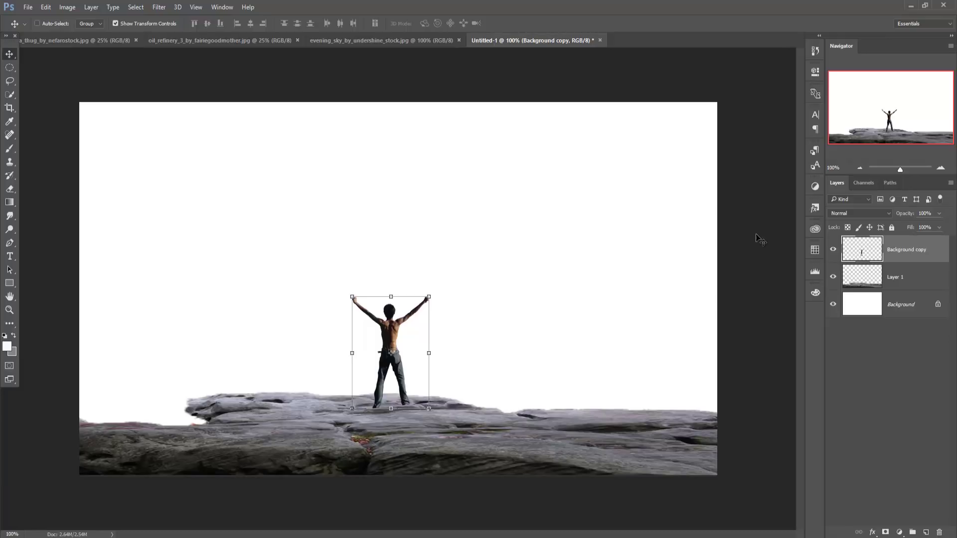
pyautogui.click(860, 282)
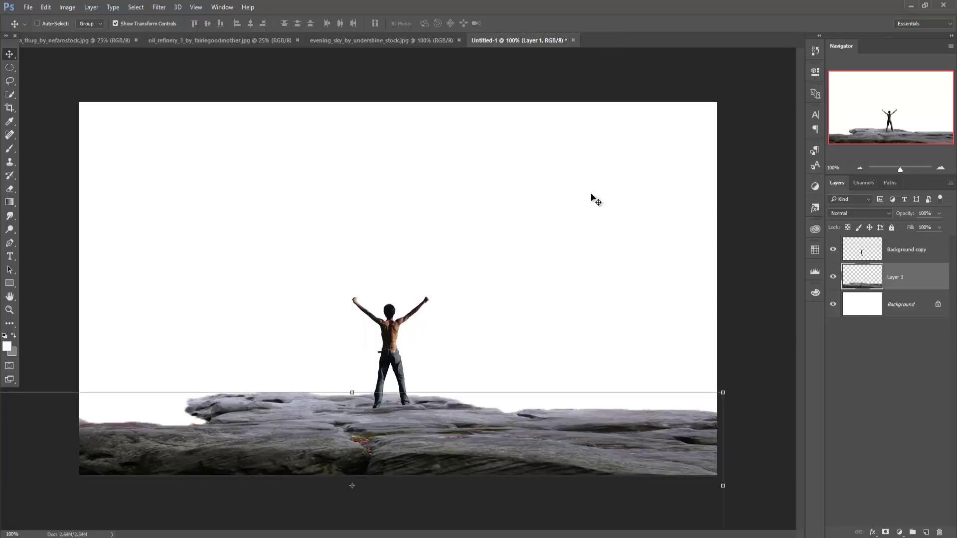
# Copy the selected rock into the composite as Layer 2, stacked above the man
pyautogui.click(417, 517)
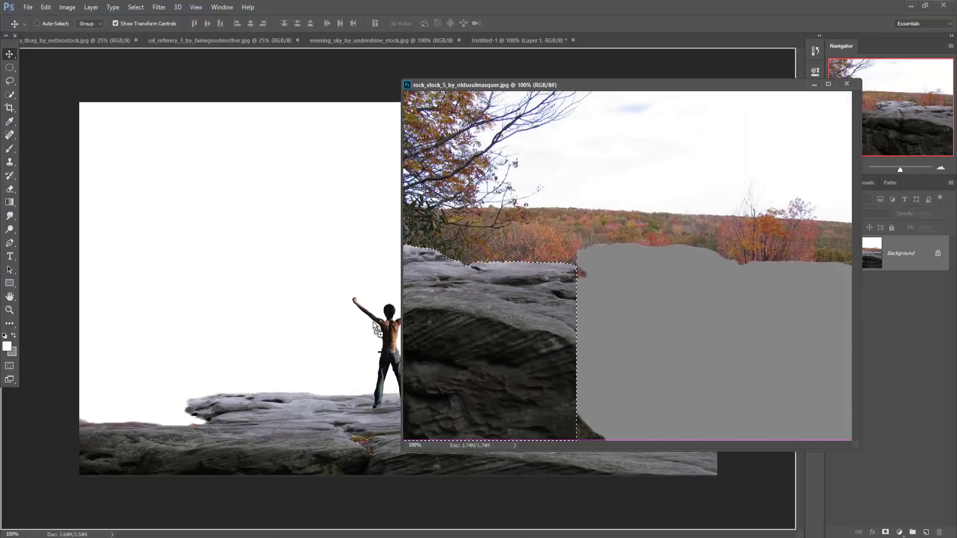
pyautogui.moveTo(674, 292); pyautogui.dragTo(354, 300)
pyautogui.click(815, 86)
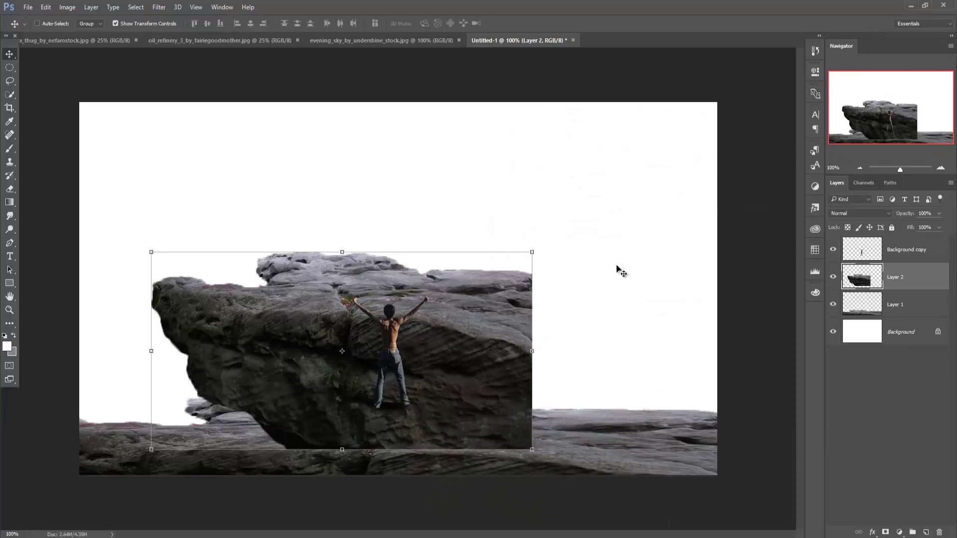
pyautogui.moveTo(898, 247); pyautogui.dragTo(898, 238)
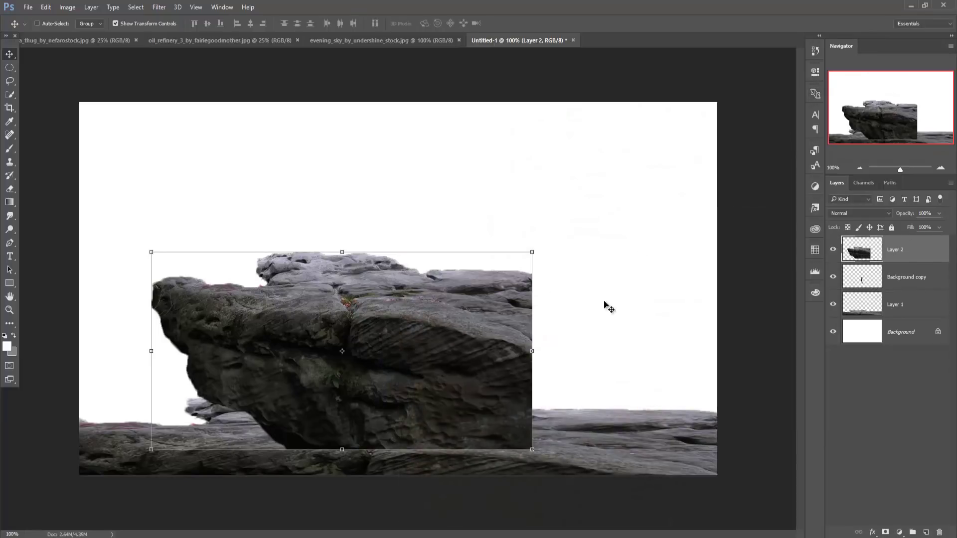
# Shrink the Layer 2 rock to about 33% and place it under the man's feet
pyautogui.moveTo(484, 337); pyautogui.dragTo(572, 439)
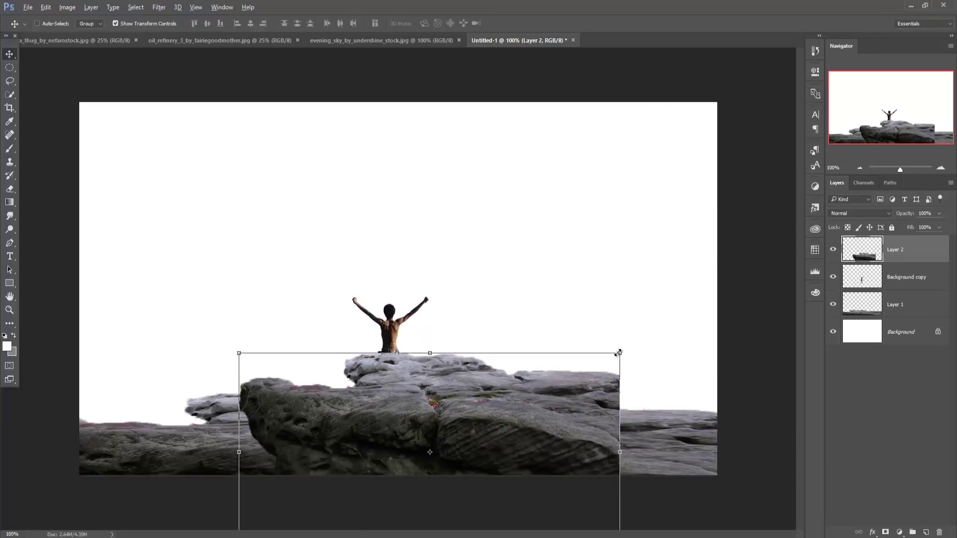
pyautogui.moveTo(617, 366); pyautogui.dragTo(526, 492)
pyautogui.moveTo(466, 466)
pyautogui.mouseDown()
pyautogui.moveTo(445, 439)
pyautogui.moveTo(443, 458)
pyautogui.mouseUp()
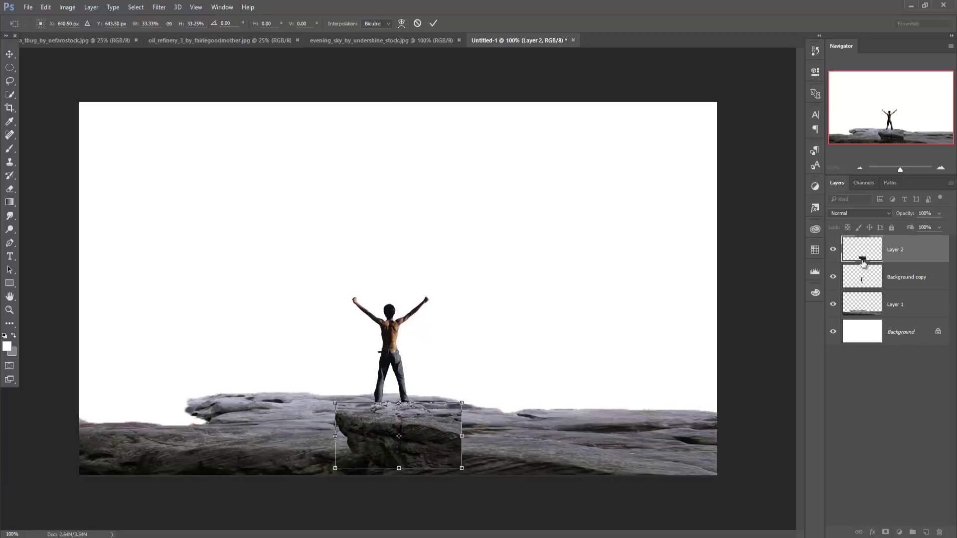
# Commit the rock, duplicate Layer 2, flip the copy horizontally and set it beside the original
pyautogui.click(438, 24)
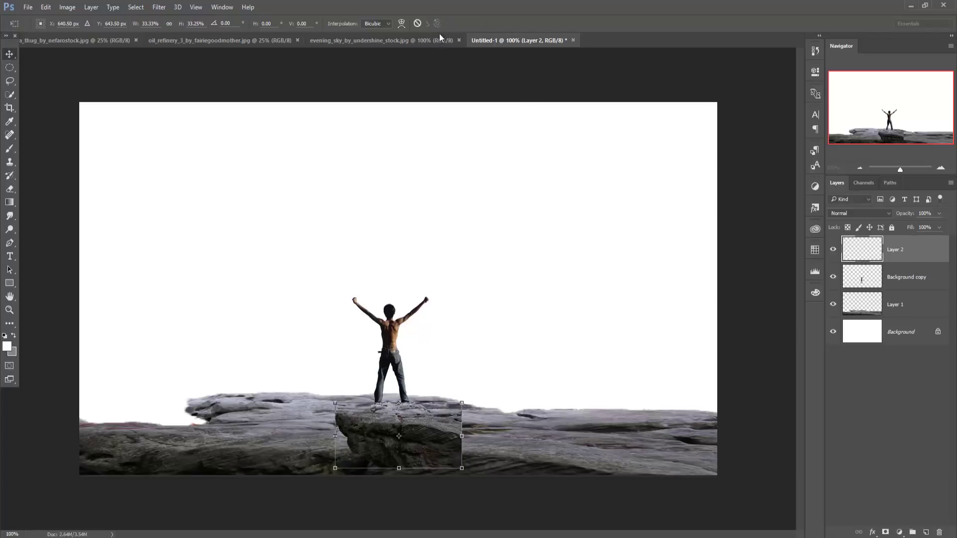
pyautogui.rightClick(913, 247)
pyautogui.click(808, 112)
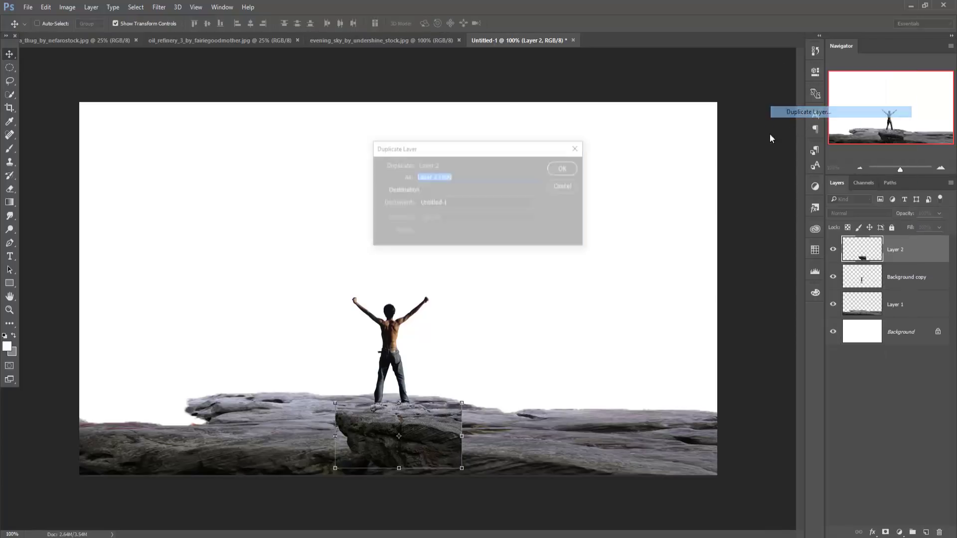
pyautogui.click(567, 169)
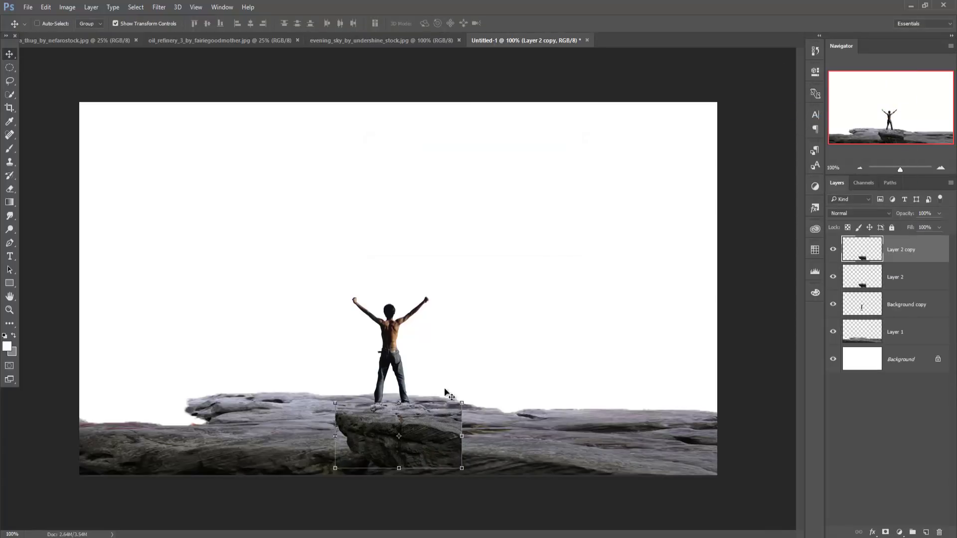
pyautogui.click(45, 7)
pyautogui.moveTo(61, 220)
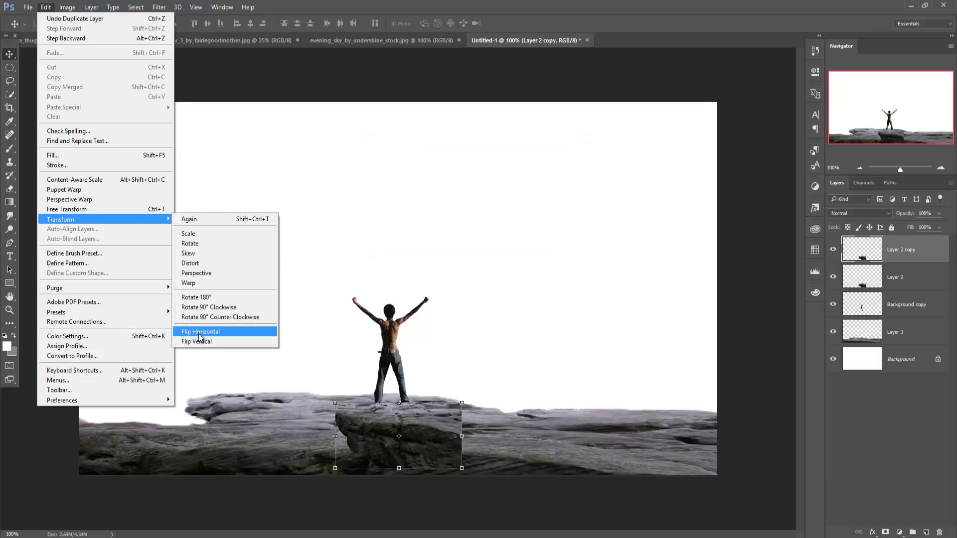
pyautogui.click(199, 333)
pyautogui.moveTo(413, 428)
pyautogui.mouseDown()
pyautogui.moveTo(540, 428)
pyautogui.moveTo(479, 446)
pyautogui.moveTo(422, 443)
pyautogui.mouseUp()
# Scale both rock layers to about 71% and place them under the man's feet
pyautogui.keyDown('ctrl'); pyautogui.click(911, 279); pyautogui.keyUp('ctrl')
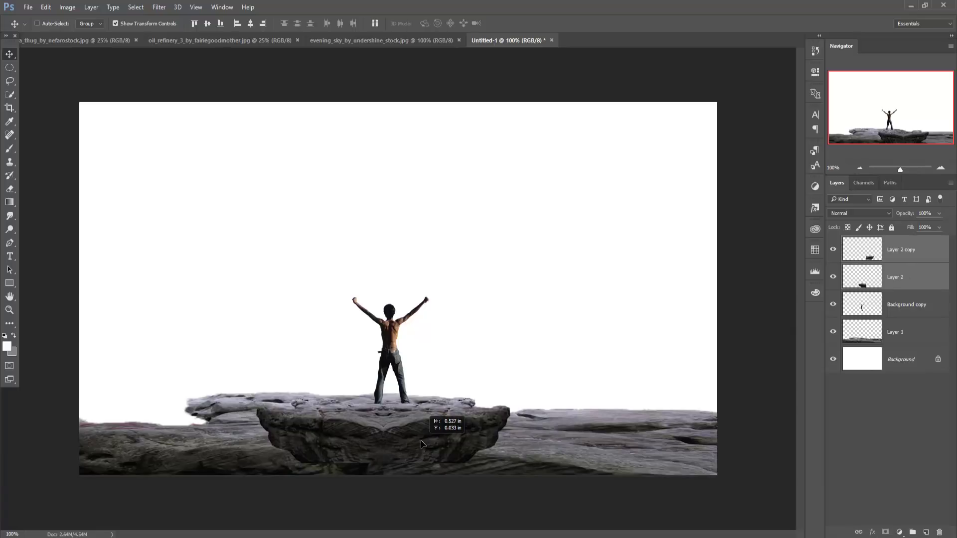
pyautogui.moveTo(421, 443); pyautogui.dragTo(421, 443)
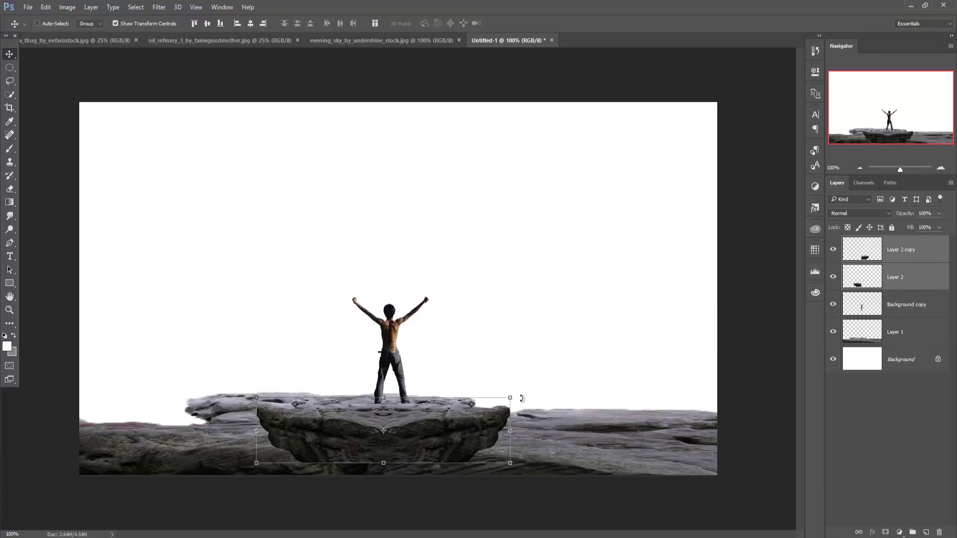
pyautogui.moveTo(511, 398)
pyautogui.mouseDown()
pyautogui.moveTo(491, 468)
pyautogui.moveTo(486, 461)
pyautogui.mouseUp()
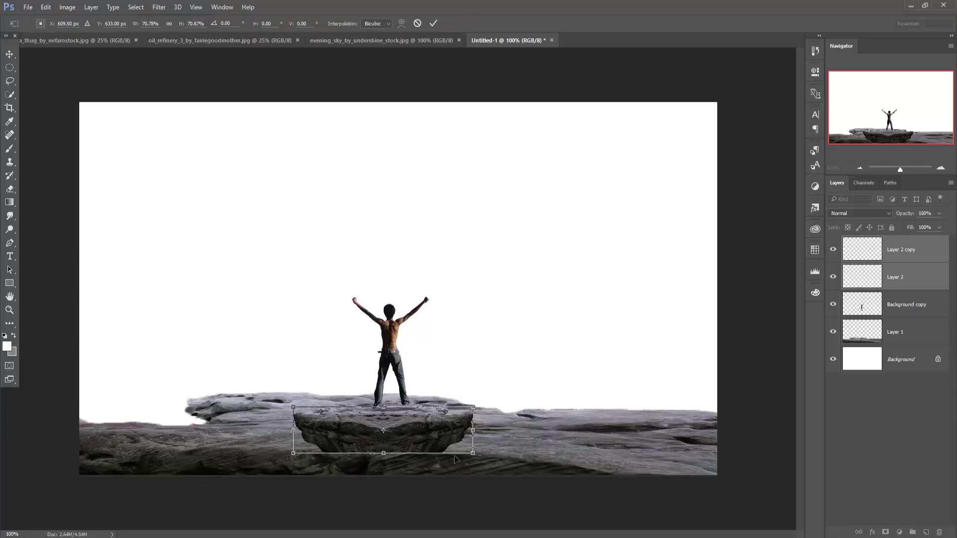
pyautogui.moveTo(414, 439); pyautogui.dragTo(422, 430)
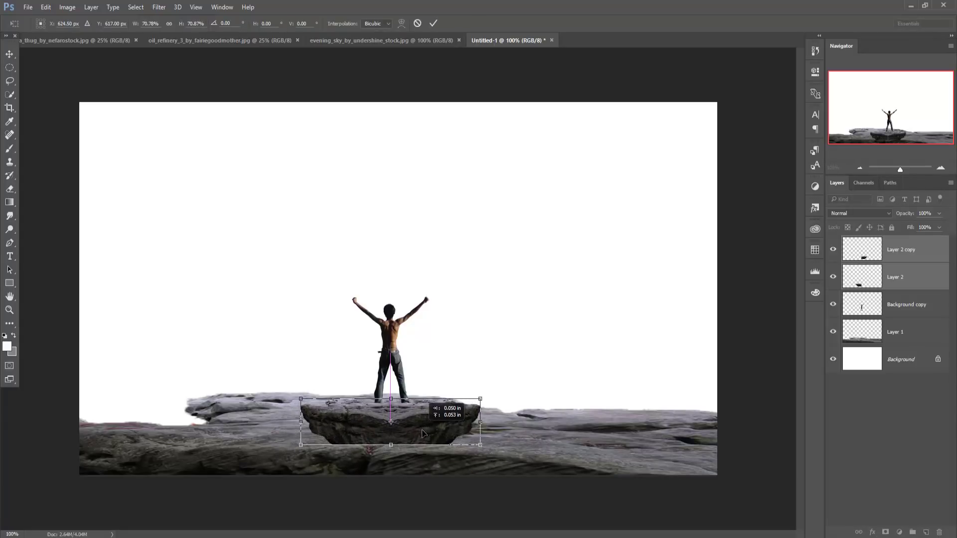
pyautogui.click(434, 24)
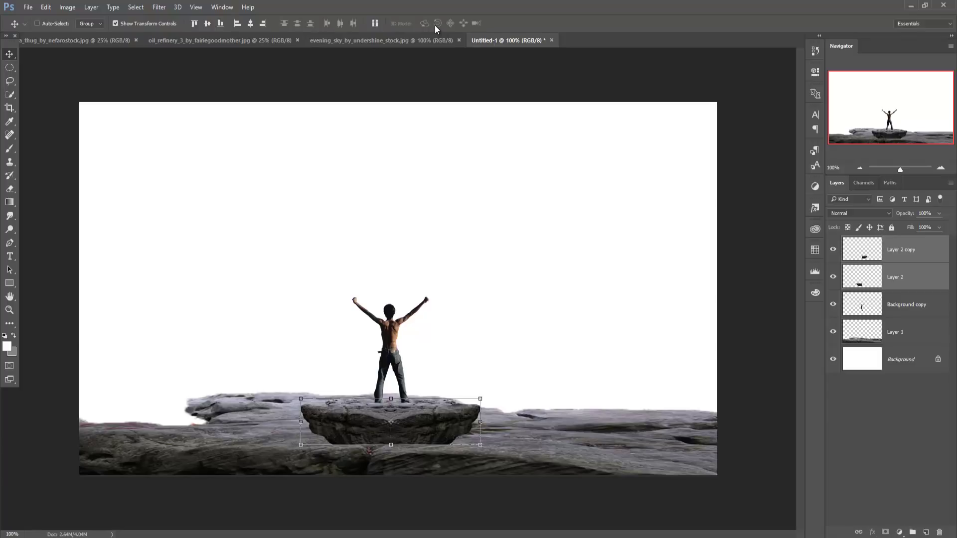
pyautogui.rightClick(909, 250)
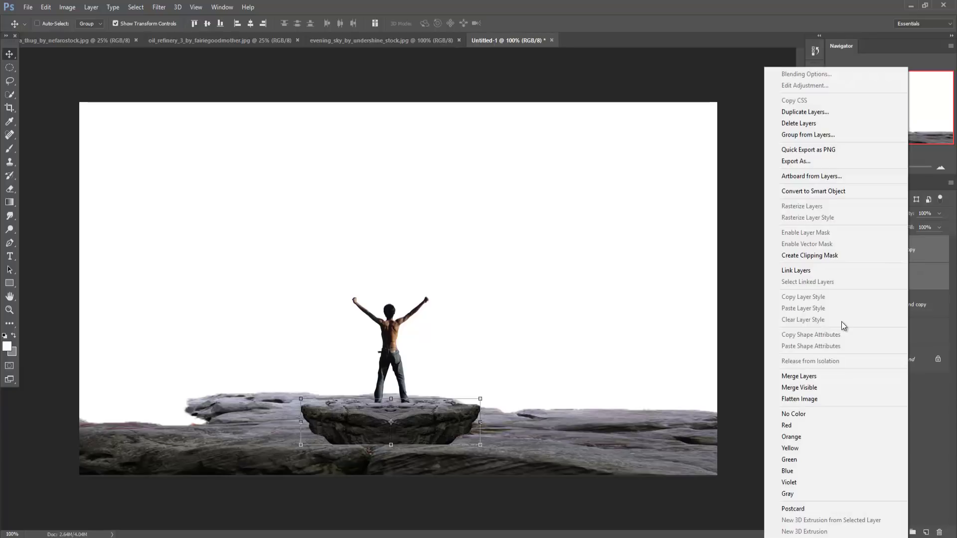
# Merge the two rock layers into one Layer 2 copy with a mask brushed black along its base
pyautogui.press('Escape')
pyautogui.press('b')
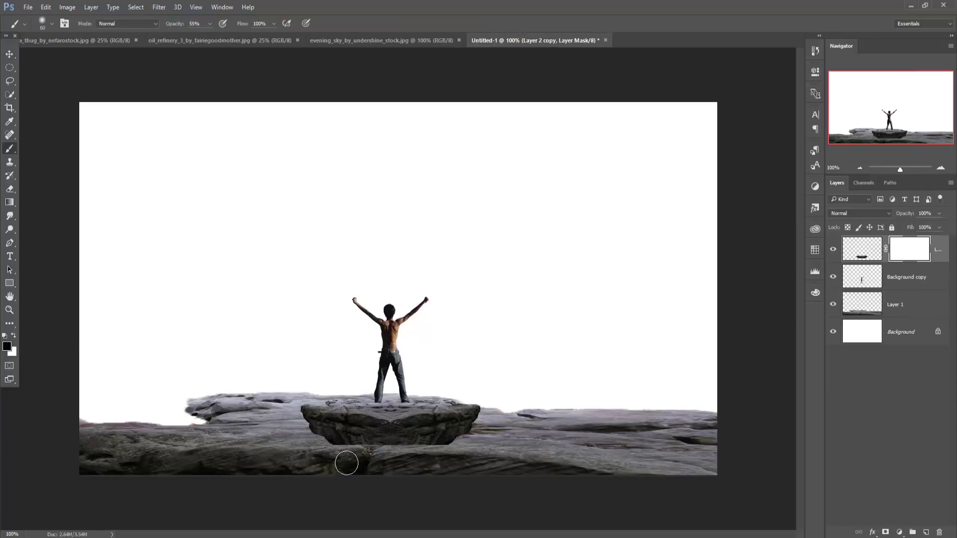
pyautogui.press('[')
pyautogui.press('[')
pyautogui.press('[')
pyautogui.moveTo(349, 450)
pyautogui.mouseDown()
pyautogui.moveTo(437, 450)
pyautogui.moveTo(326, 447)
pyautogui.mouseUp()
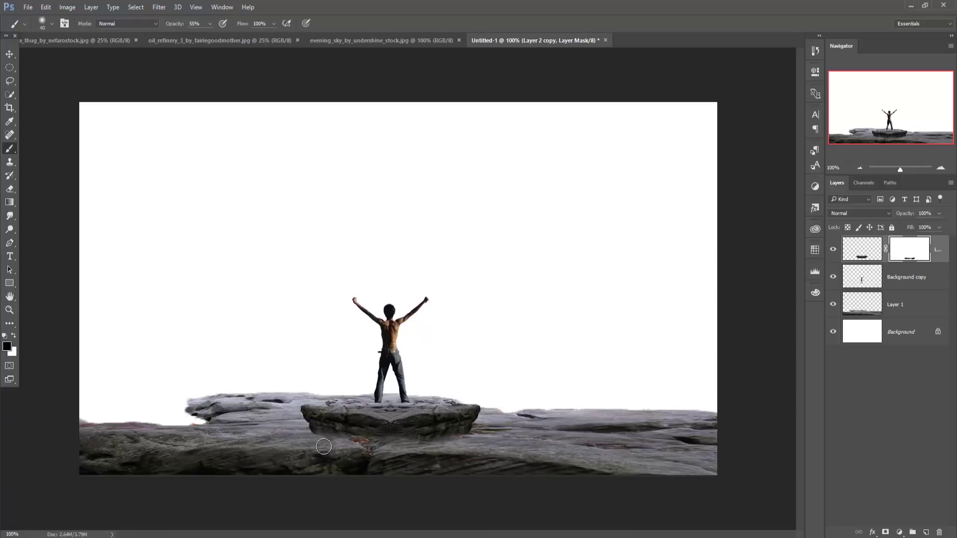
pyautogui.click(9, 55)
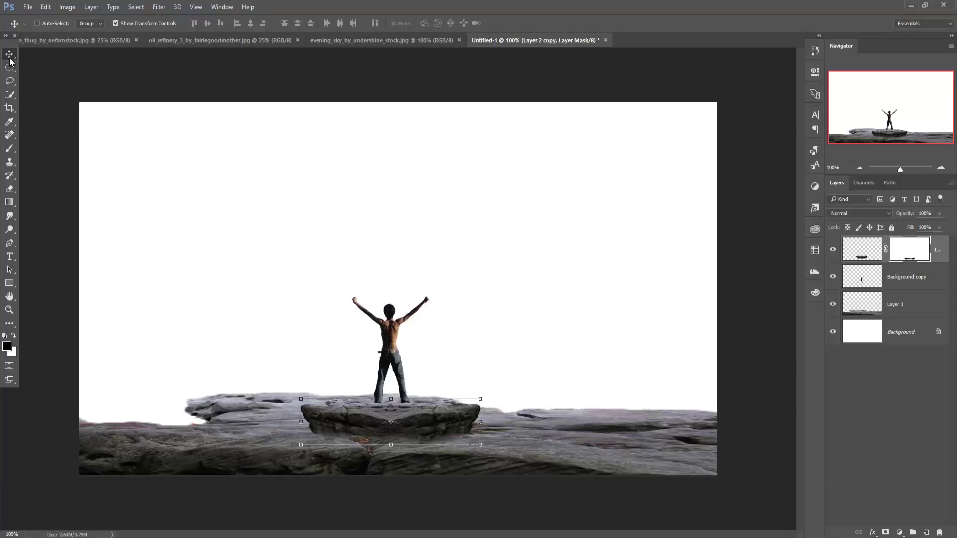
# In the gorilla photo, try a quick selection of the head and shoulder, then deselect
pyautogui.click(84, 41)
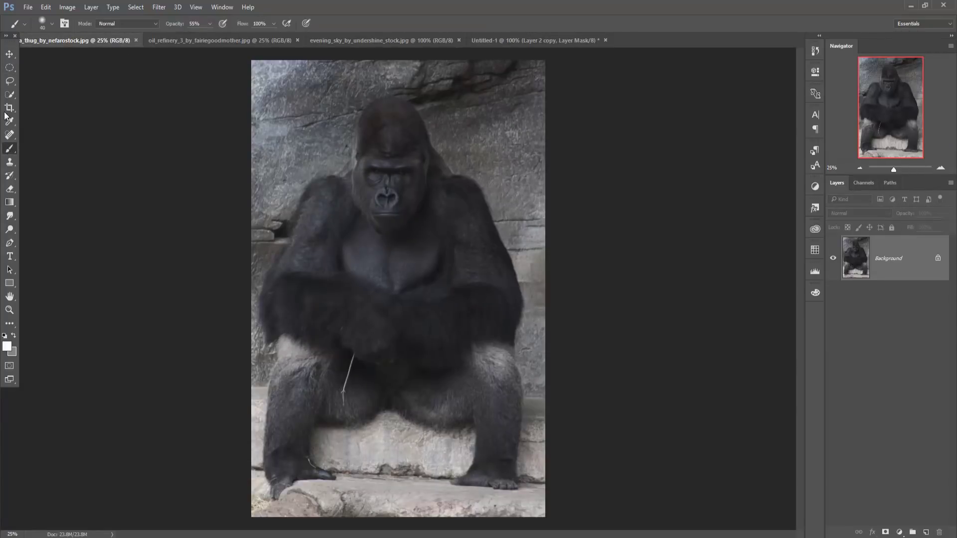
pyautogui.click(9, 97)
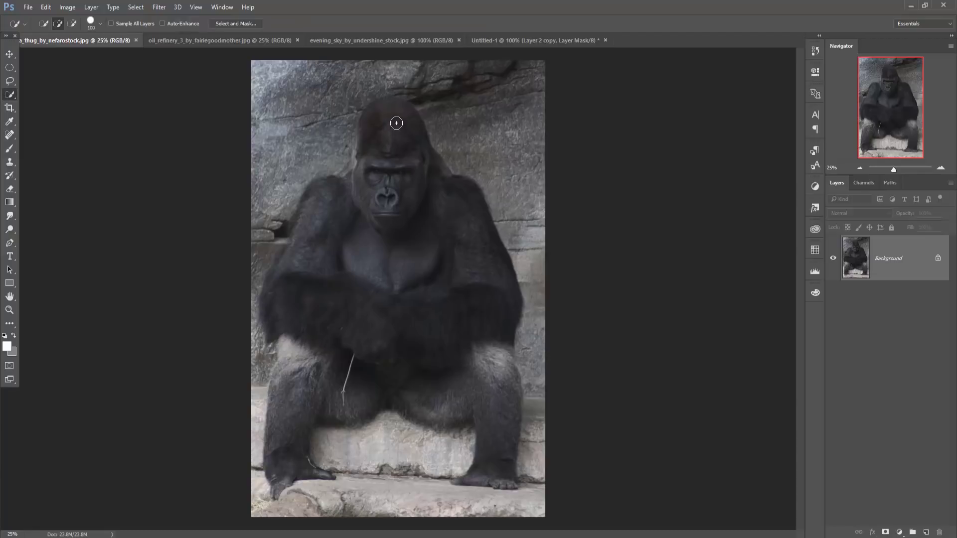
pyautogui.moveTo(392, 113)
pyautogui.mouseDown()
pyautogui.moveTo(325, 198)
pyautogui.moveTo(294, 282)
pyautogui.moveTo(441, 338)
pyautogui.mouseUp()
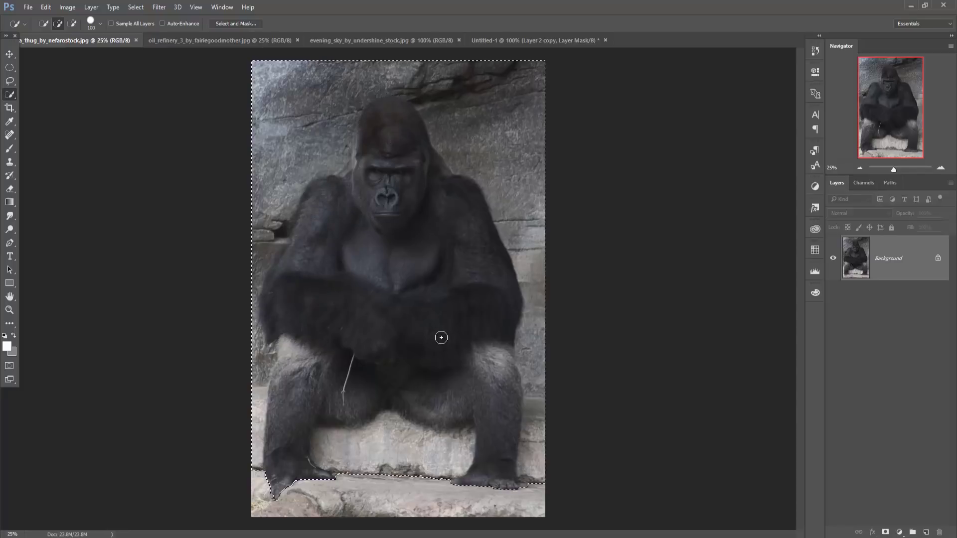
pyautogui.click(136, 7)
pyautogui.click(143, 28)
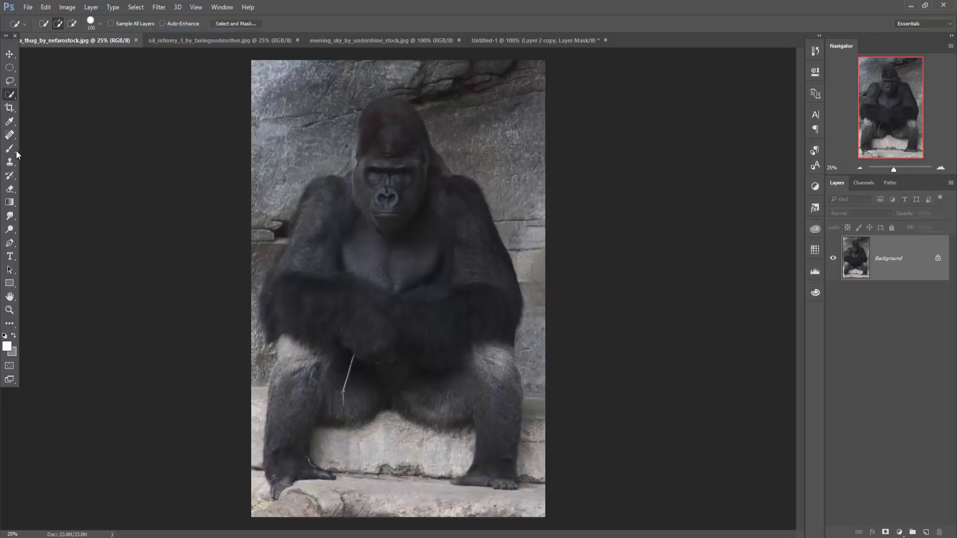
# At 100% zoom, trace a pen path up the gorilla's left leg, arm, shoulder and head side
pyautogui.click(10, 243)
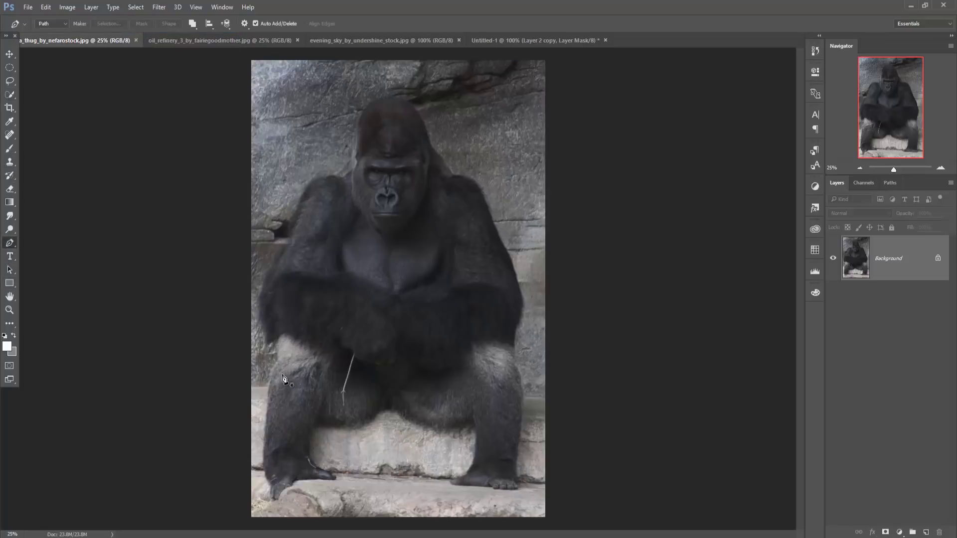
pyautogui.hotkey('ctrl', '+')
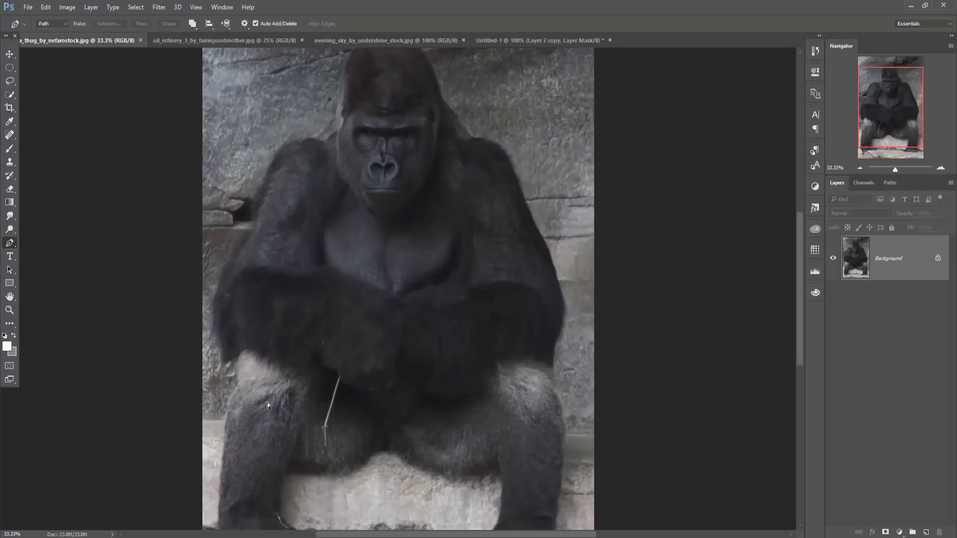
pyautogui.hotkey('ctrl', '+')
pyautogui.hotkey('ctrl', '+')
pyautogui.hotkey('ctrl', '+')
pyautogui.moveTo(318, 417); pyautogui.dragTo(446, 171)
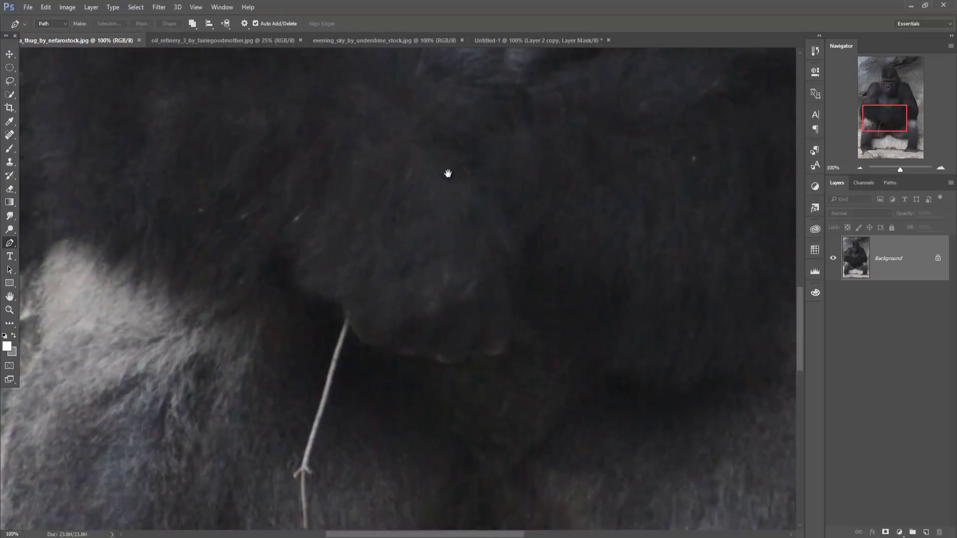
pyautogui.moveTo(389, 389); pyautogui.dragTo(389, 440)
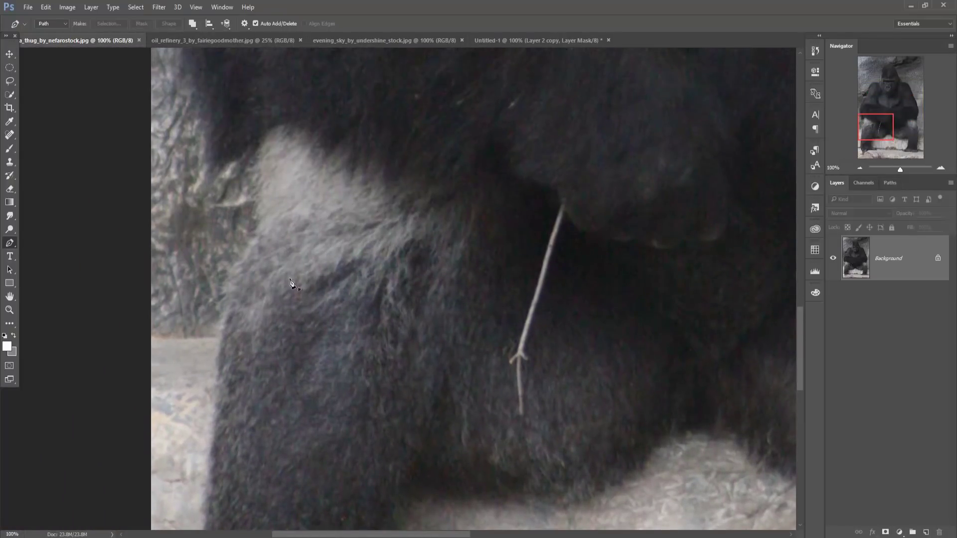
pyautogui.click(216, 421)
pyautogui.moveTo(226, 325); pyautogui.dragTo(230, 304)
pyautogui.moveTo(239, 275); pyautogui.dragTo(249, 259)
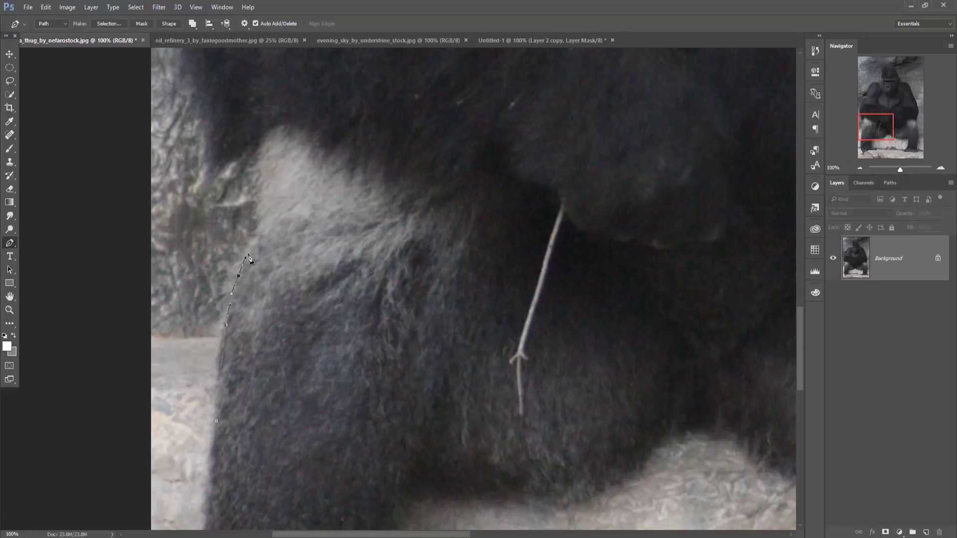
pyautogui.click(227, 158)
pyautogui.click(200, 101)
pyautogui.moveTo(209, 105); pyautogui.dragTo(281, 370)
pyautogui.click(258, 236)
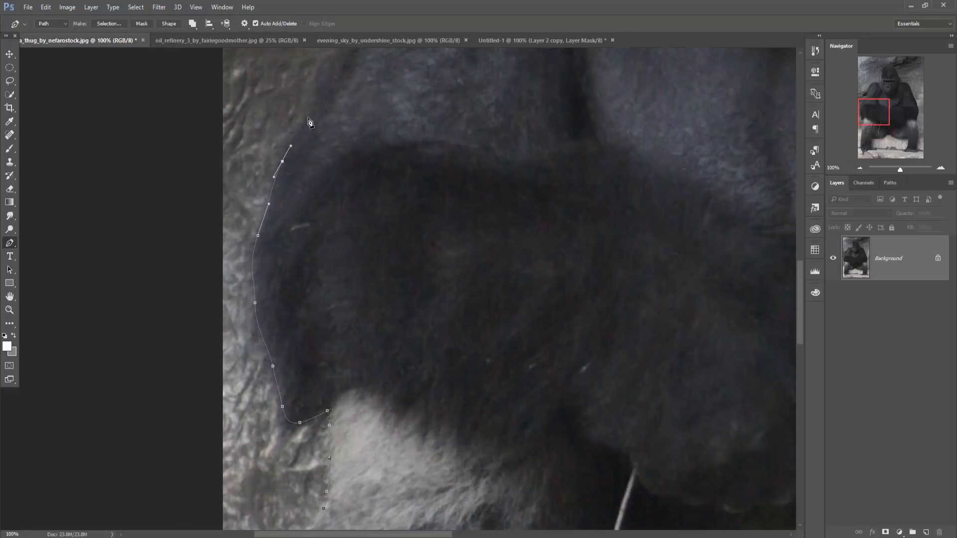
pyautogui.click(310, 112)
pyautogui.moveTo(332, 196); pyautogui.dragTo(284, 444)
pyautogui.click(314, 267)
pyautogui.click(346, 141)
pyautogui.click(402, 70)
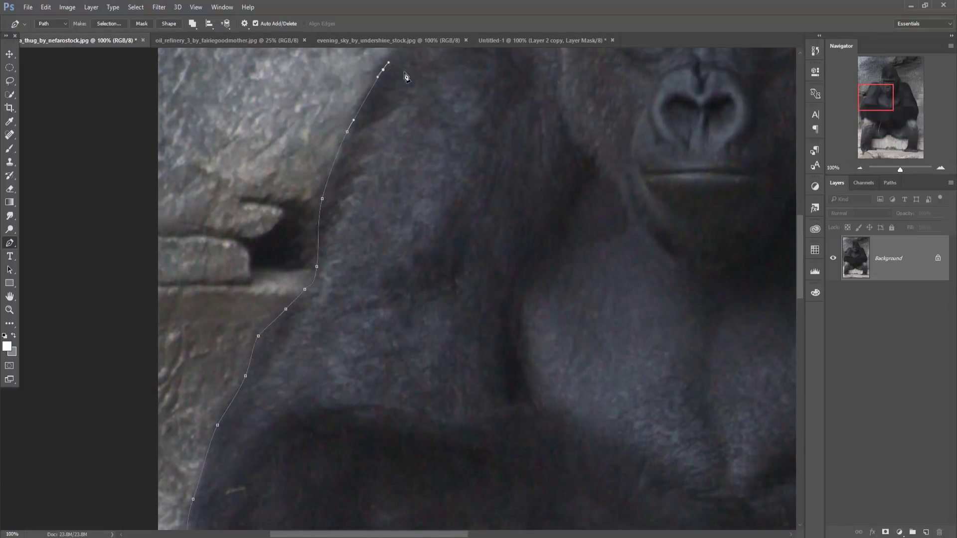
pyautogui.moveTo(402, 71); pyautogui.dragTo(280, 260)
pyautogui.click(281, 254)
pyautogui.click(302, 248)
pyautogui.click(339, 239)
pyautogui.click(381, 245)
pyautogui.click(417, 216)
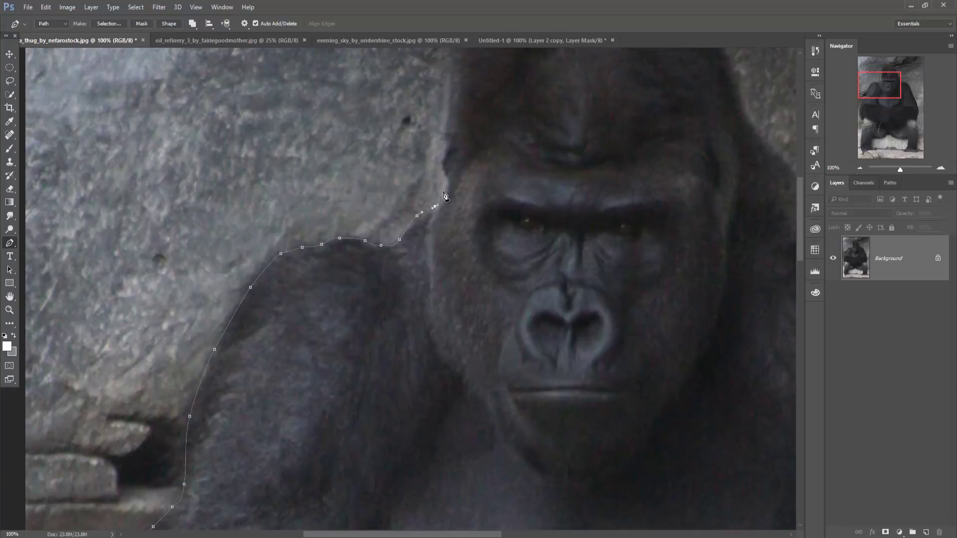
pyautogui.click(442, 157)
pyautogui.click(456, 111)
pyautogui.click(458, 87)
# Continue the gorilla path over the top of the head and down the right shoulder and side
pyautogui.moveTo(445, 84); pyautogui.dragTo(392, 283)
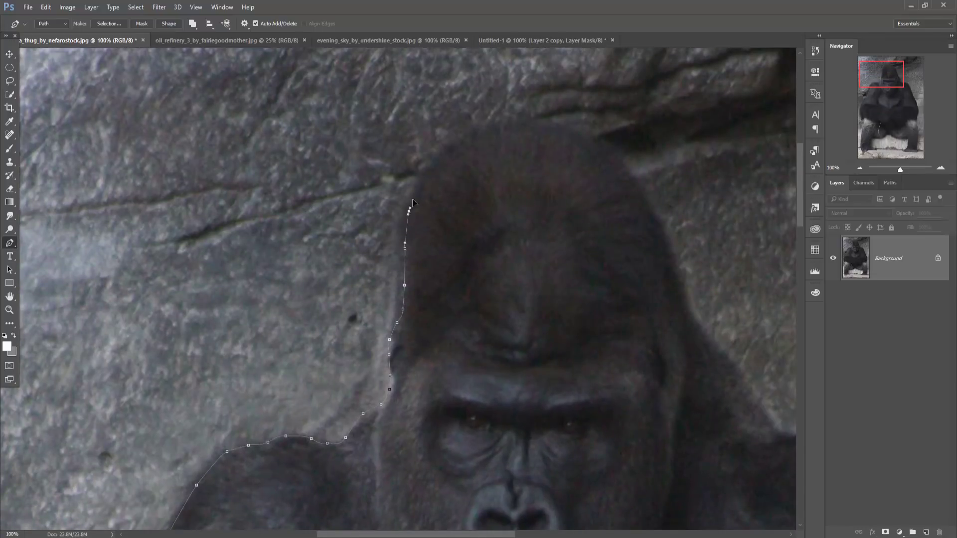
pyautogui.click(429, 168)
pyautogui.click(466, 135)
pyautogui.click(519, 124)
pyautogui.click(594, 140)
pyautogui.moveTo(652, 211); pyautogui.dragTo(657, 232)
pyautogui.moveTo(684, 286); pyautogui.dragTo(689, 304)
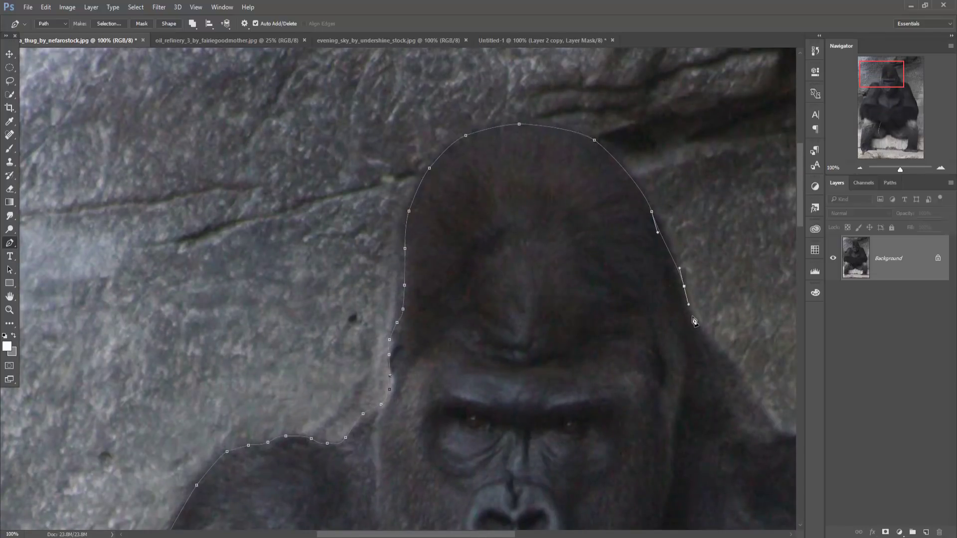
pyautogui.click(704, 343)
pyautogui.click(732, 376)
pyautogui.click(757, 411)
pyautogui.click(775, 437)
pyautogui.moveTo(730, 479); pyautogui.dragTo(352, 256)
pyautogui.moveTo(413, 234); pyautogui.dragTo(419, 233)
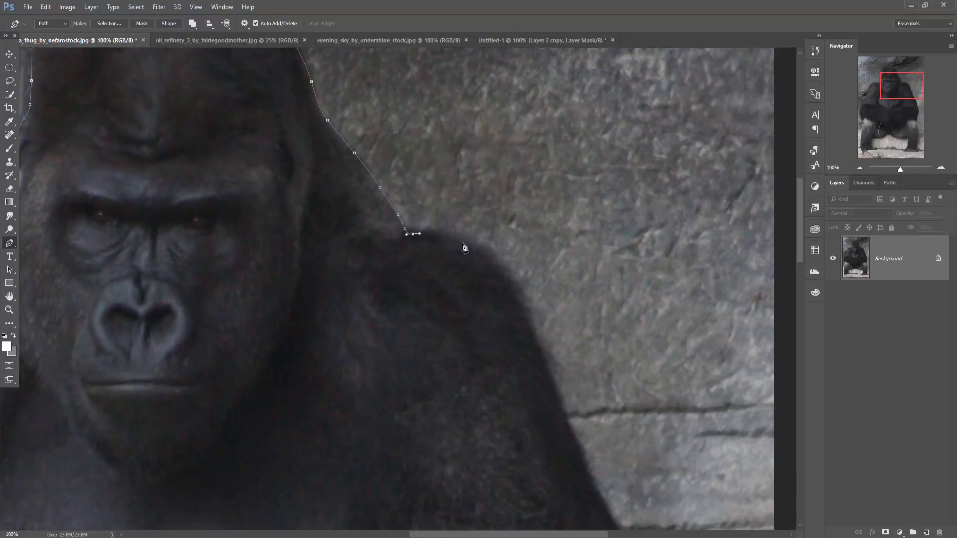
pyautogui.click(482, 253)
pyautogui.click(522, 306)
pyautogui.click(560, 404)
pyautogui.click(595, 491)
pyautogui.moveTo(613, 519)
pyautogui.mouseDown()
pyautogui.moveTo(402, 342)
pyautogui.moveTo(329, 250)
pyautogui.mouseUp()
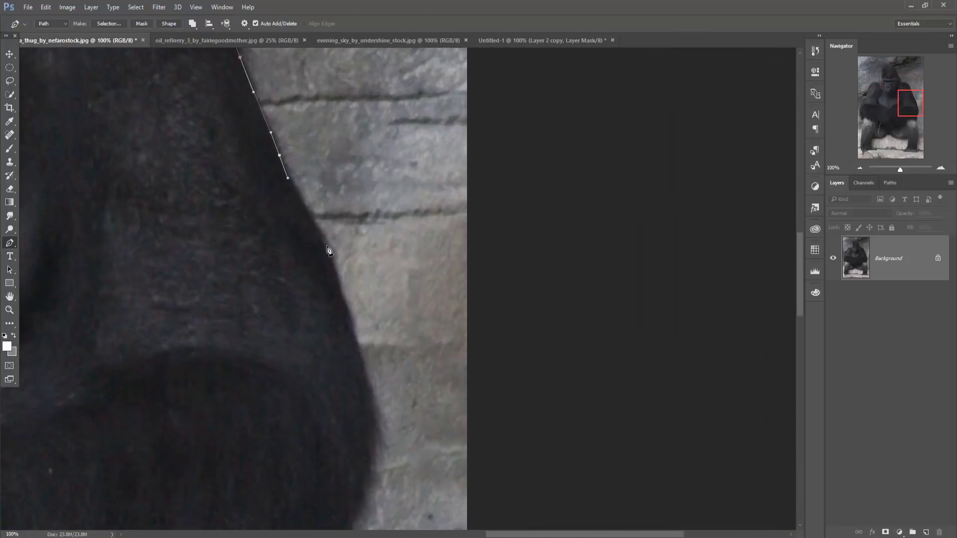
pyautogui.click(318, 234)
pyautogui.click(344, 300)
pyautogui.click(368, 386)
pyautogui.click(377, 444)
pyautogui.moveTo(365, 485)
pyautogui.mouseDown()
pyautogui.moveTo(359, 499)
pyautogui.moveTo(381, 516)
pyautogui.mouseUp()
# Trace the gorilla's lower side, bottom and rock edge, closing the path at its start point
pyautogui.scroll(-5, 359, 498)
pyautogui.click(345, 282)
pyautogui.click(346, 370)
pyautogui.click(366, 447)
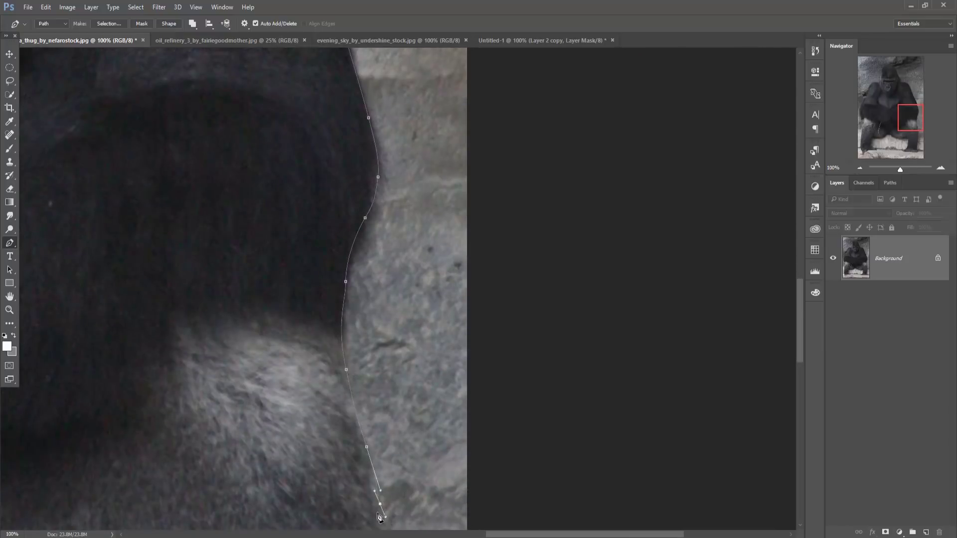
pyautogui.scroll(-4, 380, 516)
pyautogui.click(370, 411)
pyautogui.click(363, 490)
pyautogui.click(310, 520)
pyautogui.click(196, 516)
pyautogui.moveTo(149, 434)
pyautogui.mouseDown()
pyautogui.moveTo(138, 434)
pyautogui.moveTo(509, 398)
pyautogui.mouseUp()
pyautogui.moveTo(382, 339); pyautogui.dragTo(369, 339)
pyautogui.click(312, 359)
pyautogui.click(196, 407)
pyautogui.moveTo(72, 395)
pyautogui.mouseDown()
pyautogui.moveTo(64, 397)
pyautogui.moveTo(413, 337)
pyautogui.mouseUp()
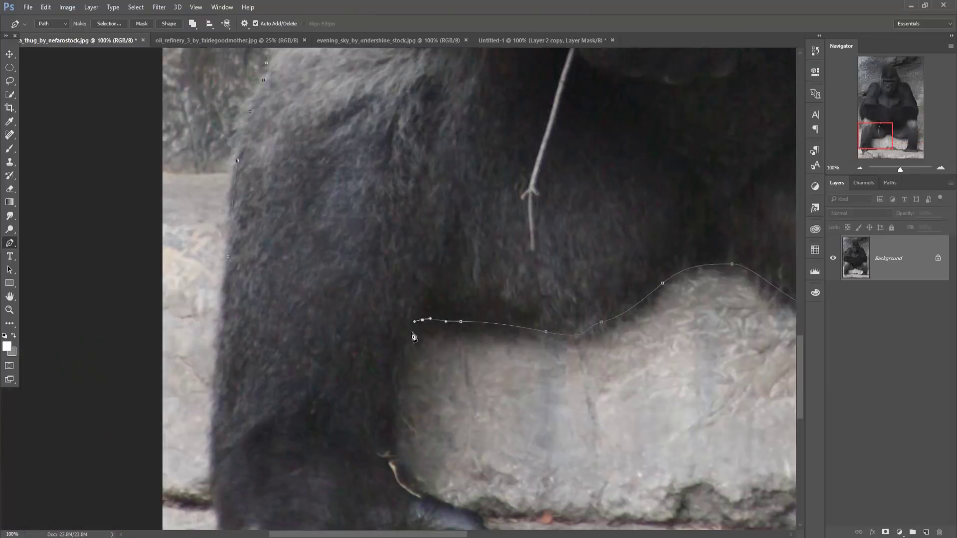
pyautogui.click(328, 330)
pyautogui.click(221, 322)
pyautogui.moveTo(227, 257); pyautogui.dragTo(226, 267)
# Convert the gorilla path into a selection and float the gorilla photo beside the composite
pyautogui.hotkey('ctrl', '0')
pyautogui.rightClick(403, 219)
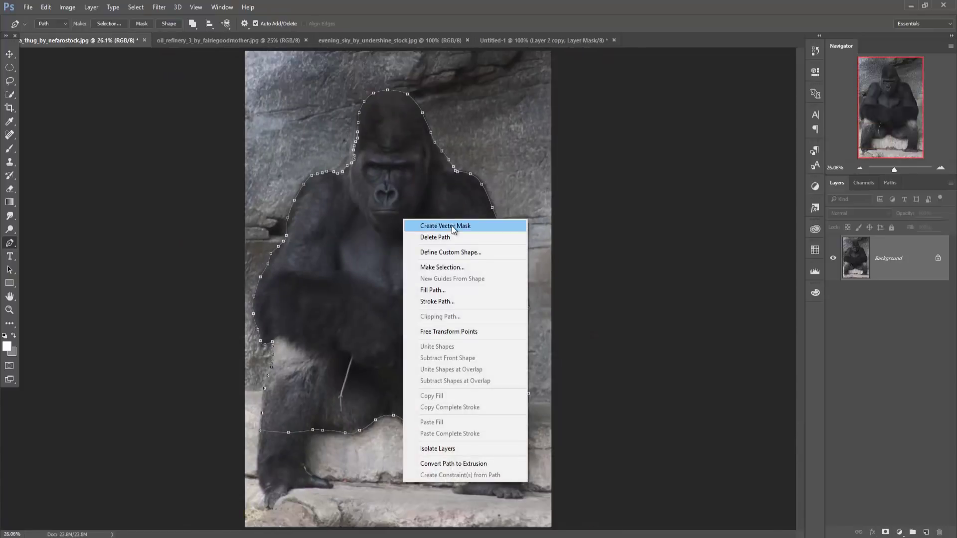
pyautogui.click(451, 268)
pyautogui.click(528, 163)
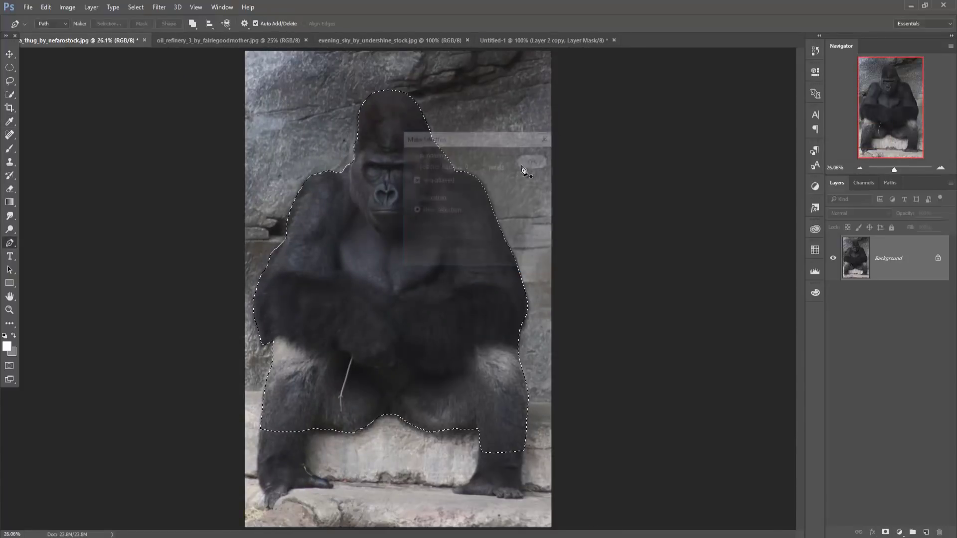
pyautogui.click(9, 53)
pyautogui.moveTo(97, 44)
pyautogui.mouseDown()
pyautogui.moveTo(92, 65)
pyautogui.moveTo(617, 117)
pyautogui.mouseUp()
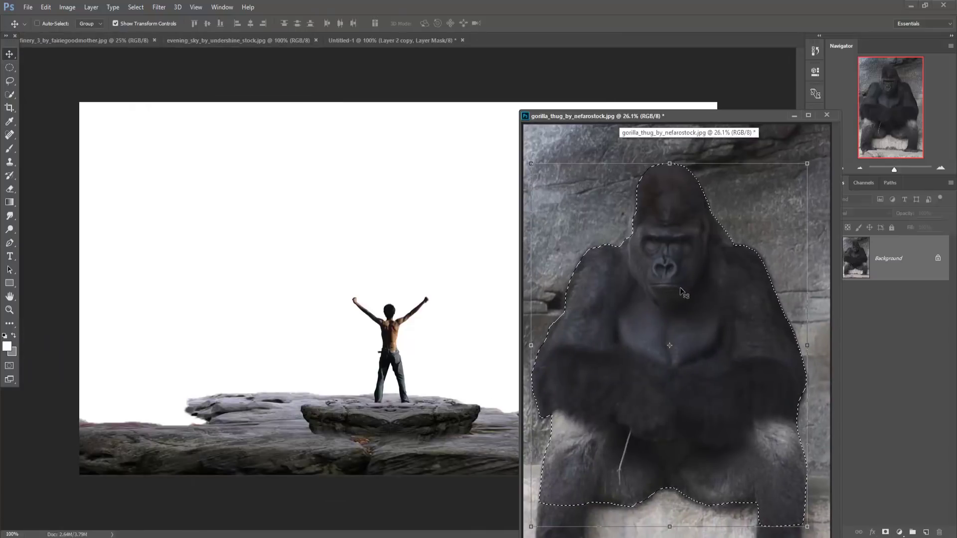
# Drag the gorilla selection into Untitled-1 and move its layer below the man and rock
pyautogui.moveTo(680, 281); pyautogui.dragTo(430, 209)
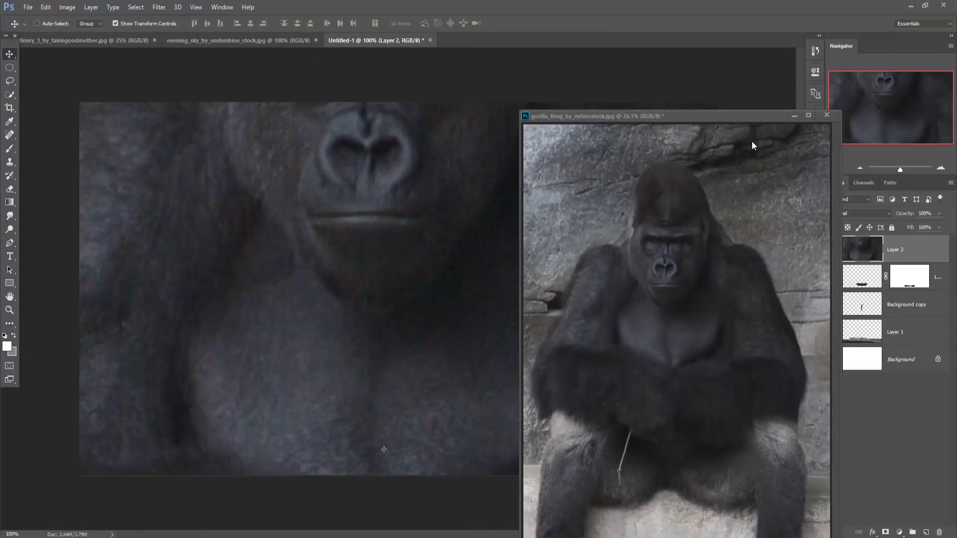
pyautogui.click(793, 115)
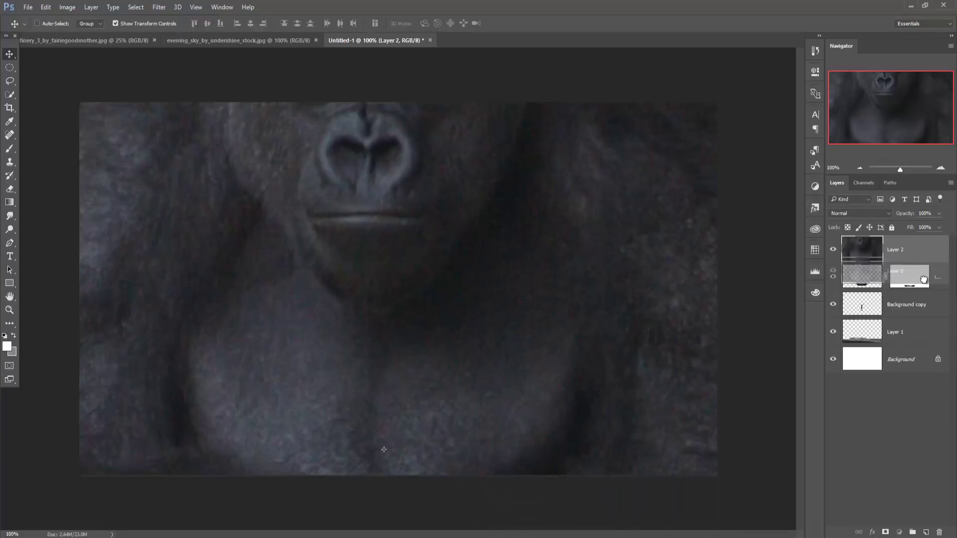
pyautogui.moveTo(922, 306); pyautogui.dragTo(922, 341)
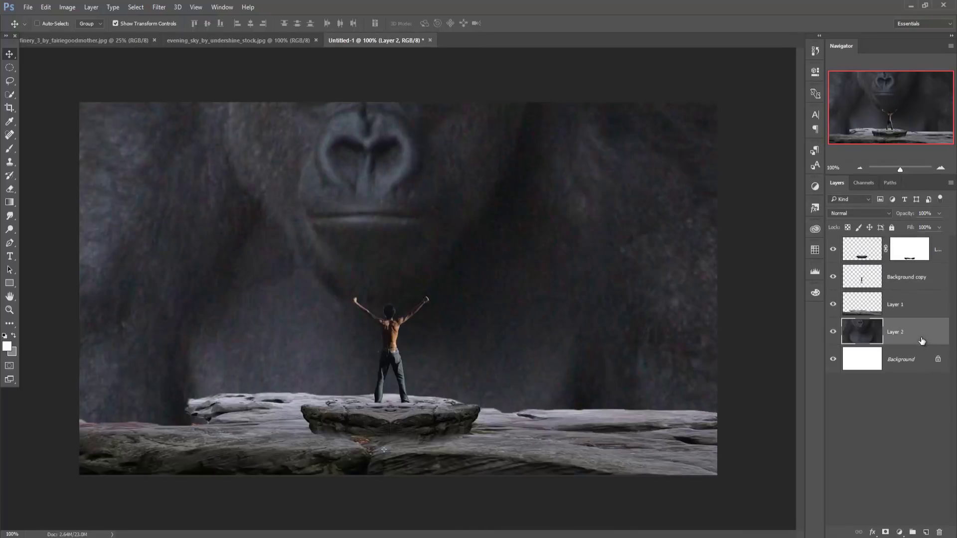
# Scale the gorilla to about 61% and position it towering behind the man's ledge
pyautogui.moveTo(456, 239)
pyautogui.mouseDown()
pyautogui.moveTo(324, 198)
pyautogui.moveTo(377, 272)
pyautogui.mouseUp()
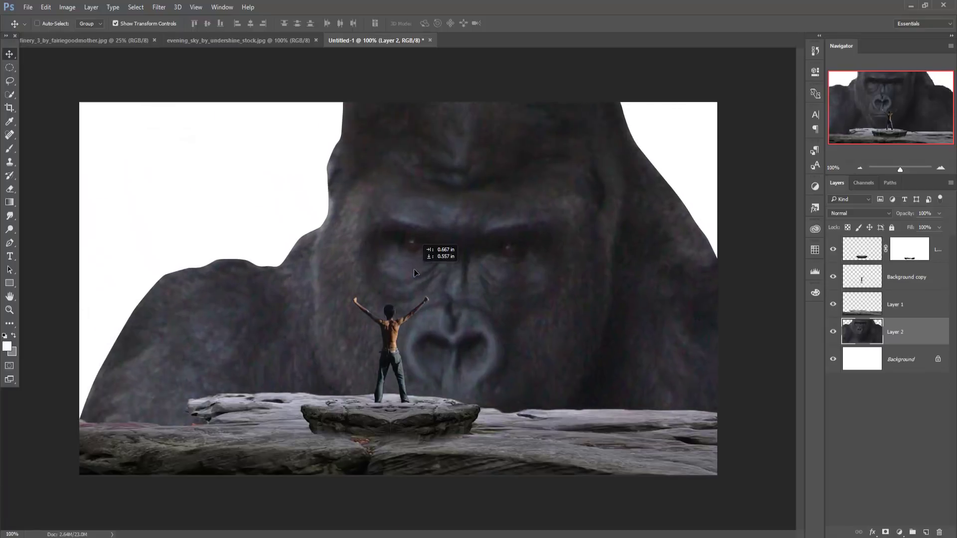
pyautogui.moveTo(234, 153); pyautogui.dragTo(358, 205)
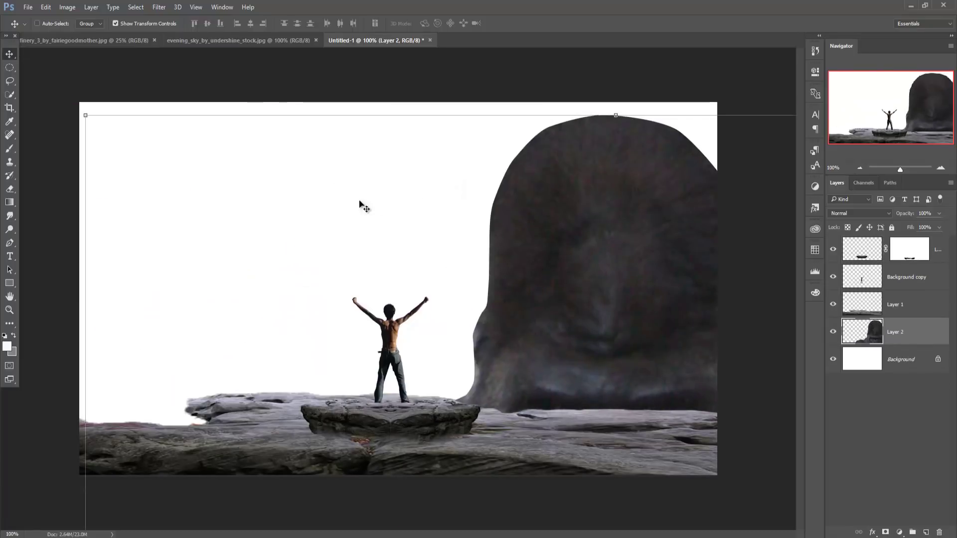
pyautogui.moveTo(83, 115); pyautogui.dragTo(307, 259)
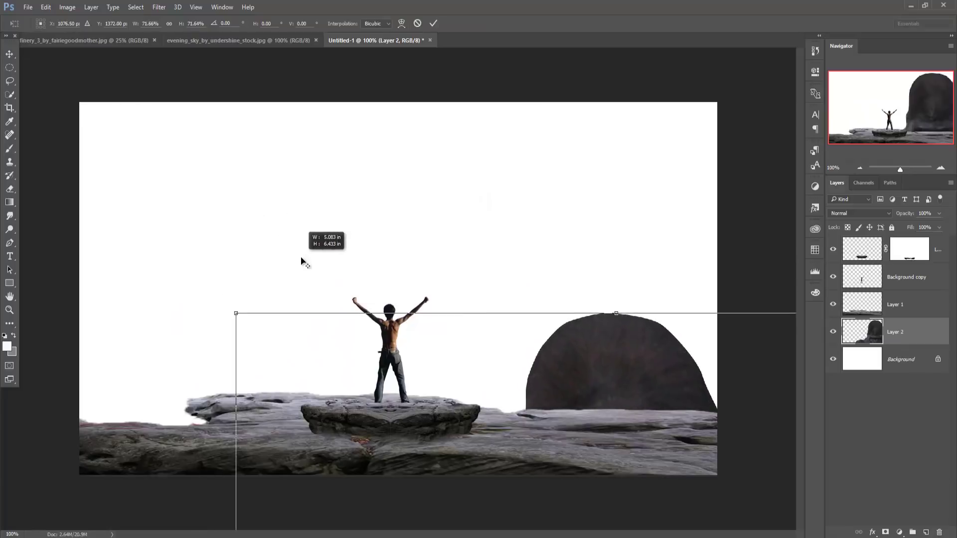
pyautogui.moveTo(649, 366); pyautogui.dragTo(412, 163)
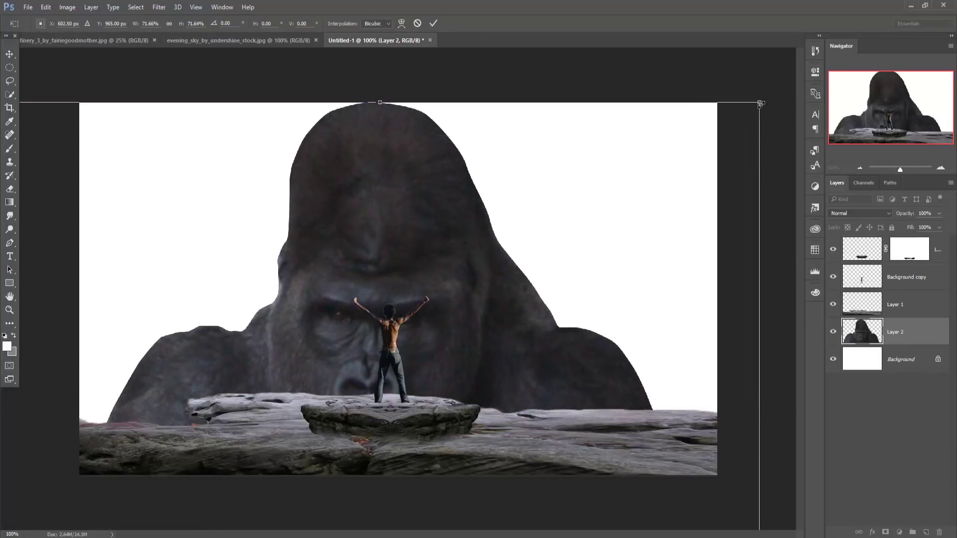
pyautogui.moveTo(757, 105); pyautogui.dragTo(705, 175)
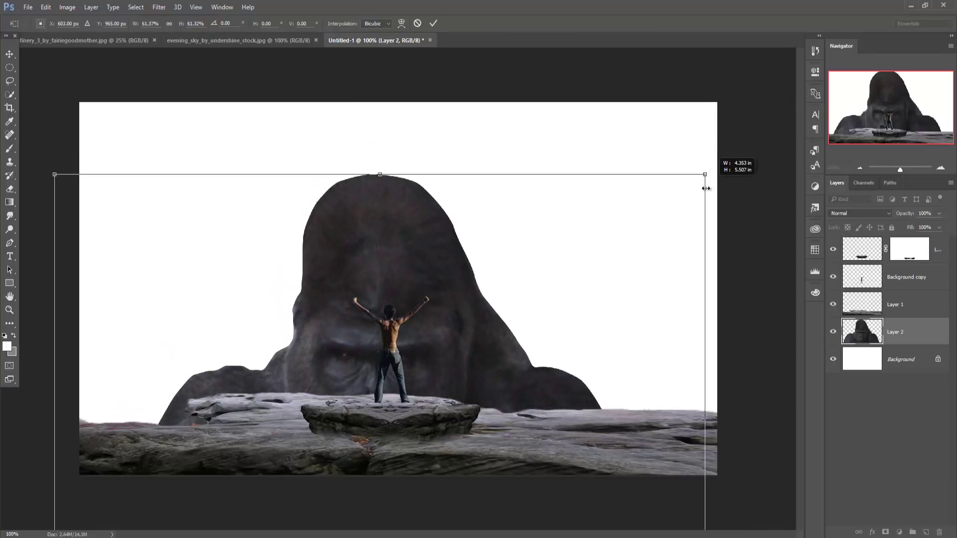
pyautogui.moveTo(630, 225); pyautogui.dragTo(644, 117)
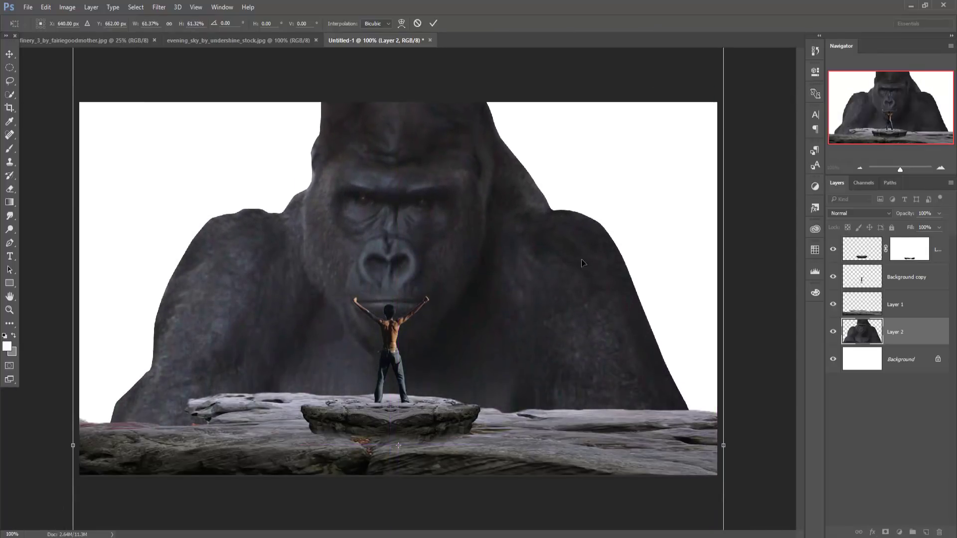
pyautogui.moveTo(559, 271); pyautogui.dragTo(552, 272)
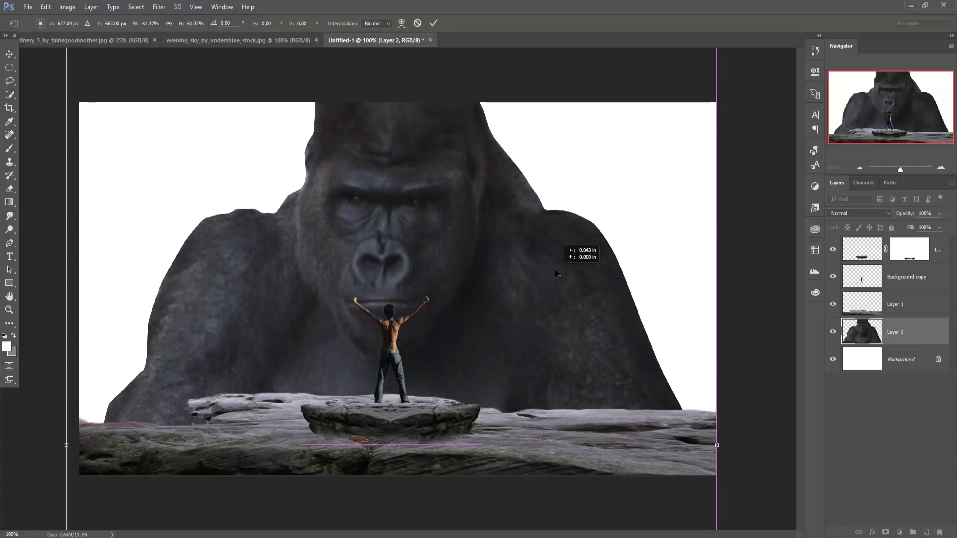
pyautogui.click(433, 24)
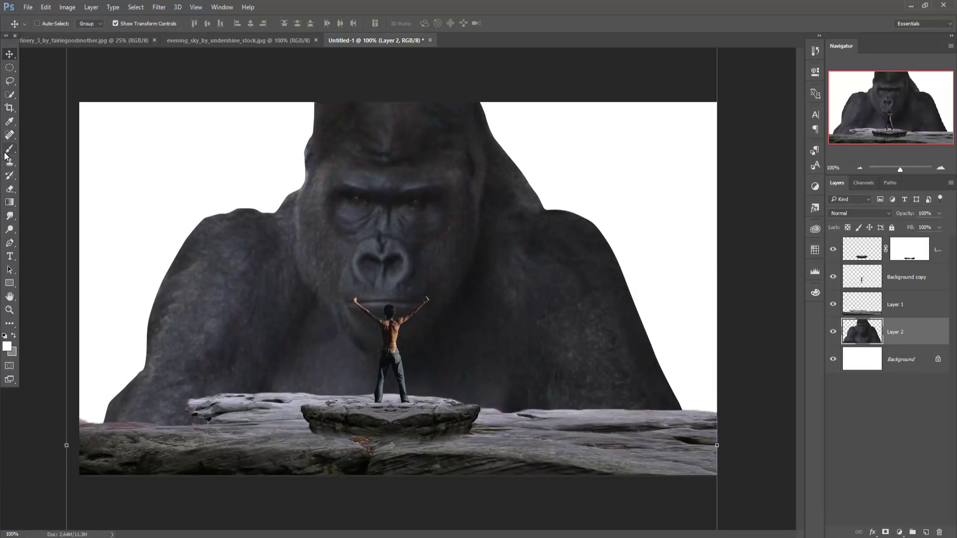
# Select the Smudge tool, zoom to 200% on the gorilla's upper edge, and adjust the smudge strength
pyautogui.click(10, 216)
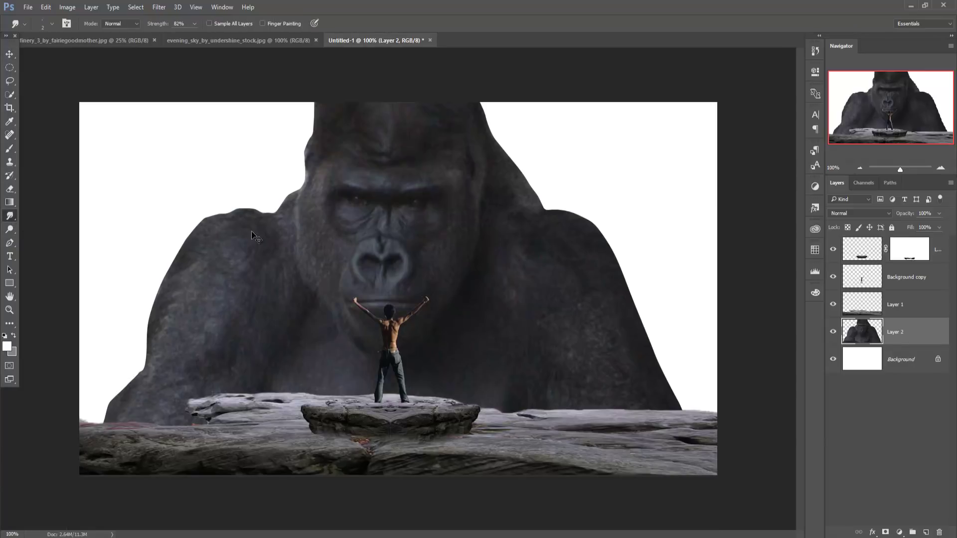
pyautogui.hotkey('ctrl', '+')
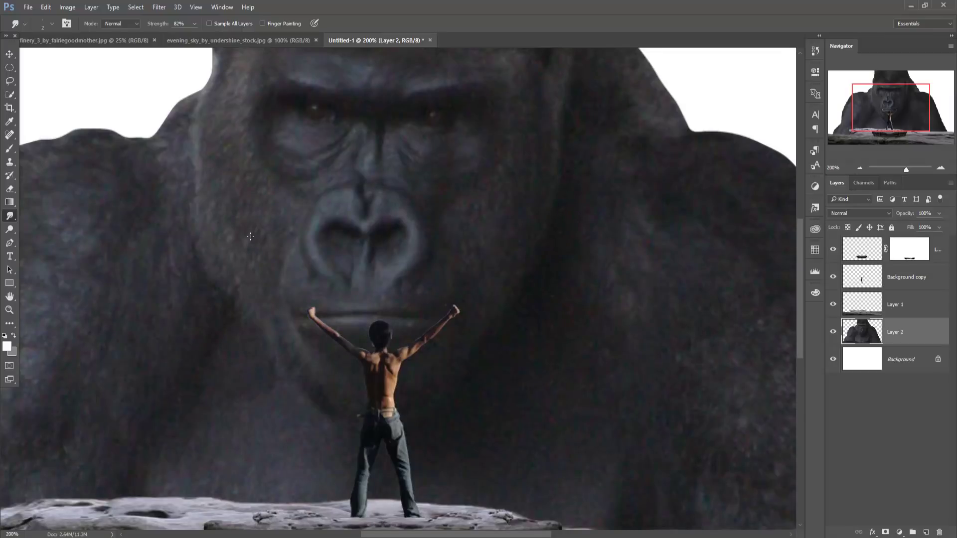
pyautogui.moveTo(267, 236); pyautogui.dragTo(513, 487)
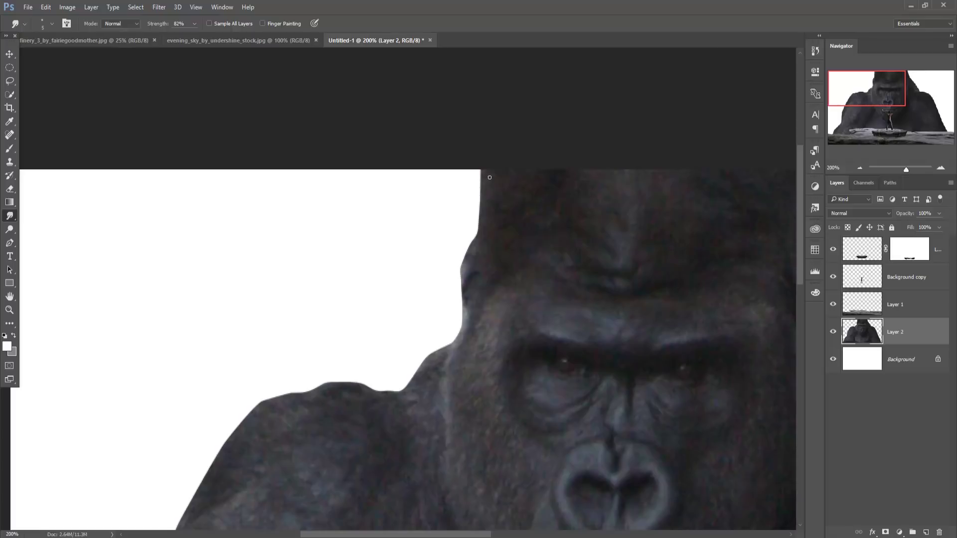
pyautogui.click(194, 24)
pyautogui.click(491, 168)
pyautogui.click(194, 23)
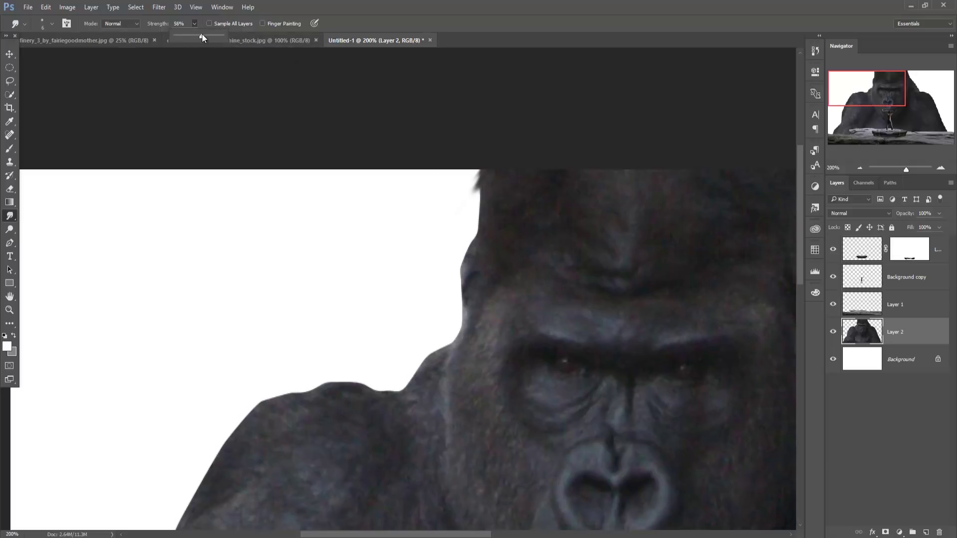
pyautogui.click(482, 179)
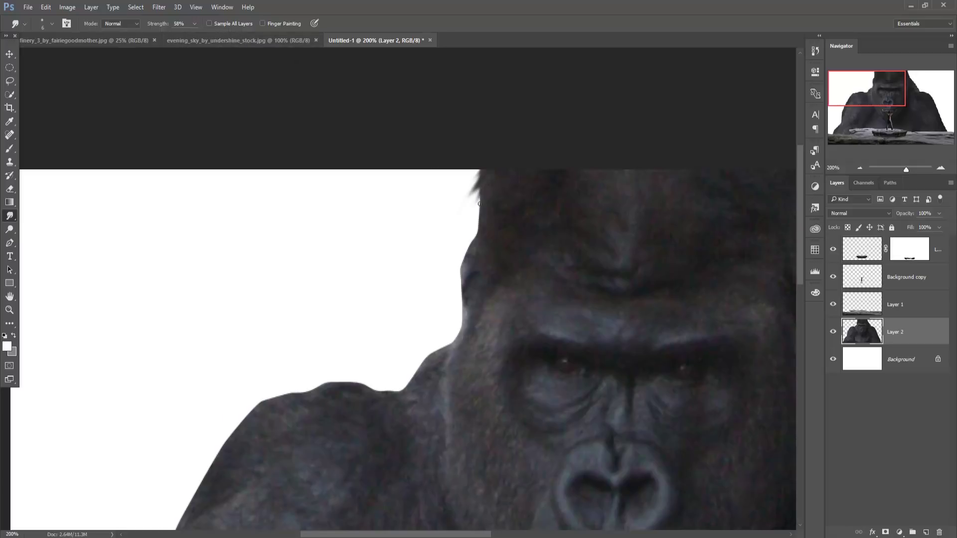
# Smudge fur strands out along the gorilla's head edge, then raise strength to 83%
pyautogui.moveTo(479, 199); pyautogui.dragTo(461, 259)
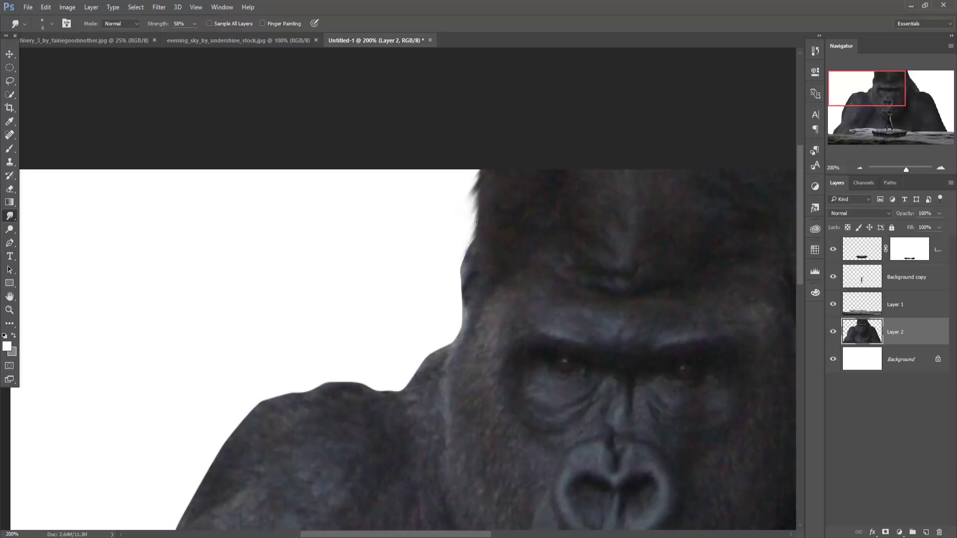
pyautogui.moveTo(476, 222)
pyautogui.mouseDown()
pyautogui.moveTo(451, 264)
pyautogui.moveTo(437, 320)
pyautogui.moveTo(452, 319)
pyautogui.moveTo(434, 351)
pyautogui.mouseUp()
pyautogui.click(194, 23)
pyautogui.moveTo(463, 312)
pyautogui.mouseDown()
pyautogui.moveTo(399, 385)
pyautogui.moveTo(364, 394)
pyautogui.moveTo(329, 378)
pyautogui.moveTo(253, 393)
pyautogui.moveTo(220, 406)
pyautogui.moveTo(227, 429)
pyautogui.mouseUp()
pyautogui.click(195, 24)
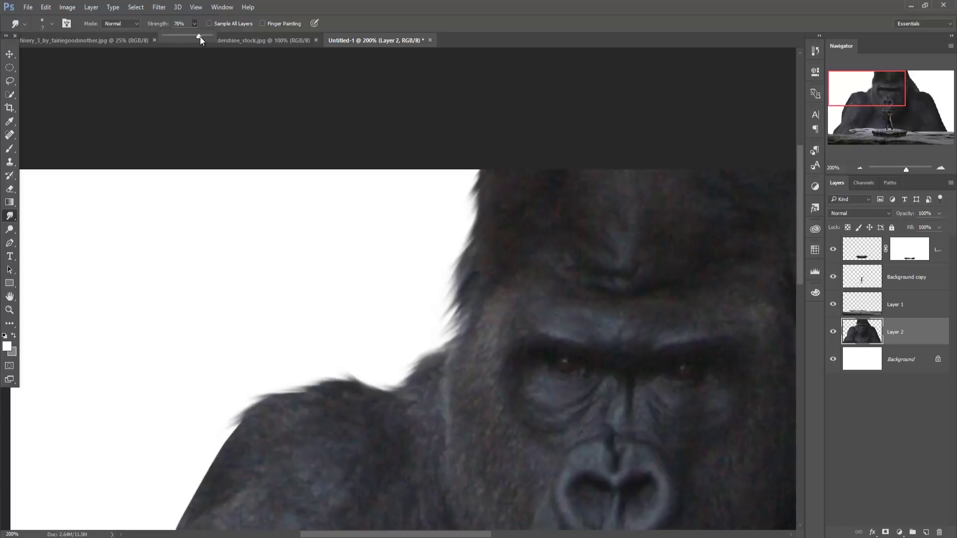
pyautogui.moveTo(200, 40); pyautogui.dragTo(205, 40)
# Pull wispy hair strands out along the gorilla's left shoulder and head edge
pyautogui.moveTo(298, 364); pyautogui.dragTo(437, 167)
pyautogui.moveTo(349, 279)
pyautogui.mouseDown()
pyautogui.moveTo(319, 289)
pyautogui.moveTo(284, 359)
pyautogui.mouseUp()
pyautogui.moveTo(323, 334); pyautogui.dragTo(274, 459)
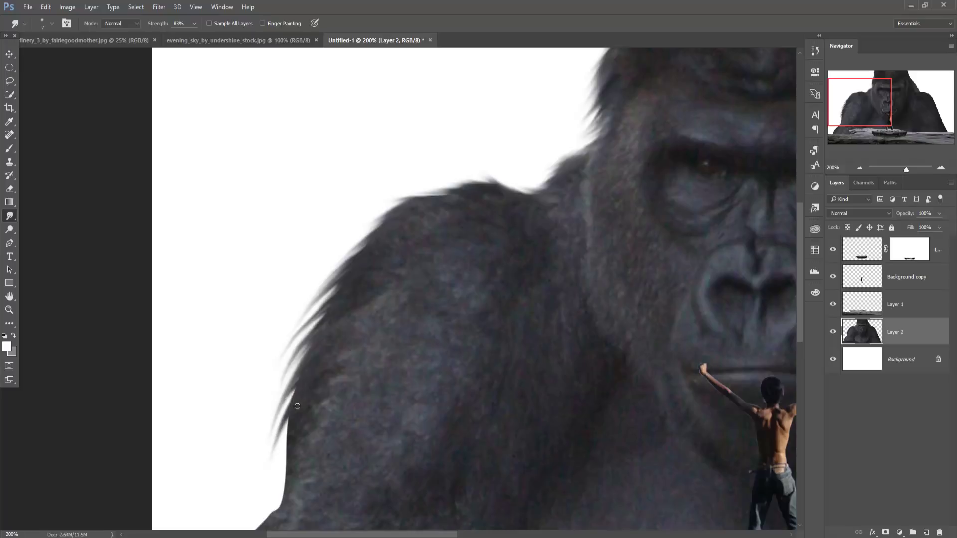
pyautogui.moveTo(298, 388); pyautogui.dragTo(260, 477)
pyautogui.moveTo(289, 418); pyautogui.dragTo(262, 479)
pyautogui.moveTo(287, 439); pyautogui.dragTo(246, 520)
pyautogui.moveTo(291, 471); pyautogui.dragTo(244, 526)
pyautogui.moveTo(249, 518)
pyautogui.mouseDown()
pyautogui.moveTo(339, 406)
pyautogui.moveTo(319, 446)
pyautogui.mouseUp()
pyautogui.moveTo(359, 409); pyautogui.dragTo(299, 461)
pyautogui.moveTo(324, 446)
pyautogui.mouseDown()
pyautogui.moveTo(262, 514)
pyautogui.moveTo(400, 109)
pyautogui.moveTo(349, 170)
pyautogui.moveTo(344, 219)
pyautogui.mouseUp()
pyautogui.moveTo(376, 164); pyautogui.dragTo(314, 304)
pyautogui.moveTo(358, 273)
pyautogui.mouseDown()
pyautogui.moveTo(279, 319)
pyautogui.moveTo(241, 324)
pyautogui.mouseUp()
pyautogui.moveTo(299, 302); pyautogui.dragTo(219, 319)
# Smudge fur strands outward along the gorilla's upper right head and right shoulder
pyautogui.moveTo(748, 127)
pyautogui.mouseDown()
pyautogui.moveTo(506, 161)
pyautogui.moveTo(539, 239)
pyautogui.mouseUp()
pyautogui.moveTo(491, 187)
pyautogui.mouseDown()
pyautogui.moveTo(533, 219)
pyautogui.moveTo(568, 266)
pyautogui.mouseUp()
pyautogui.moveTo(520, 223)
pyautogui.mouseDown()
pyautogui.moveTo(591, 282)
pyautogui.moveTo(651, 354)
pyautogui.mouseUp()
pyautogui.moveTo(598, 341); pyautogui.dragTo(718, 379)
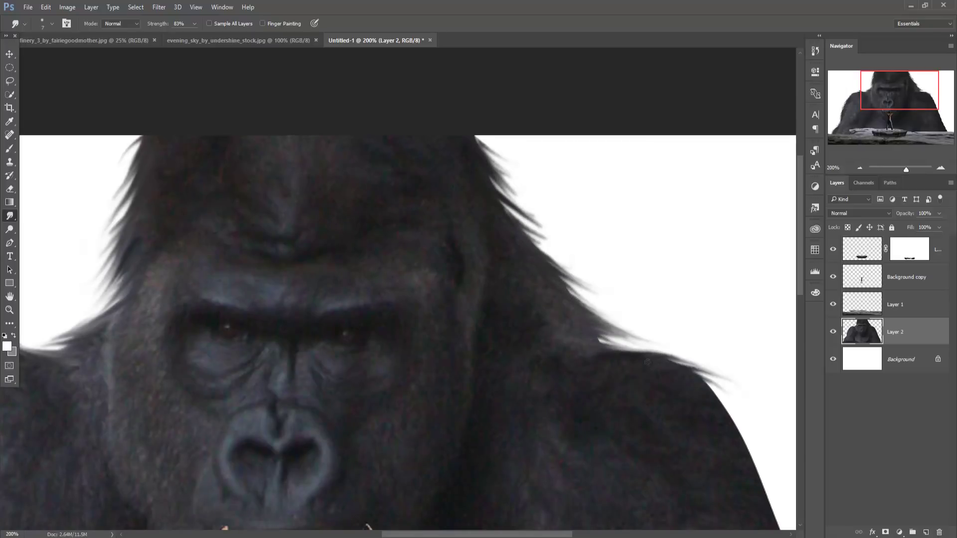
pyautogui.moveTo(668, 362)
pyautogui.mouseDown()
pyautogui.moveTo(743, 414)
pyautogui.moveTo(747, 434)
pyautogui.mouseUp()
pyautogui.moveTo(698, 387)
pyautogui.mouseDown()
pyautogui.moveTo(724, 400)
pyautogui.moveTo(607, 248)
pyautogui.moveTo(651, 324)
pyautogui.mouseUp()
# Extend hair strands along the right shoulder hairline down toward the rock ledge
pyautogui.moveTo(613, 265); pyautogui.dragTo(656, 323)
pyautogui.moveTo(633, 296); pyautogui.dragTo(676, 367)
pyautogui.moveTo(648, 341)
pyautogui.mouseDown()
pyautogui.moveTo(684, 366)
pyautogui.moveTo(690, 391)
pyautogui.mouseUp()
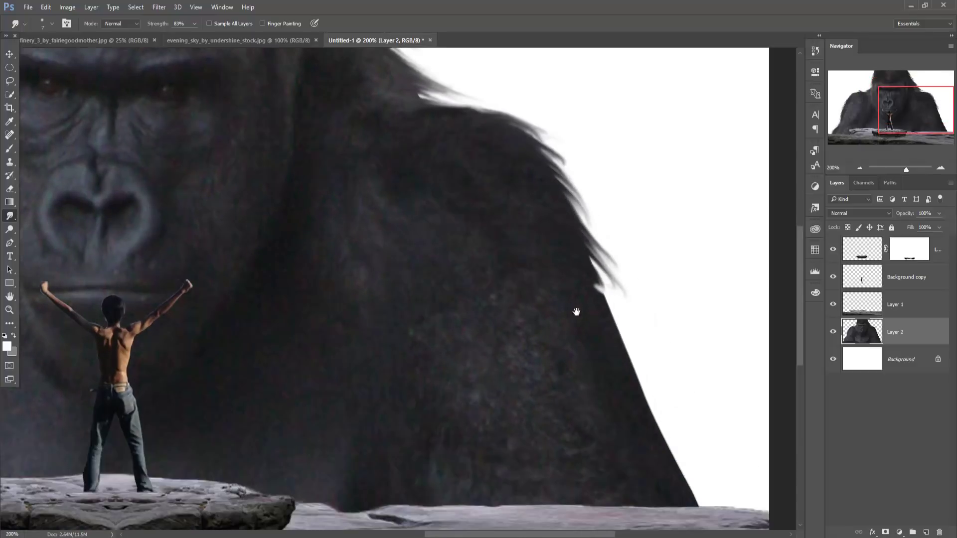
pyautogui.moveTo(640, 415); pyautogui.dragTo(574, 314)
pyautogui.moveTo(590, 262); pyautogui.dragTo(650, 373)
pyautogui.moveTo(617, 319); pyautogui.dragTo(650, 372)
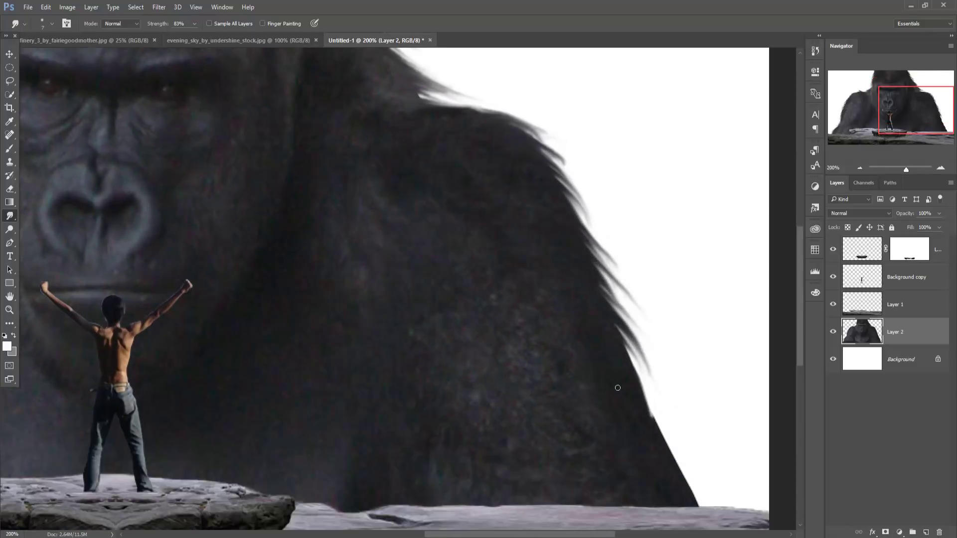
pyautogui.moveTo(421, 97); pyautogui.dragTo(535, 118)
pyautogui.moveTo(611, 339)
pyautogui.mouseDown()
pyautogui.moveTo(685, 458)
pyautogui.moveTo(715, 486)
pyautogui.moveTo(625, 382)
pyautogui.mouseUp()
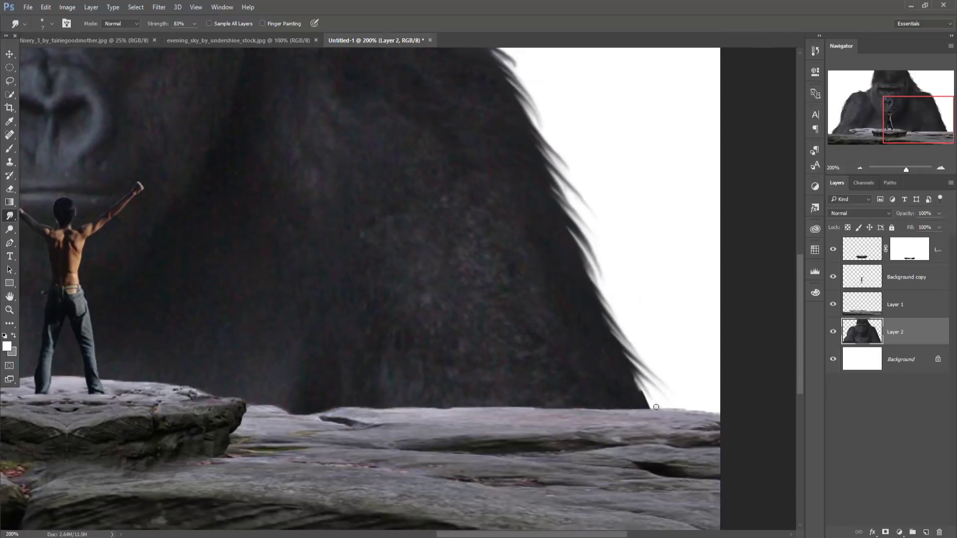
# Switch to the Move tool, fit the composite on screen, and open the Camera Raw Filter
pyautogui.click(10, 54)
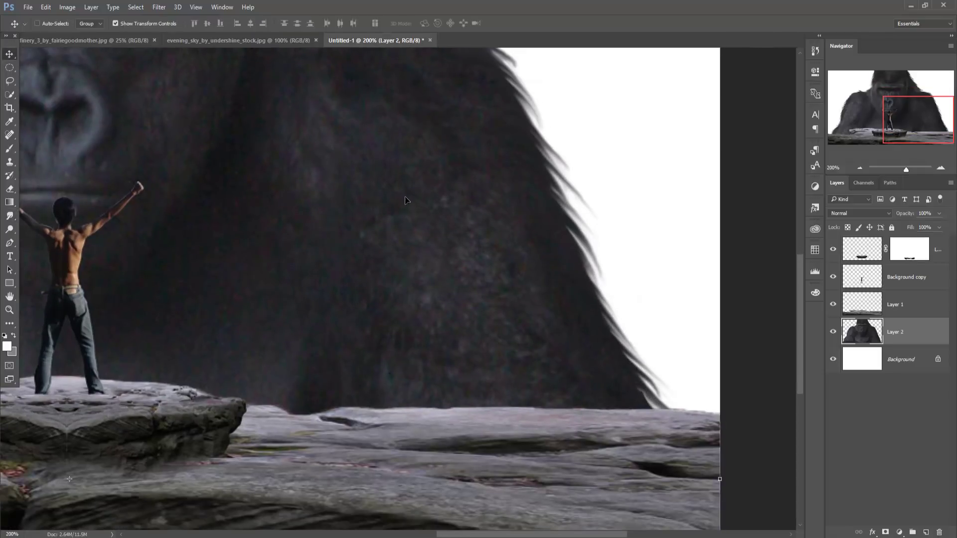
pyautogui.hotkey('ctrl', '1')
pyautogui.click(158, 7)
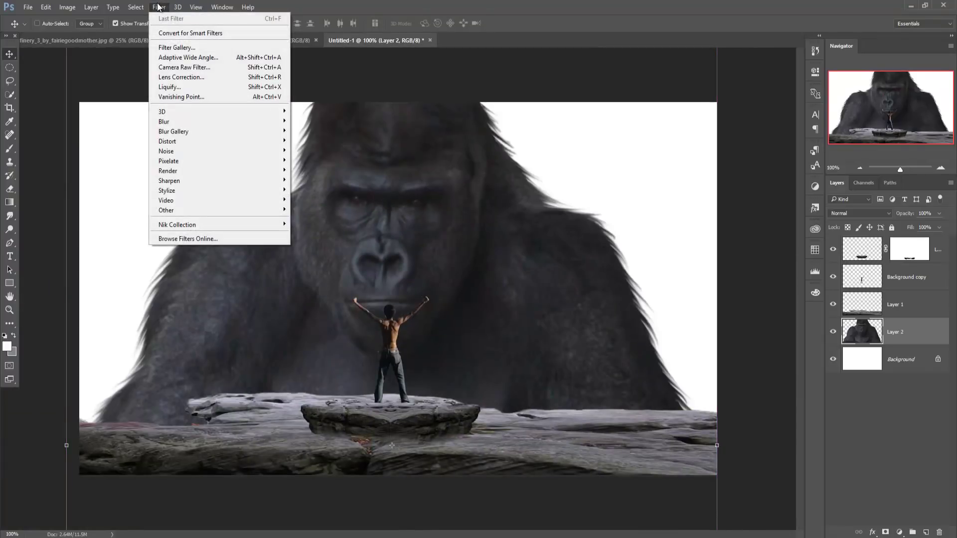
pyautogui.click(182, 67)
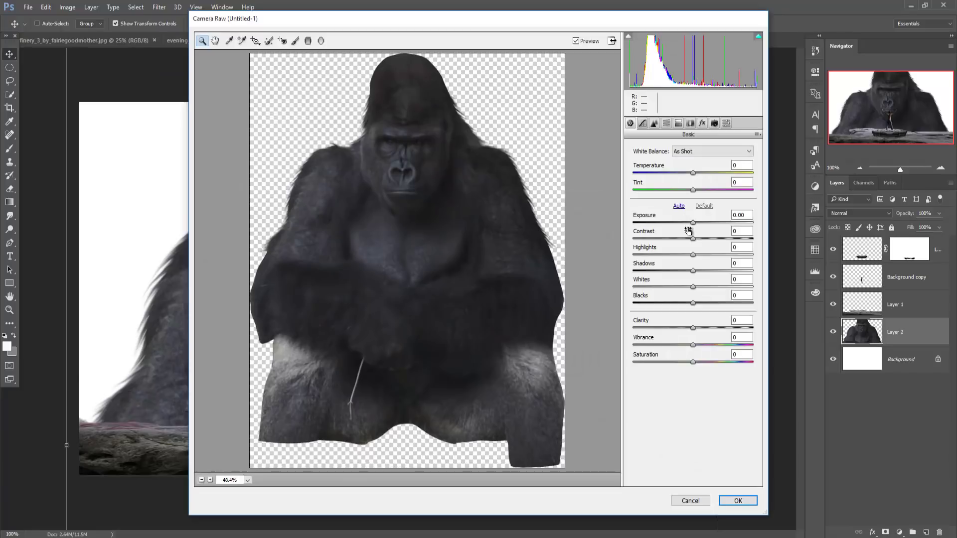
# Apply Exposure +0.35, Contrast +16, Highlights +40, Blacks +37, Clarity +46, Vibrance +13 to the gorilla
pyautogui.click(694, 223)
pyautogui.moveTo(694, 226); pyautogui.dragTo(698, 227)
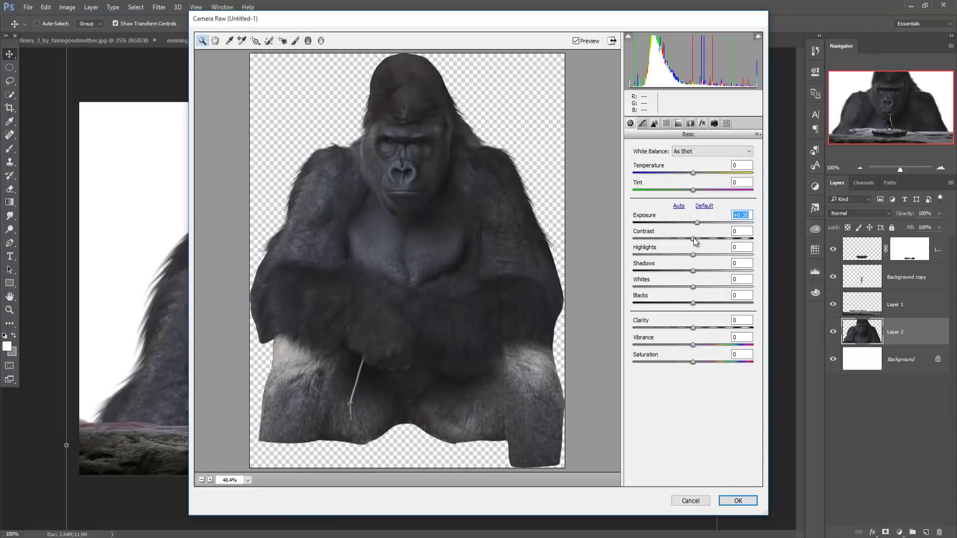
pyautogui.moveTo(693, 238)
pyautogui.mouseDown()
pyautogui.moveTo(716, 238)
pyautogui.moveTo(703, 238)
pyautogui.mouseUp()
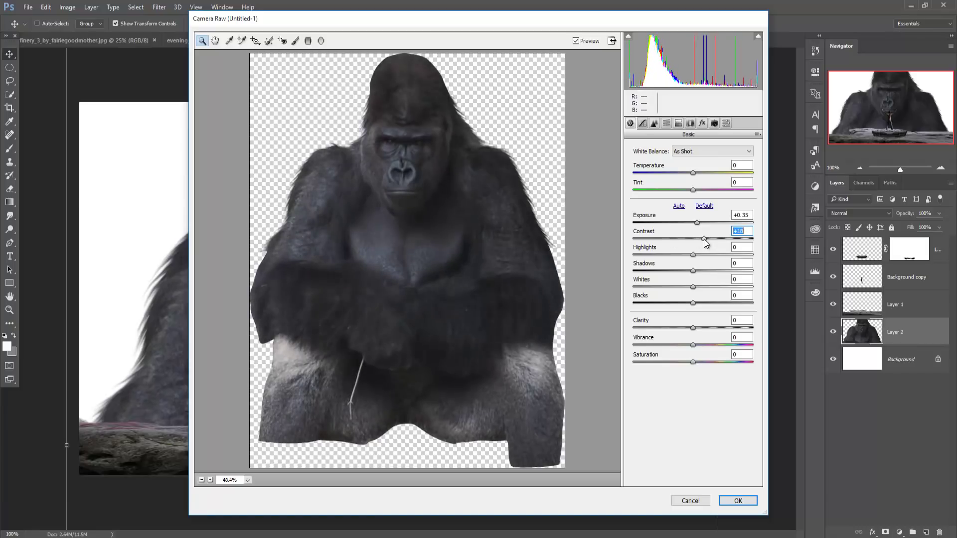
pyautogui.moveTo(705, 239)
pyautogui.mouseDown()
pyautogui.moveTo(723, 254)
pyautogui.moveTo(699, 271)
pyautogui.mouseUp()
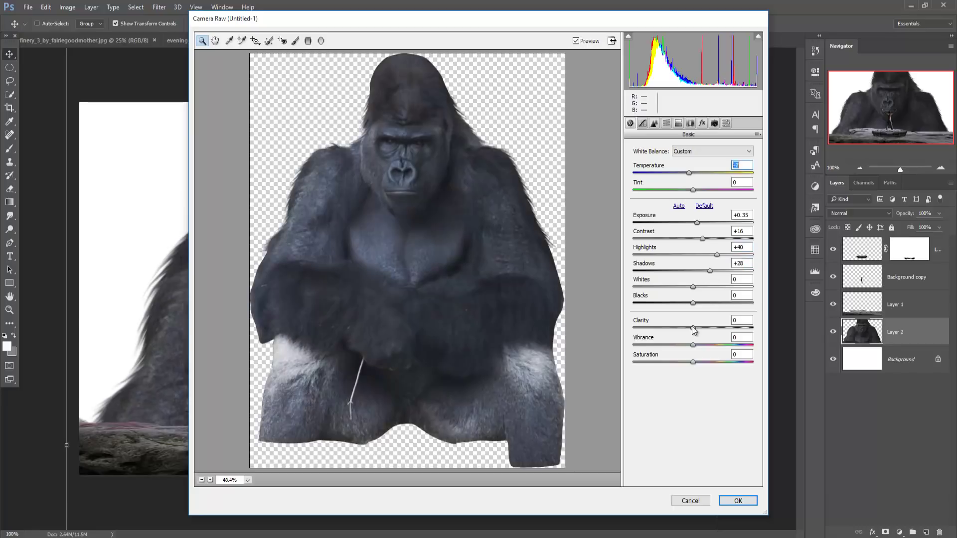
pyautogui.moveTo(693, 327); pyautogui.dragTo(713, 333)
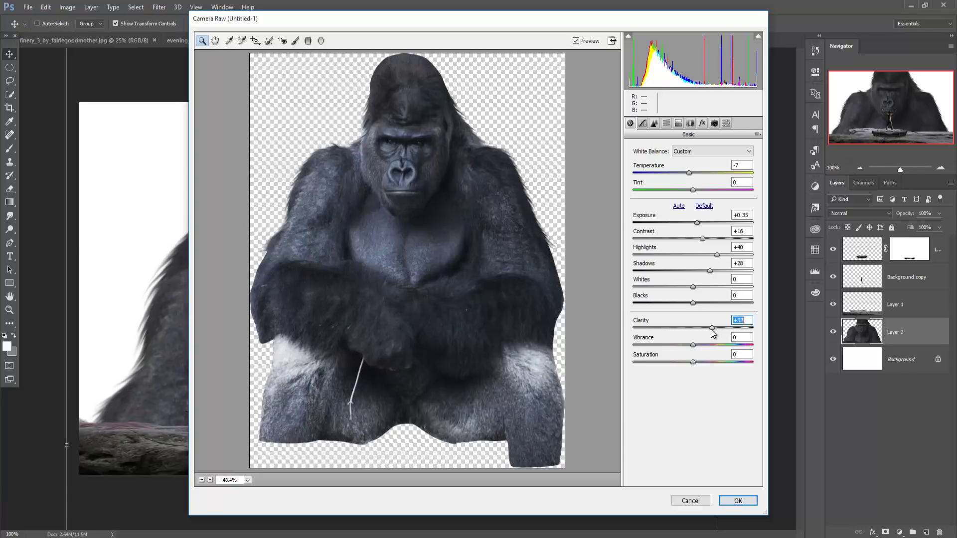
pyautogui.moveTo(693, 303); pyautogui.dragTo(715, 304)
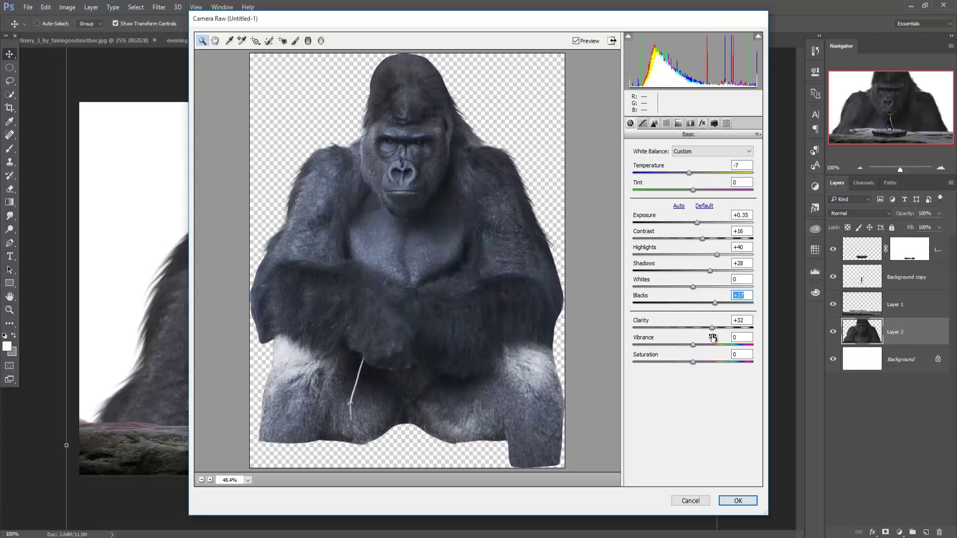
pyautogui.moveTo(713, 328); pyautogui.dragTo(721, 328)
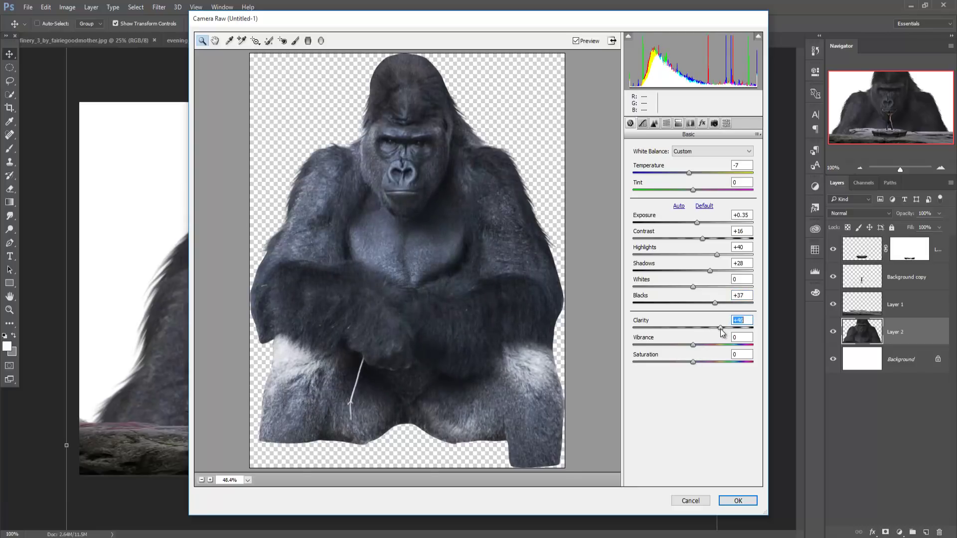
pyautogui.moveTo(694, 345); pyautogui.dragTo(705, 344)
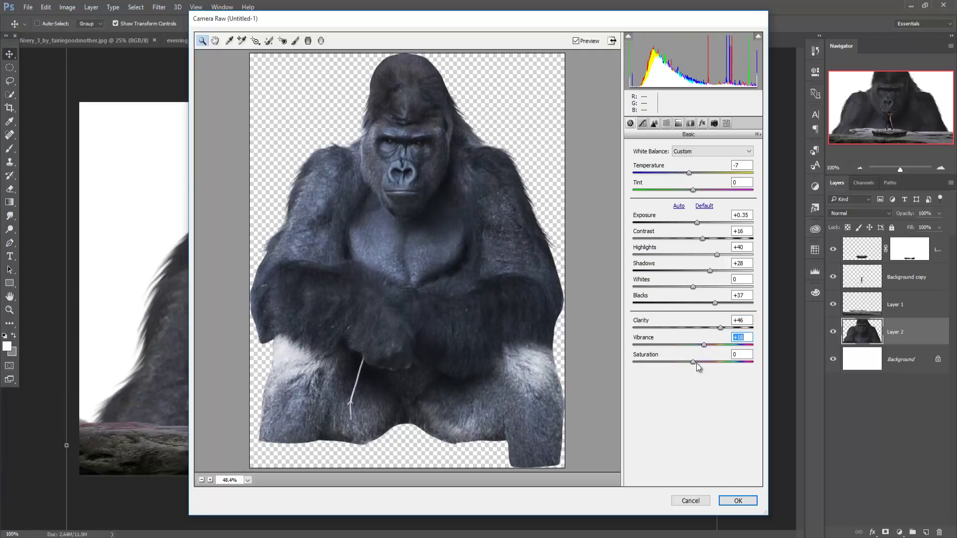
pyautogui.click(728, 503)
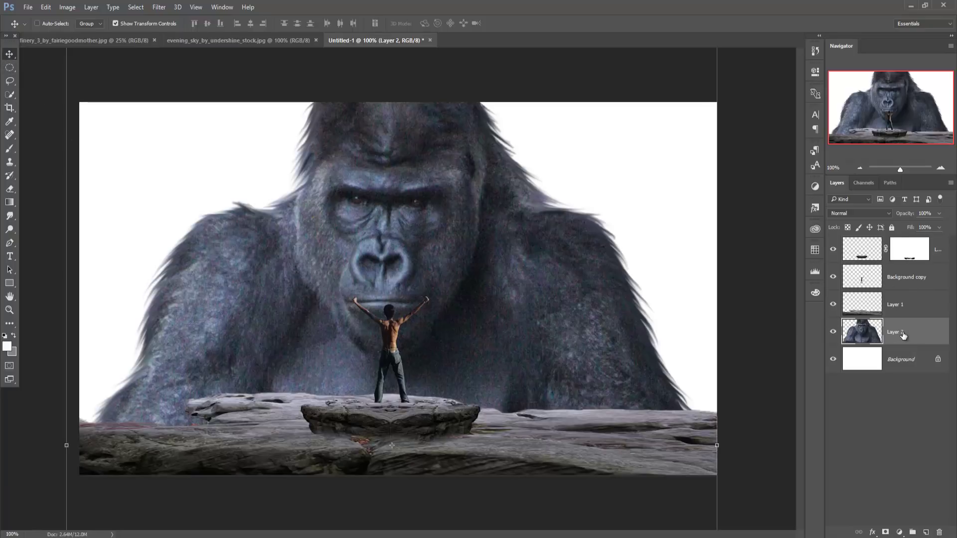
# Copy the evening_sky image into Untitled-1 as Layer 3, placed beneath the gorilla layer
pyautogui.click(231, 41)
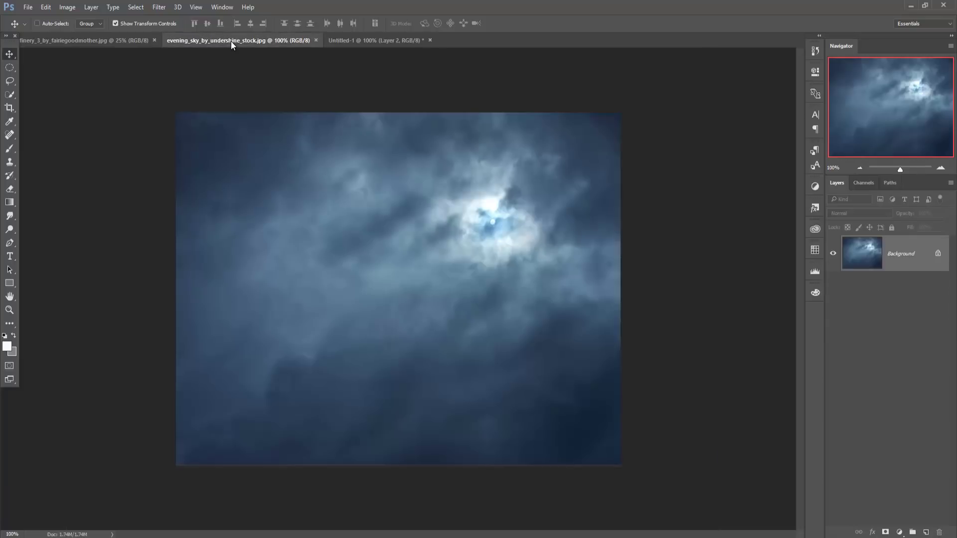
pyautogui.moveTo(236, 50); pyautogui.dragTo(638, 155)
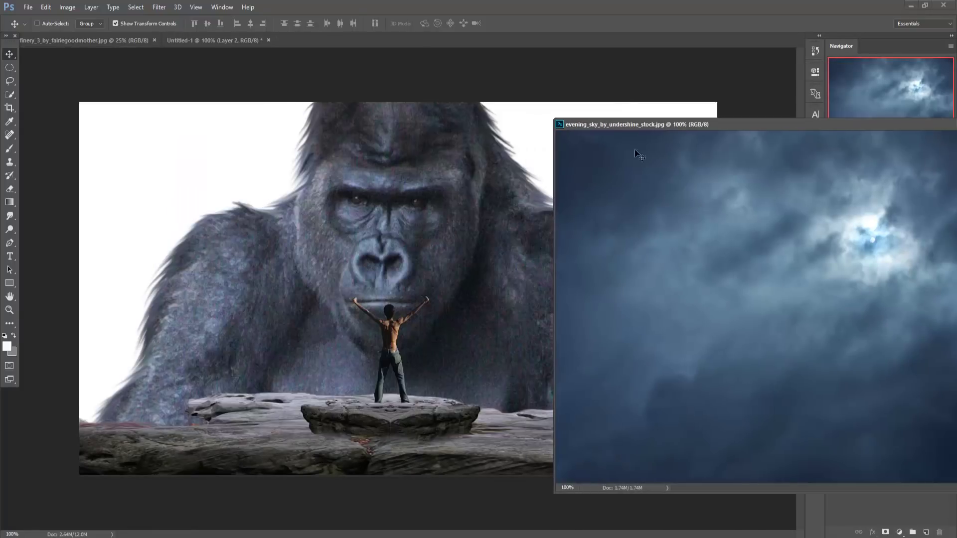
pyautogui.moveTo(681, 205); pyautogui.dragTo(357, 174)
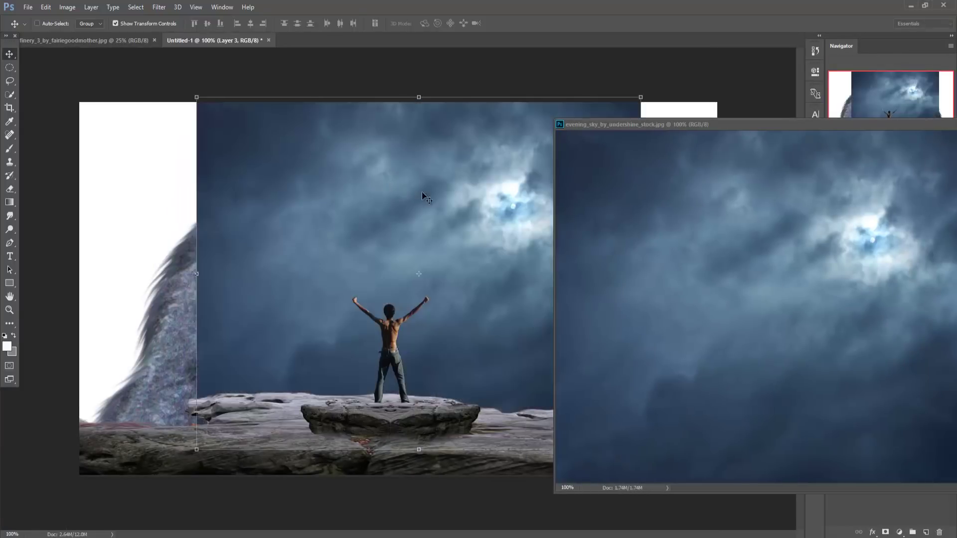
pyautogui.moveTo(891, 126); pyautogui.dragTo(589, 174)
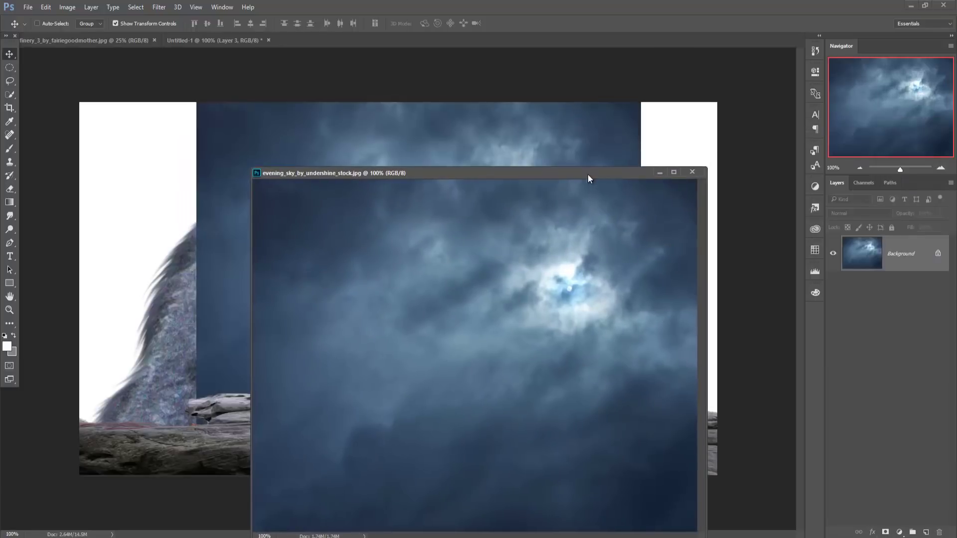
pyautogui.click(659, 172)
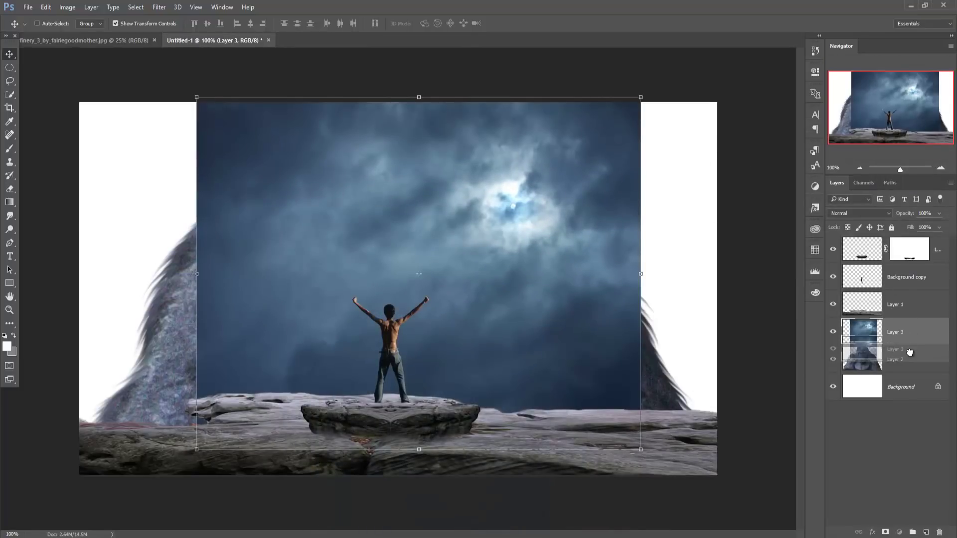
pyautogui.moveTo(907, 332); pyautogui.dragTo(910, 372)
# Scale the sky to about 165% width over the canvas, moon at upper right, and commit
pyautogui.moveTo(546, 220); pyautogui.dragTo(429, 225)
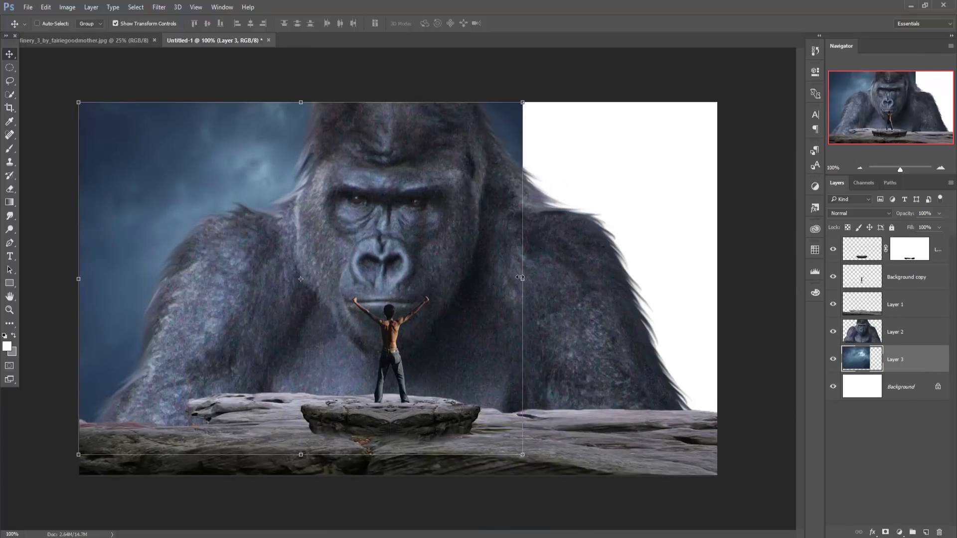
pyautogui.moveTo(523, 279); pyautogui.dragTo(715, 279)
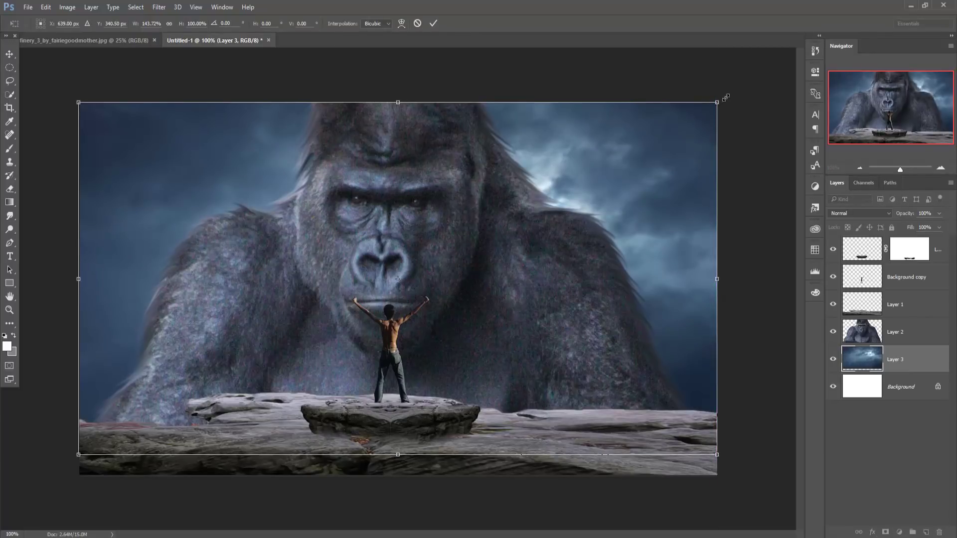
pyautogui.moveTo(725, 97); pyautogui.dragTo(788, 26)
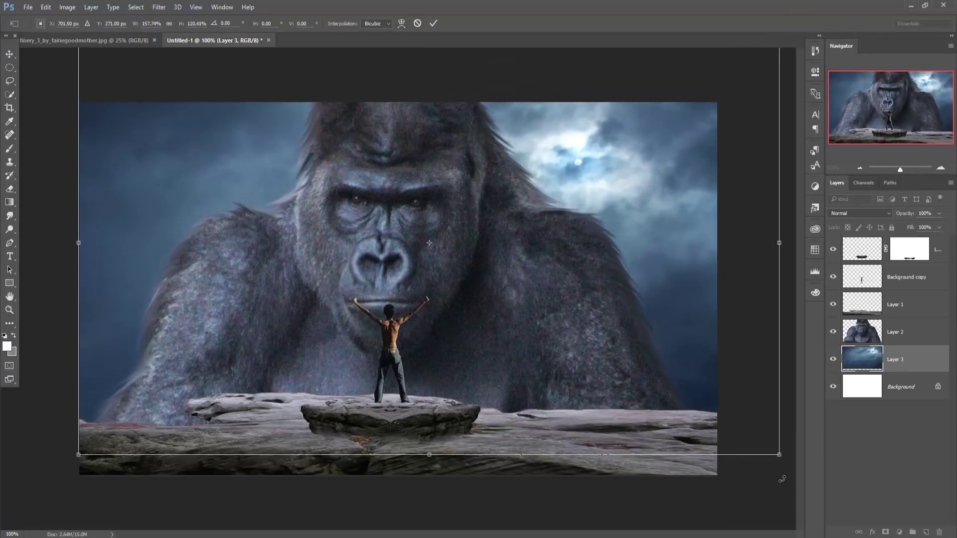
pyautogui.moveTo(780, 455); pyautogui.dragTo(783, 493)
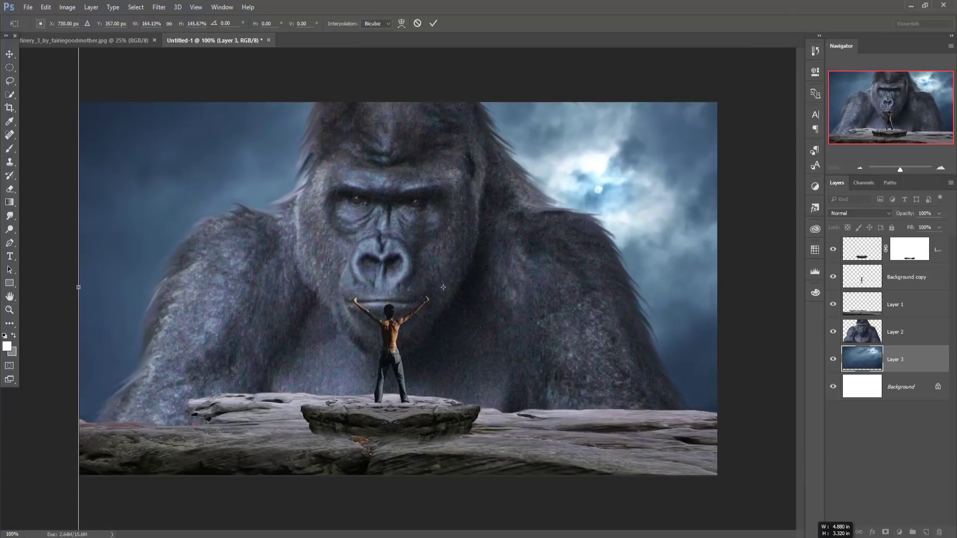
pyautogui.moveTo(647, 331); pyautogui.dragTo(598, 340)
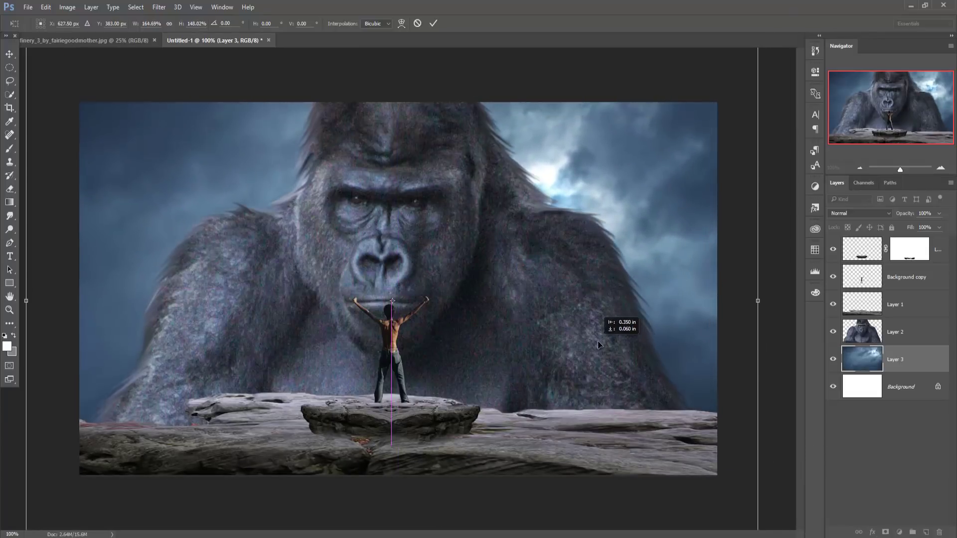
pyautogui.moveTo(700, 247); pyautogui.dragTo(675, 221)
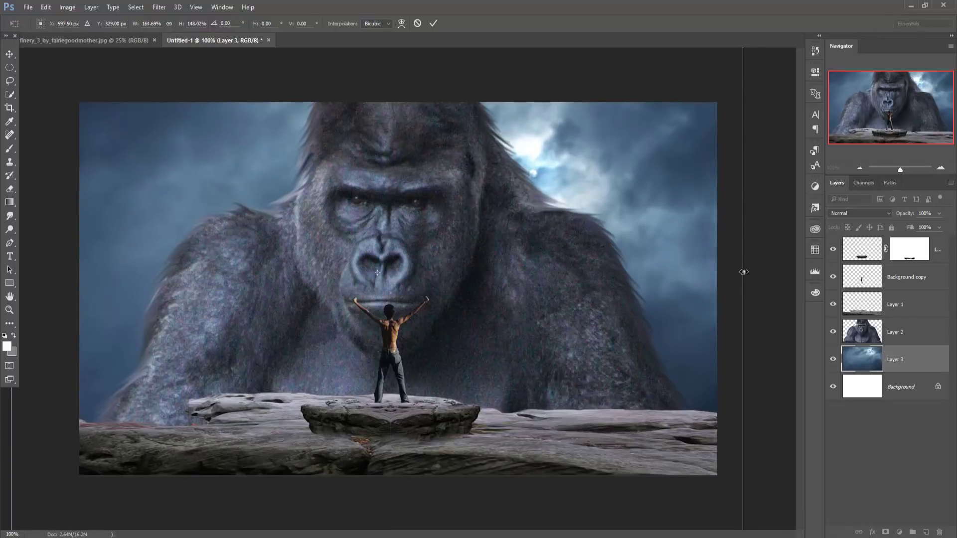
pyautogui.moveTo(744, 272); pyautogui.dragTo(744, 271)
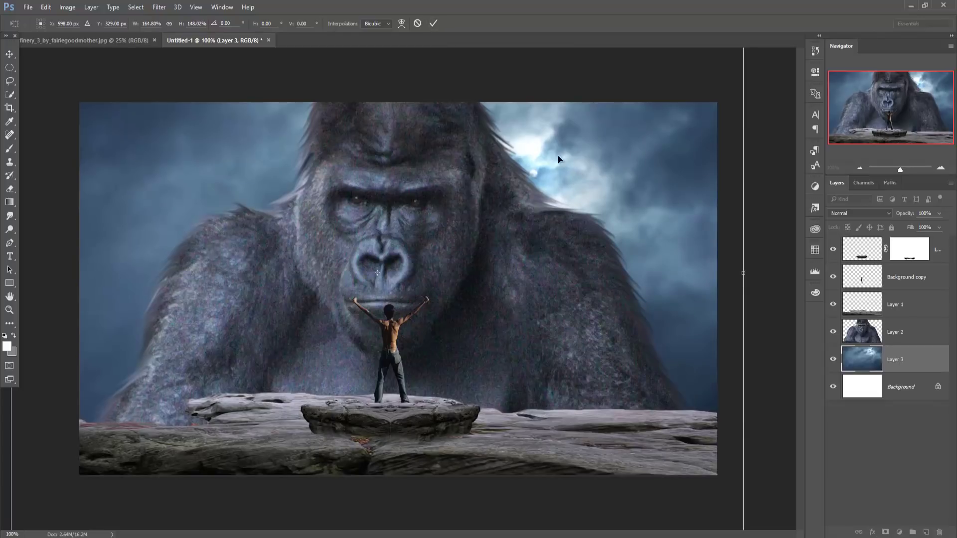
pyautogui.click(433, 23)
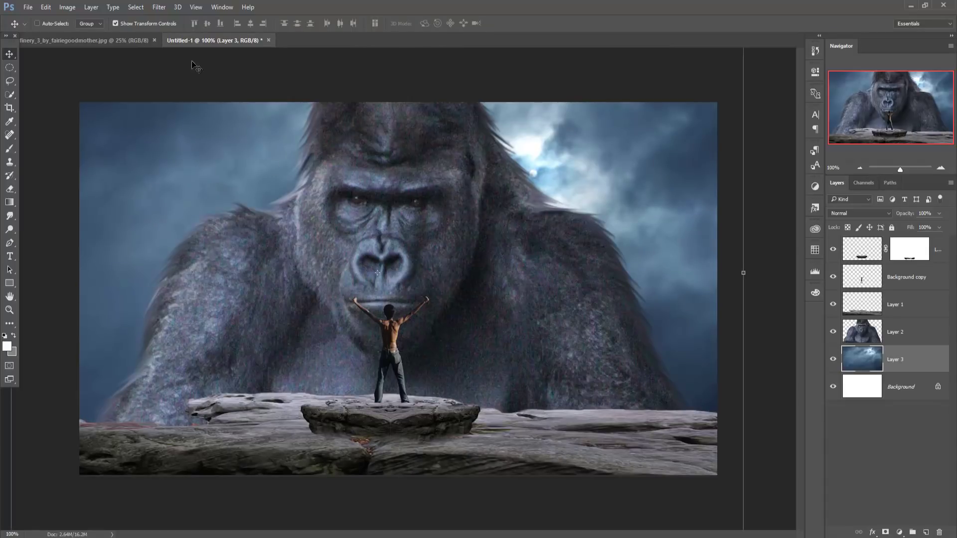
# Switch to the refinery photo with the Pen tool, zoomed to 100% on the smoking chimney
pyautogui.click(126, 41)
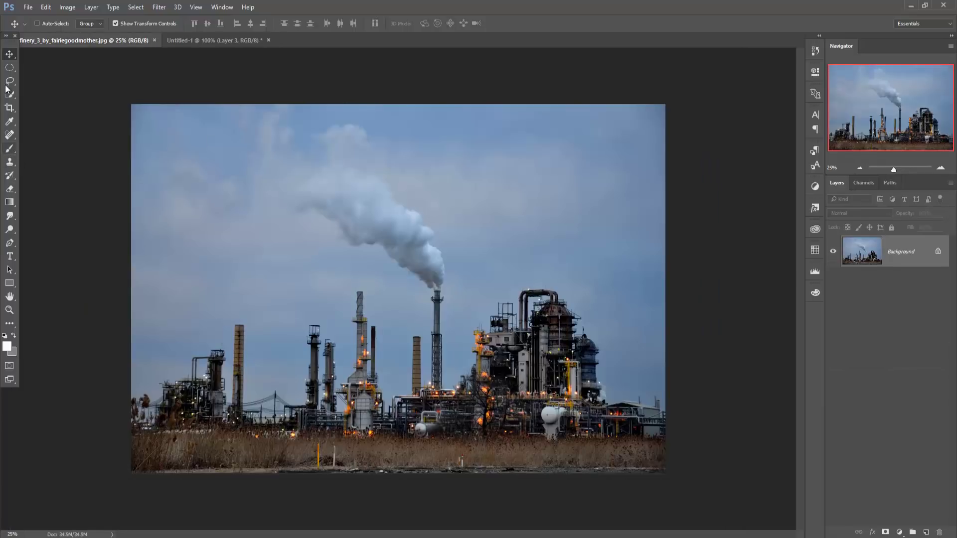
pyautogui.click(10, 243)
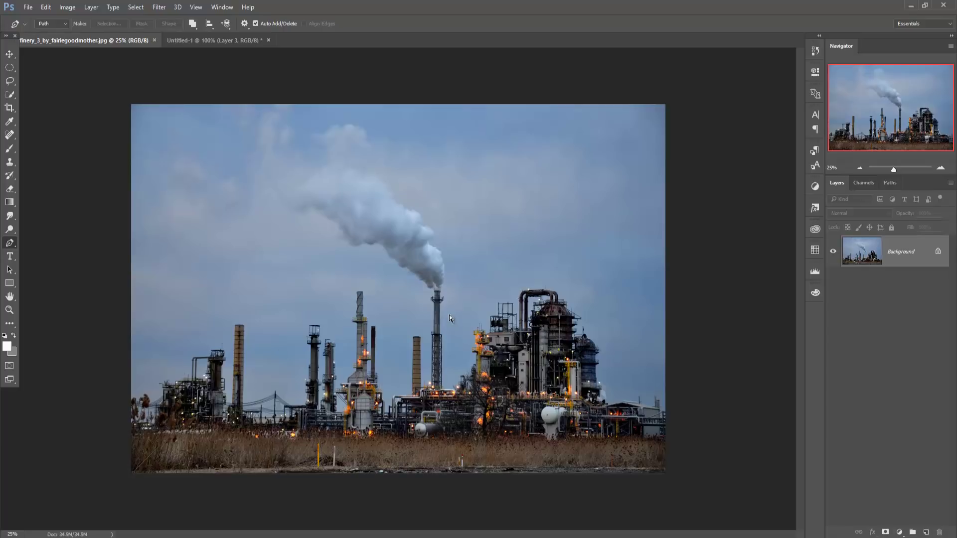
pyautogui.hotkey('ctrl', '1')
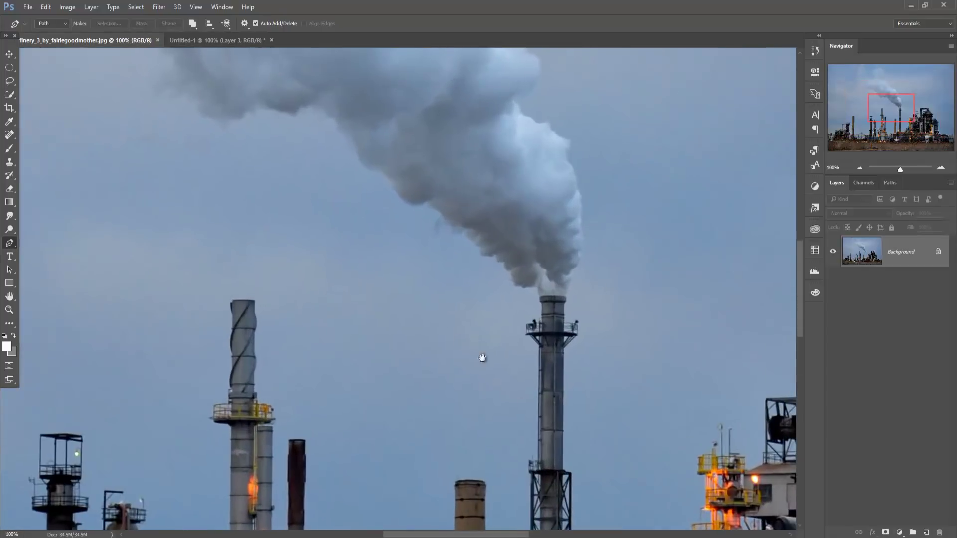
pyautogui.moveTo(482, 358); pyautogui.dragTo(415, 297)
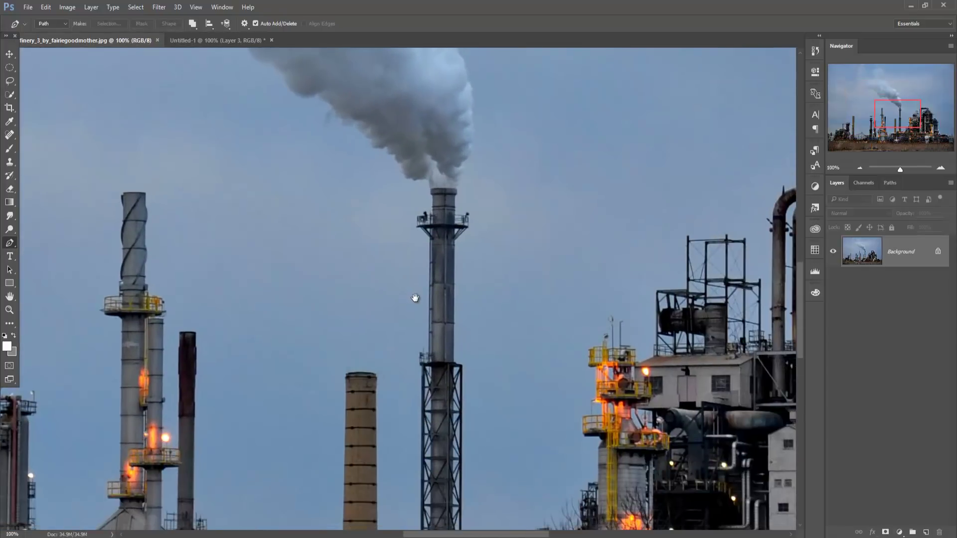
# Trace a path from the chimney up along the smoke plume's lower and left edges
pyautogui.click(430, 362)
pyautogui.click(433, 196)
pyautogui.click(431, 190)
pyautogui.click(431, 183)
pyautogui.click(425, 180)
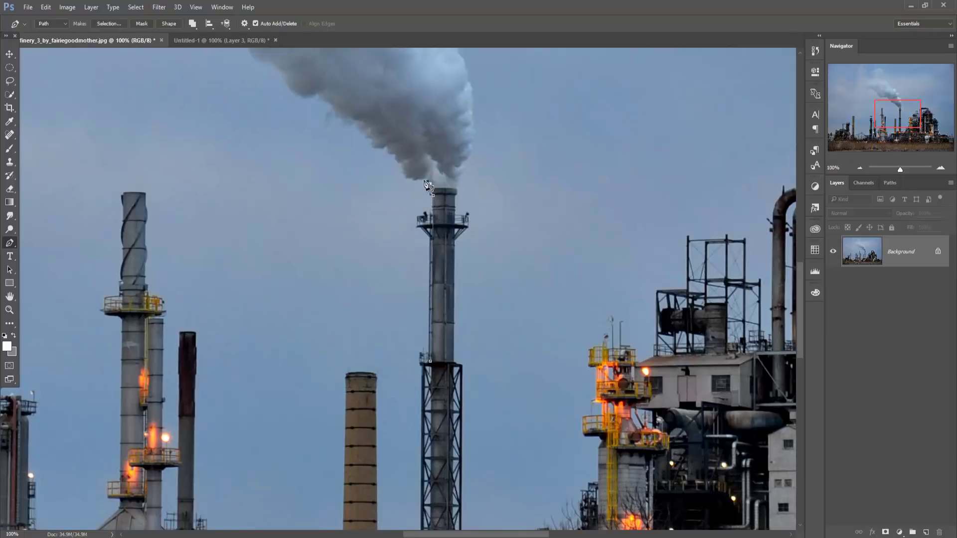
pyautogui.click(342, 122)
pyautogui.click(285, 90)
pyautogui.moveTo(267, 64); pyautogui.dragTo(442, 273)
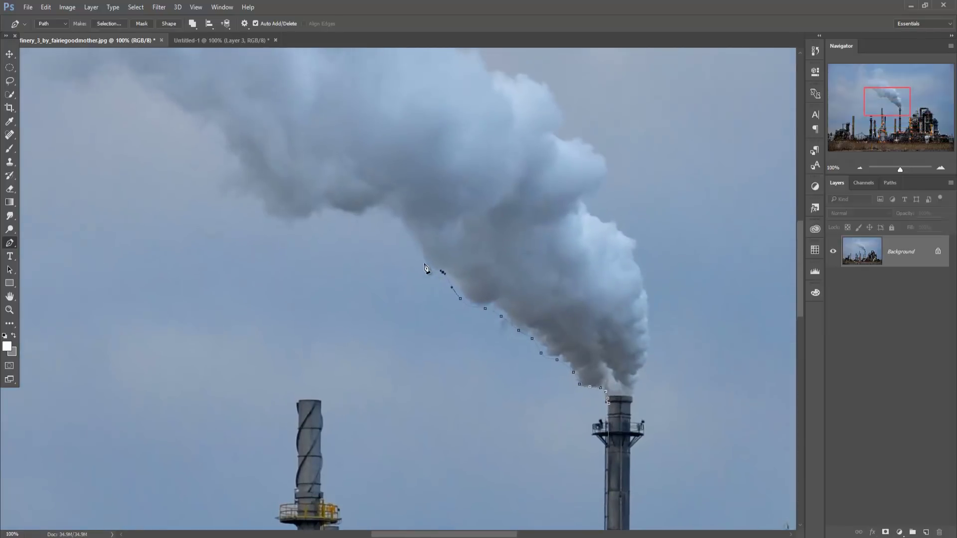
pyautogui.click(375, 214)
pyautogui.click(291, 222)
pyautogui.click(220, 160)
pyautogui.moveTo(208, 138); pyautogui.dragTo(428, 338)
pyautogui.click(246, 288)
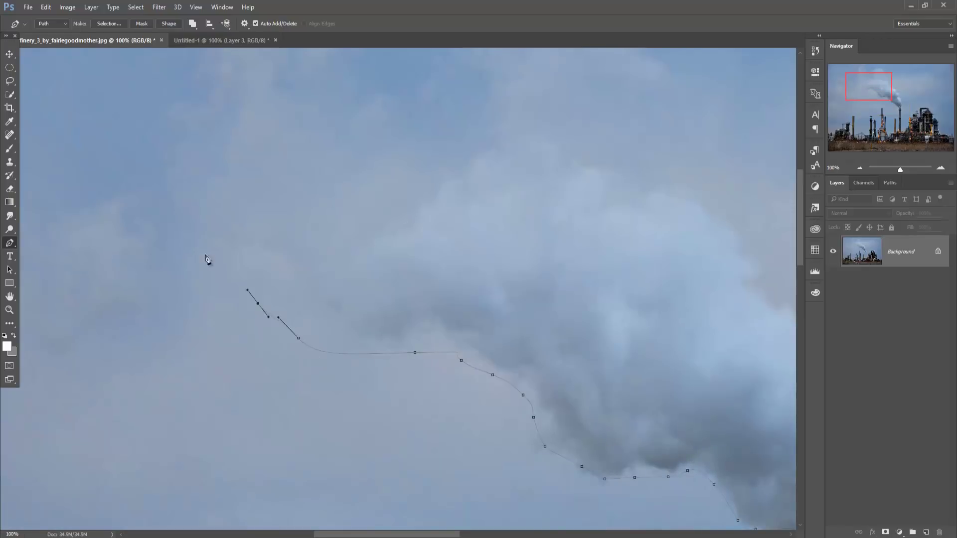
pyautogui.click(160, 181)
pyautogui.moveTo(198, 207); pyautogui.dragTo(240, 406)
pyautogui.click(277, 299)
pyautogui.moveTo(373, 271); pyautogui.dragTo(404, 270)
# Continue the path around the plume's right side back down the chimney and close it
pyautogui.click(518, 203)
pyautogui.moveTo(591, 167); pyautogui.dragTo(618, 167)
pyautogui.click(726, 224)
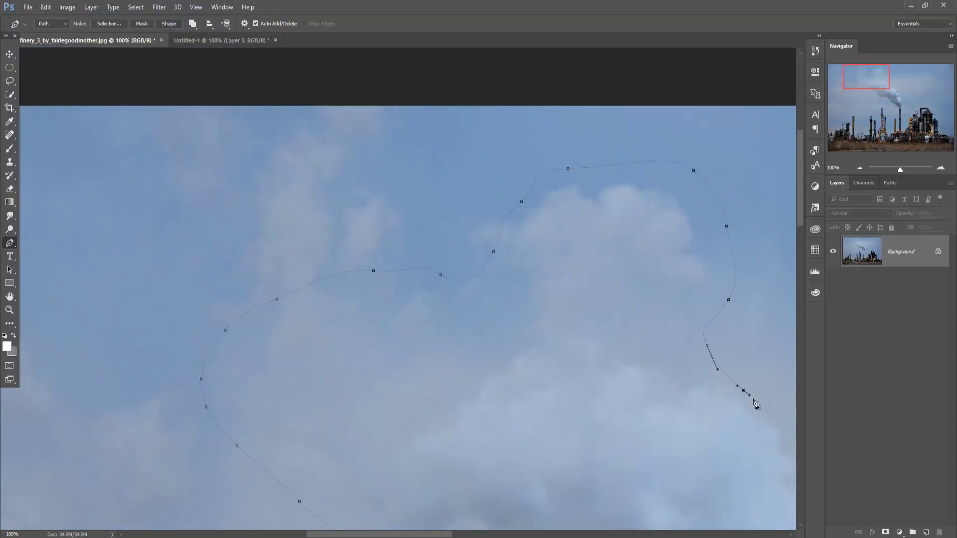
pyautogui.moveTo(748, 395); pyautogui.dragTo(431, 216)
pyautogui.click(547, 329)
pyautogui.moveTo(601, 385)
pyautogui.mouseDown()
pyautogui.moveTo(601, 394)
pyautogui.moveTo(499, 176)
pyautogui.mouseUp()
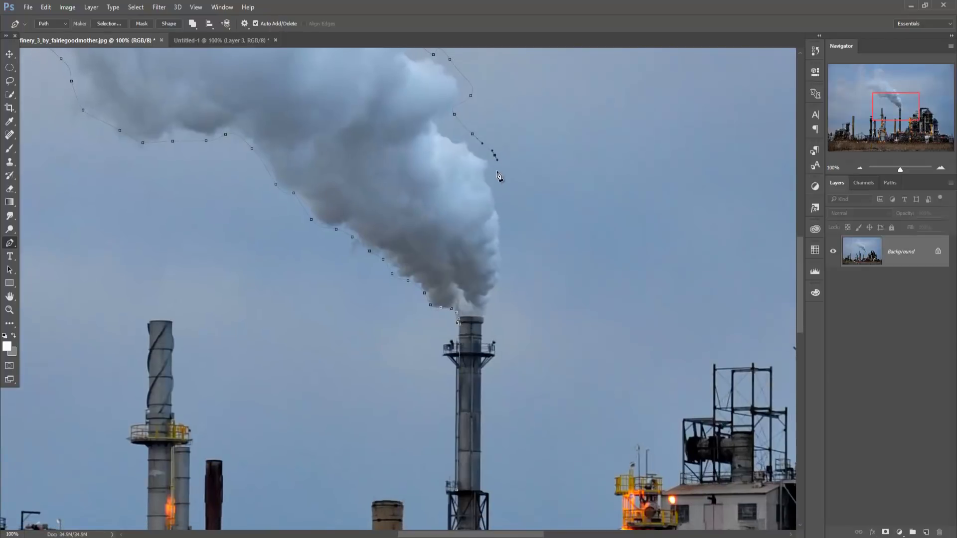
pyautogui.click(501, 248)
pyautogui.click(502, 259)
pyautogui.click(497, 279)
pyautogui.click(489, 301)
pyautogui.click(480, 319)
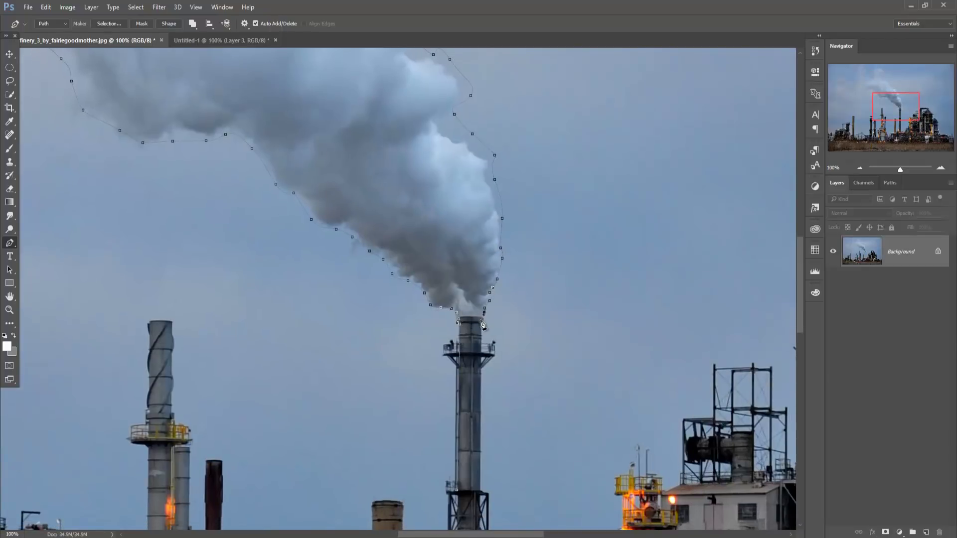
pyautogui.click(480, 490)
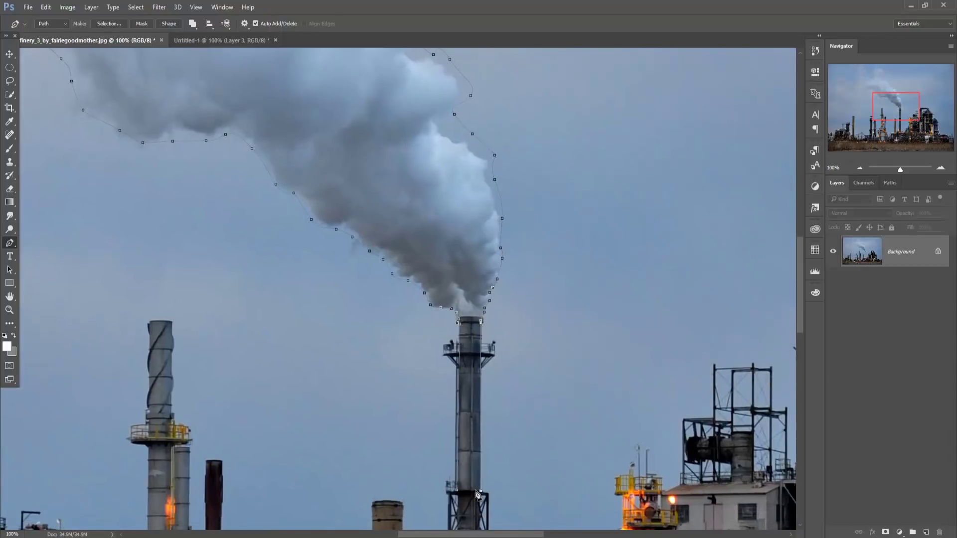
# Convert the closed path into a selection with Feather 0
pyautogui.rightClick(399, 197)
pyautogui.click(449, 243)
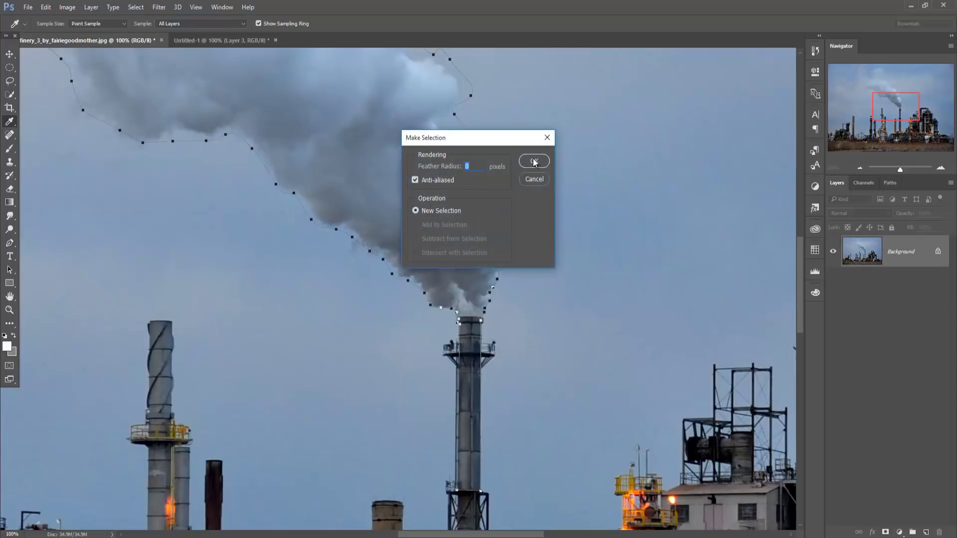
pyautogui.click(534, 162)
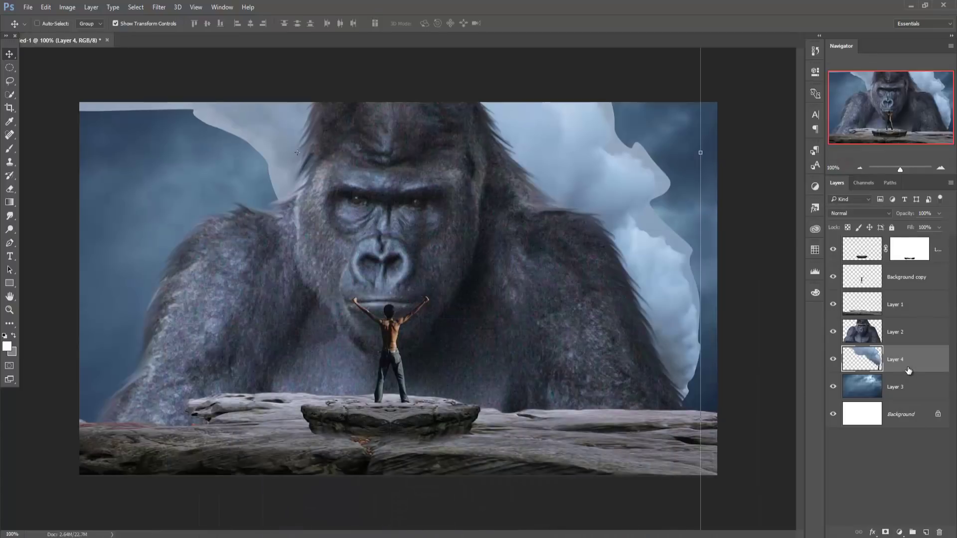
# Stack Layer 4 above the gorilla, scale the smoke to about 10%, and set it above the man's hands
pyautogui.moveTo(908, 357); pyautogui.dragTo(908, 274)
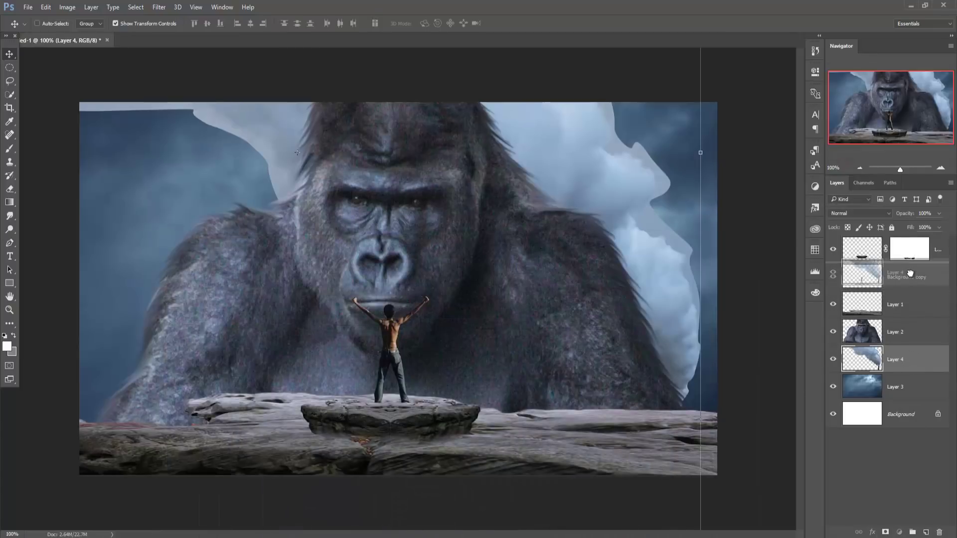
pyautogui.moveTo(908, 274); pyautogui.dragTo(908, 292)
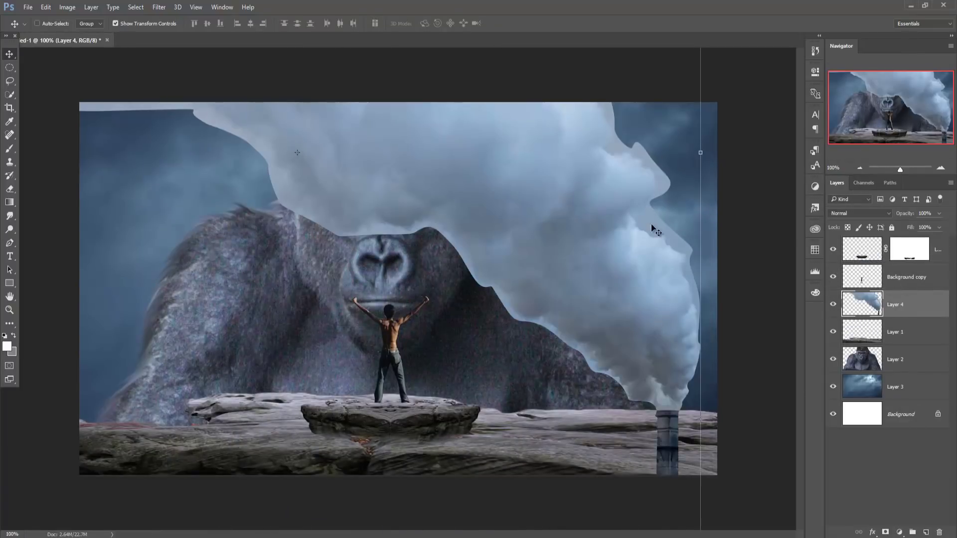
pyautogui.moveTo(481, 177)
pyautogui.mouseDown()
pyautogui.moveTo(587, 277)
pyautogui.moveTo(589, 291)
pyautogui.mouseUp()
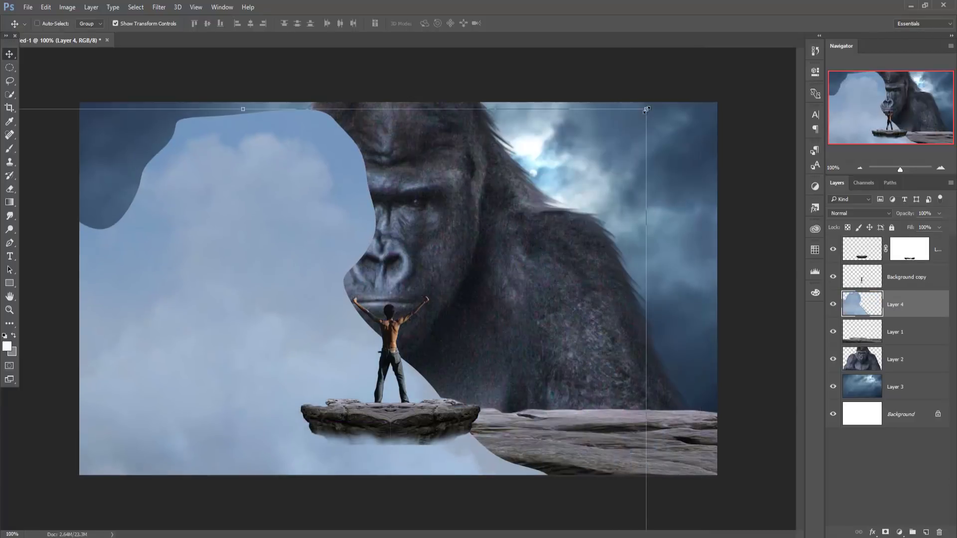
pyautogui.moveTo(646, 109)
pyautogui.mouseDown()
pyautogui.moveTo(375, 400)
pyautogui.moveTo(488, 174)
pyautogui.moveTo(466, 241)
pyautogui.mouseUp()
pyautogui.moveTo(507, 118); pyautogui.dragTo(454, 224)
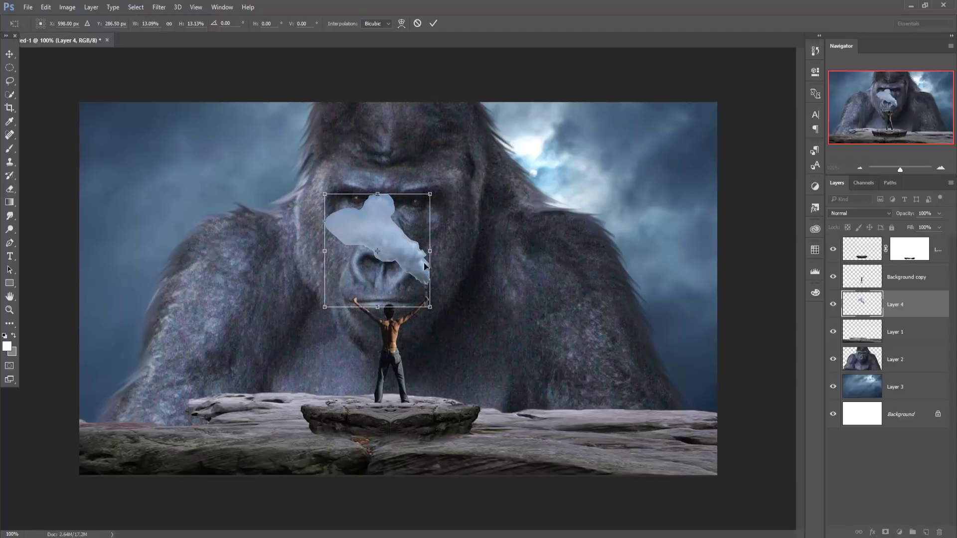
pyautogui.moveTo(417, 263); pyautogui.dragTo(420, 271)
pyautogui.moveTo(429, 195); pyautogui.dragTo(423, 210)
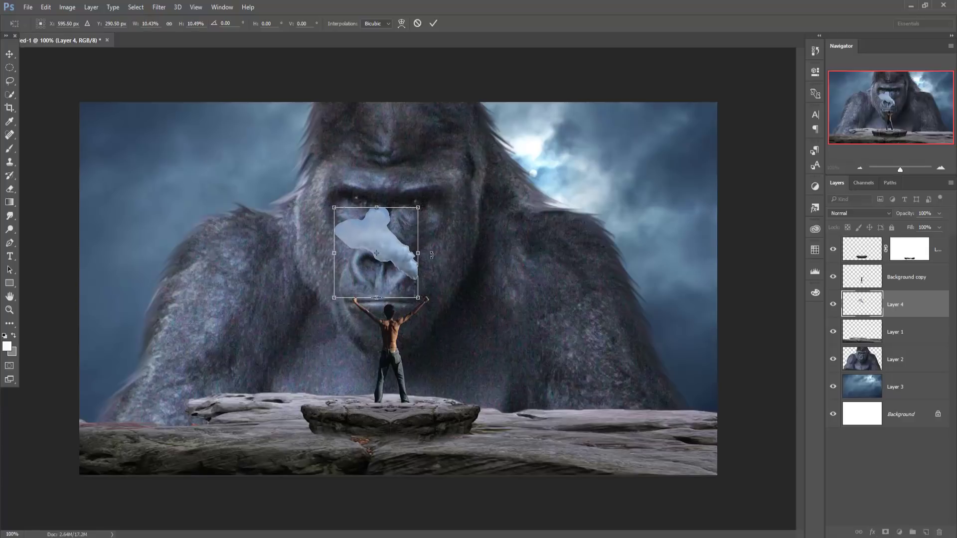
pyautogui.moveTo(413, 272); pyautogui.dragTo(419, 280)
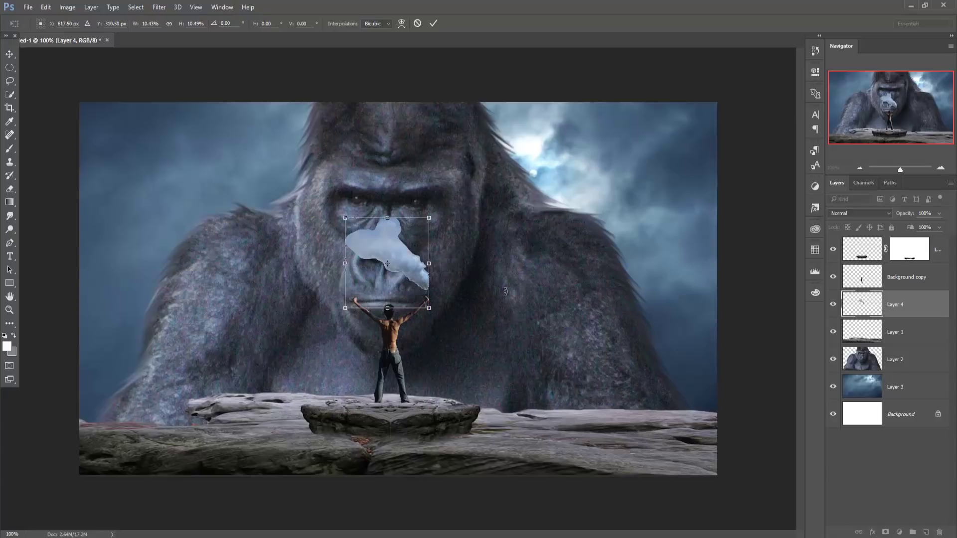
pyautogui.click(432, 24)
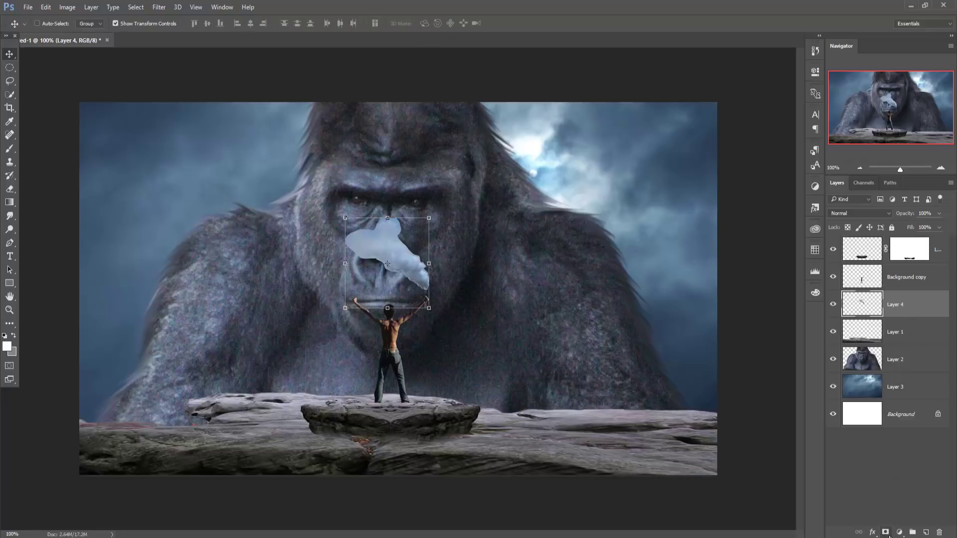
# Add a layer mask to Layer 4 and ready a smaller soft brush, zoomed in on the smoke
pyautogui.click(884, 532)
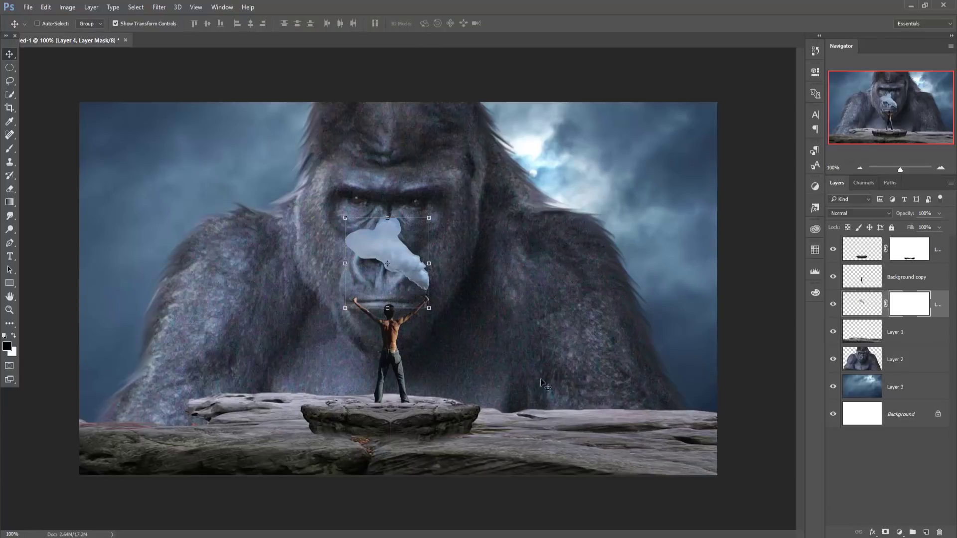
pyautogui.click(10, 148)
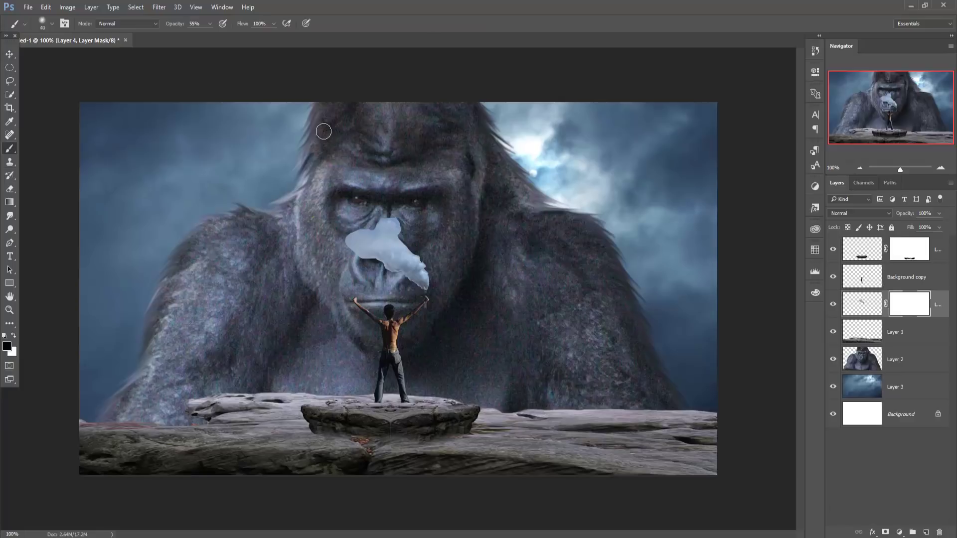
pyautogui.scroll(2, 324, 132)
pyautogui.scroll(1, 325, 130)
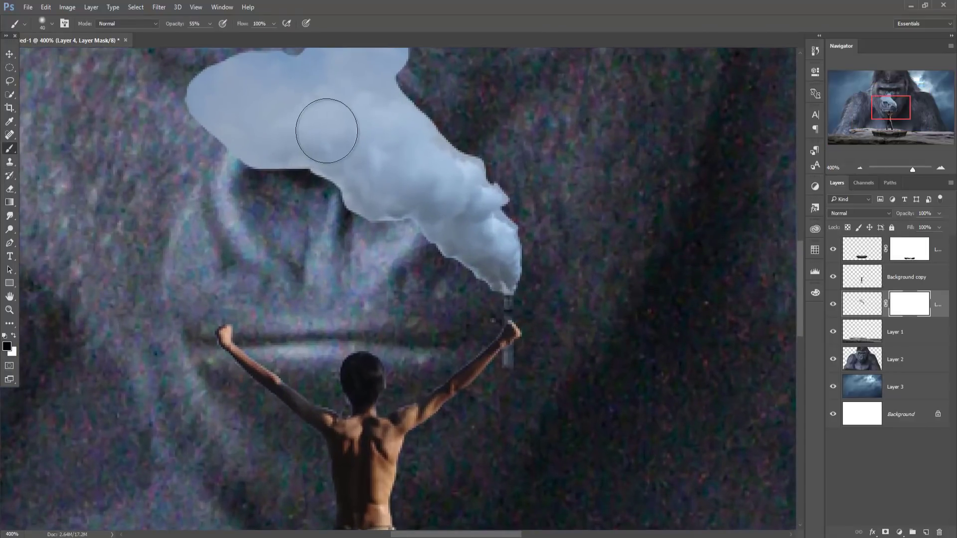
pyautogui.moveTo(325, 128); pyautogui.dragTo(319, 325)
pyautogui.press('[')
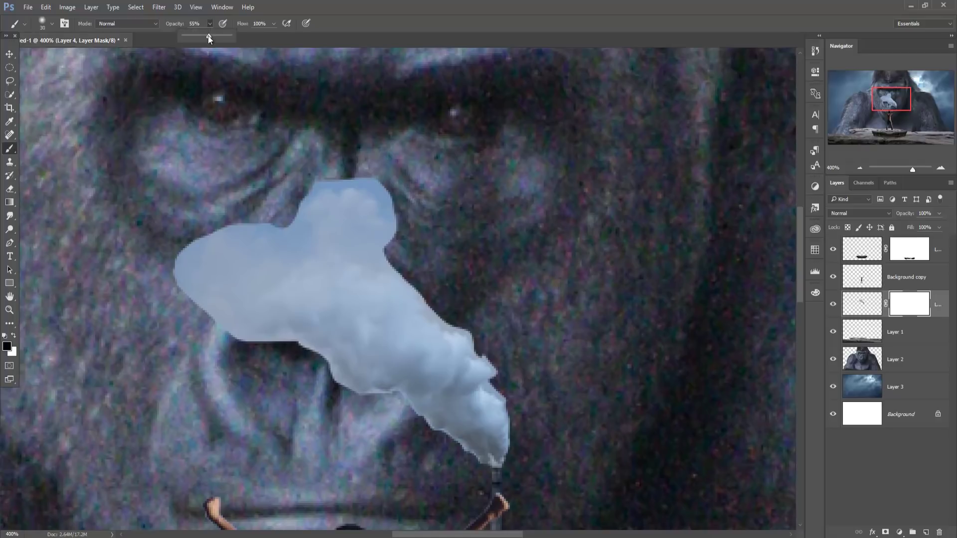
pyautogui.press('[')
pyautogui.press('[')
pyautogui.press('[')
# Paint on the mask to soften the smoke's hard edges and reveal the nostril, then zoom out
pyautogui.moveTo(351, 177); pyautogui.dragTo(376, 181)
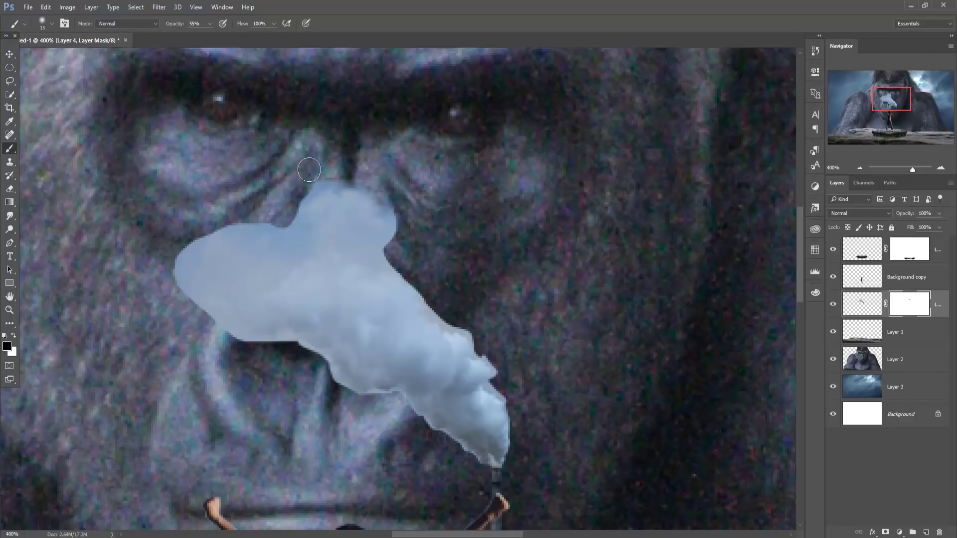
pyautogui.moveTo(377, 181)
pyautogui.mouseDown()
pyautogui.moveTo(315, 177)
pyautogui.moveTo(396, 262)
pyautogui.moveTo(410, 259)
pyautogui.moveTo(391, 256)
pyautogui.moveTo(470, 331)
pyautogui.moveTo(513, 399)
pyautogui.mouseUp()
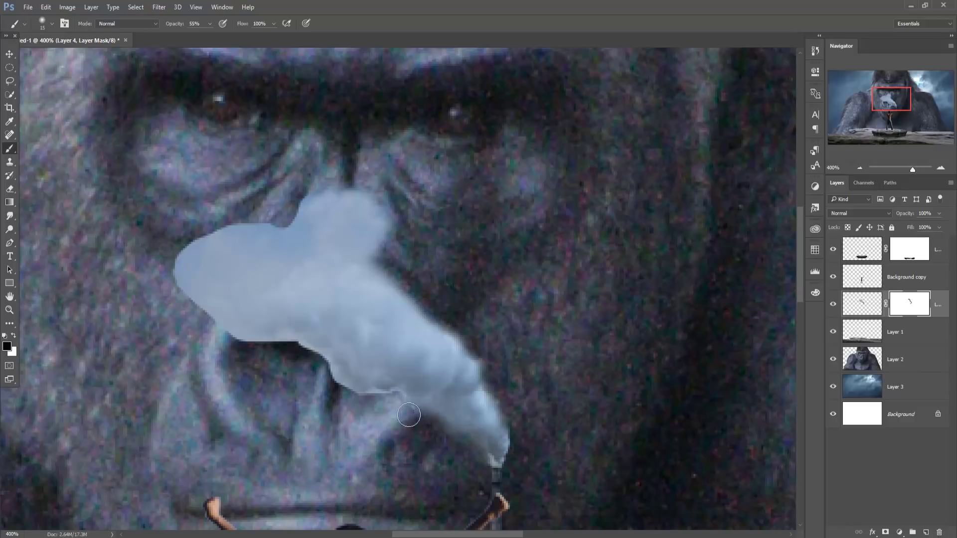
pyautogui.moveTo(400, 410); pyautogui.dragTo(357, 393)
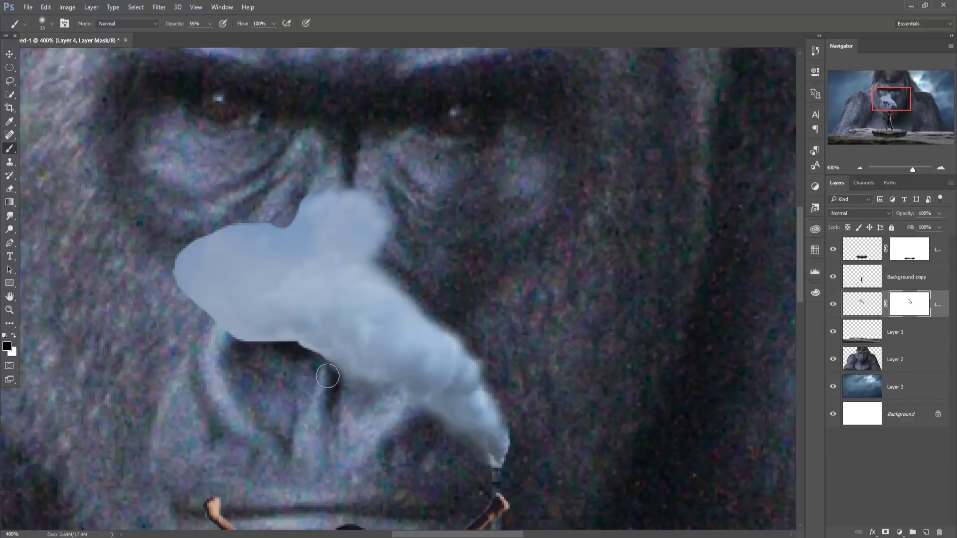
pyautogui.moveTo(317, 355); pyautogui.dragTo(232, 341)
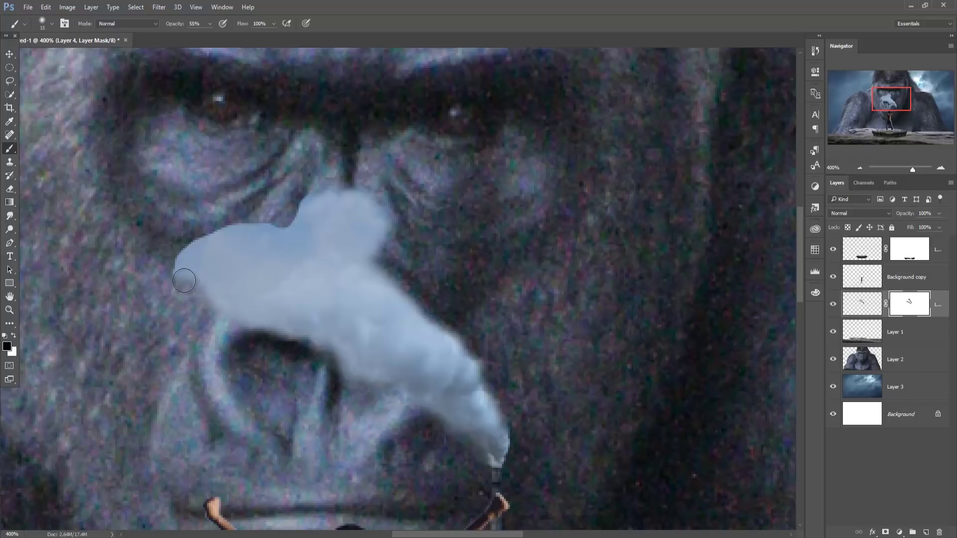
pyautogui.moveTo(188, 298); pyautogui.dragTo(175, 248)
pyautogui.moveTo(258, 227)
pyautogui.mouseDown()
pyautogui.moveTo(293, 235)
pyautogui.moveTo(296, 204)
pyautogui.mouseUp()
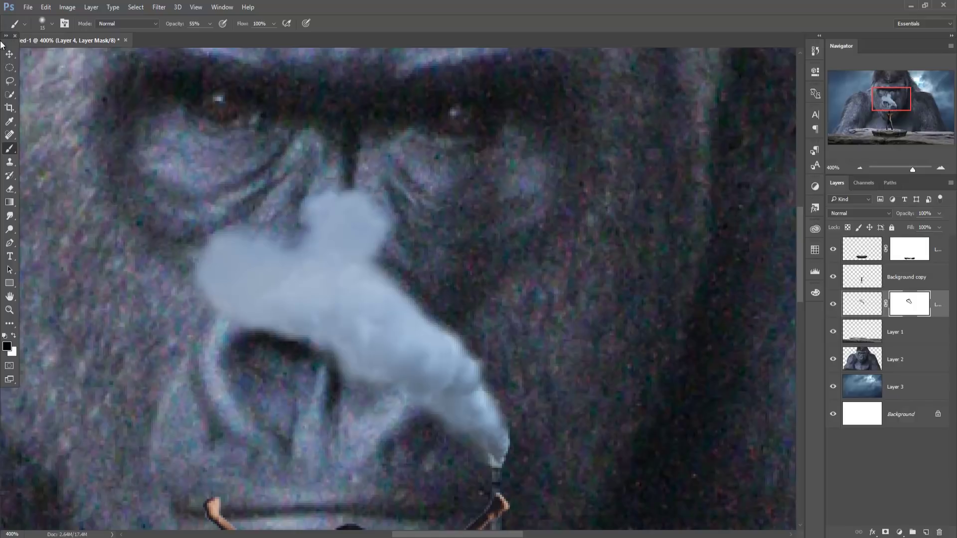
pyautogui.click(10, 54)
pyautogui.hotkey('ctrl', '-')
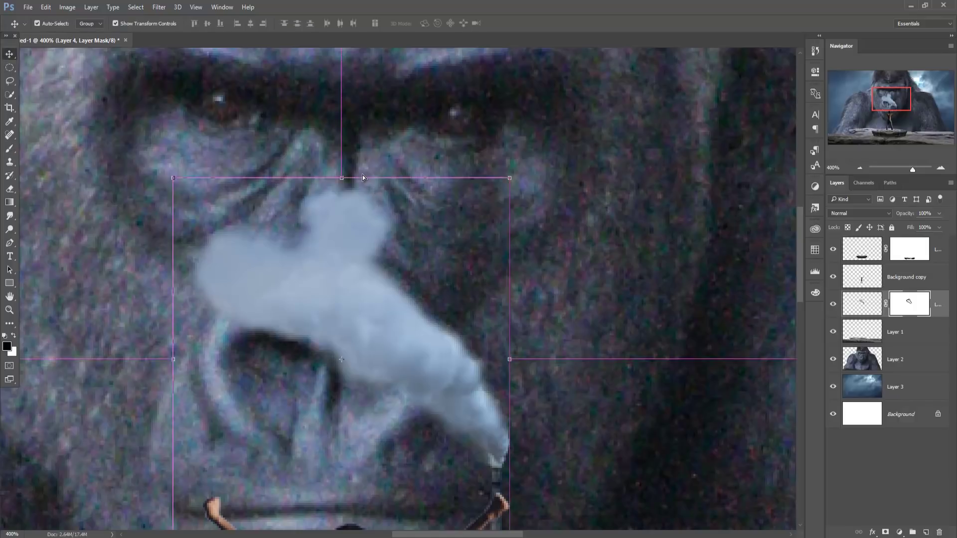
pyautogui.hotkey('ctrl', '-')
pyautogui.hotkey('ctrl', '-')
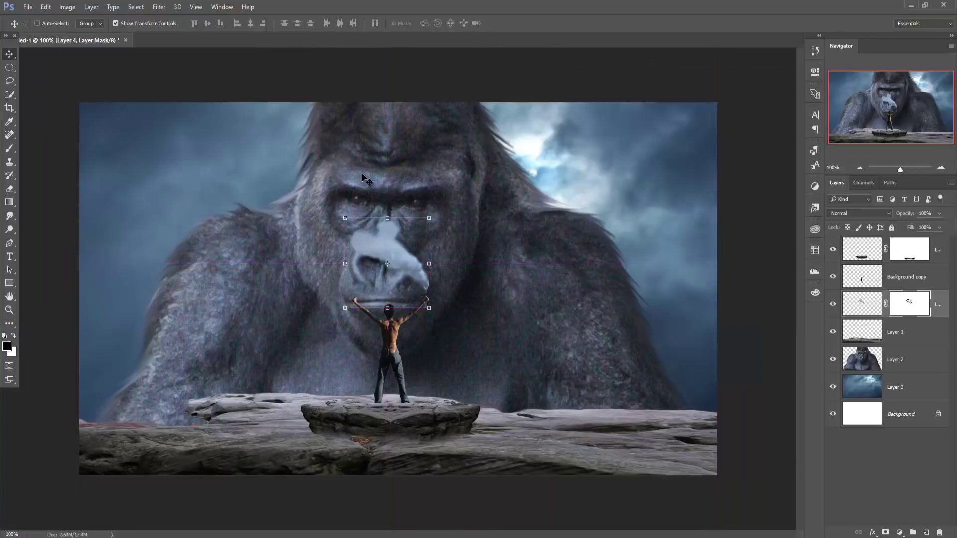
# Drop the smoke photo into the composite as Layer 5, shrunk and tilted over the gorilla's face
pyautogui.moveTo(242, 43)
pyautogui.mouseDown()
pyautogui.moveTo(257, 85)
pyautogui.moveTo(551, 128)
pyautogui.mouseUp()
pyautogui.moveTo(679, 269); pyautogui.dragTo(424, 239)
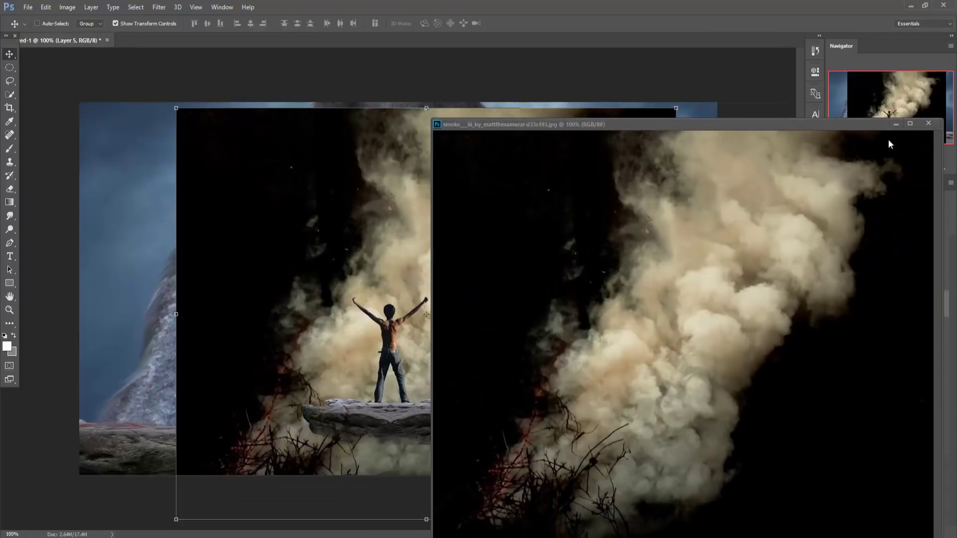
pyautogui.click(895, 124)
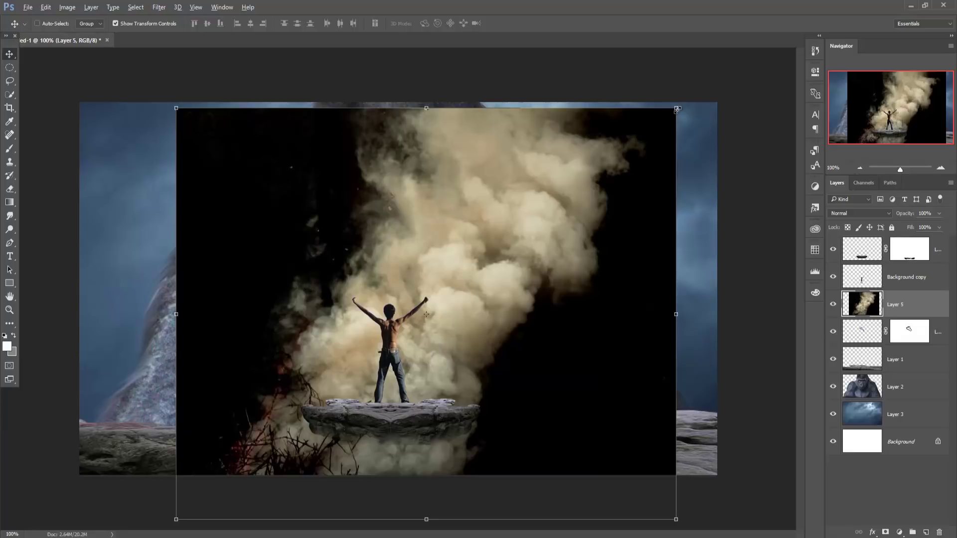
pyautogui.moveTo(676, 109); pyautogui.dragTo(470, 256)
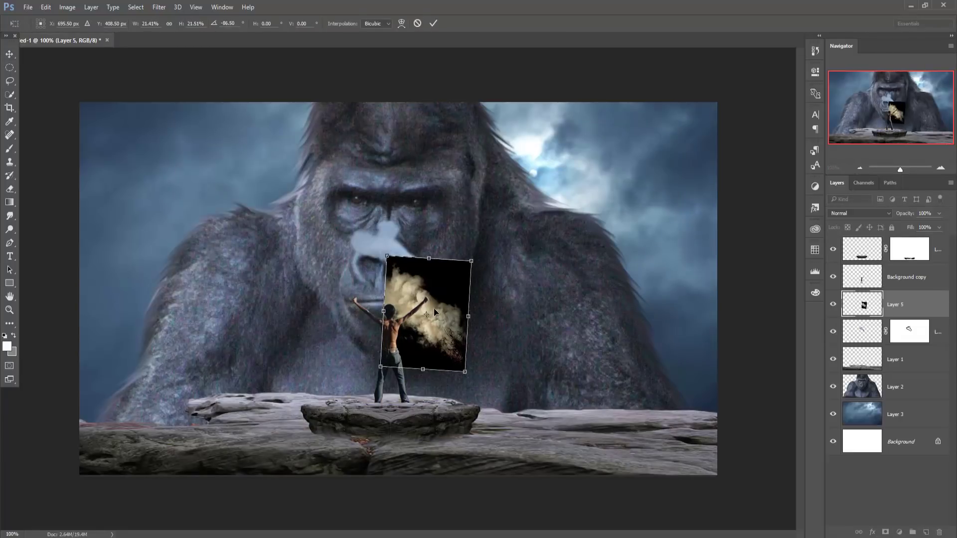
pyautogui.moveTo(437, 314)
pyautogui.mouseDown()
pyautogui.moveTo(351, 202)
pyautogui.moveTo(369, 210)
pyautogui.mouseUp()
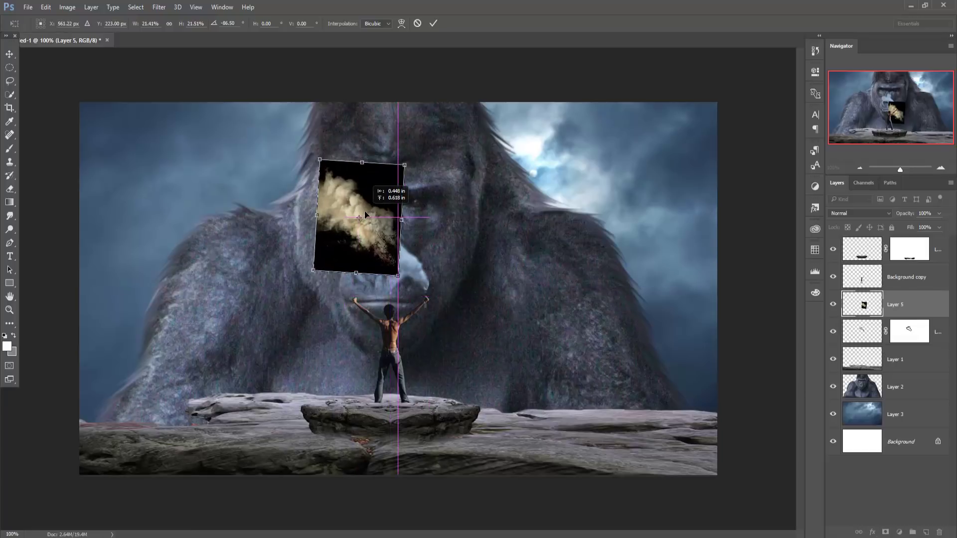
pyautogui.click(433, 24)
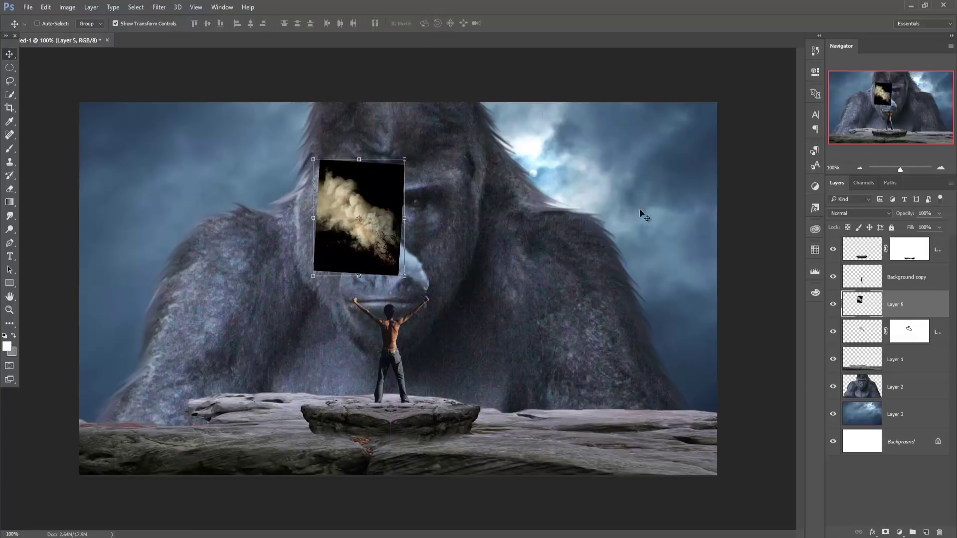
# Move Layer 5 below the masked smoke, set Screen blending, and widen it to 150%
pyautogui.moveTo(905, 314); pyautogui.dragTo(908, 339)
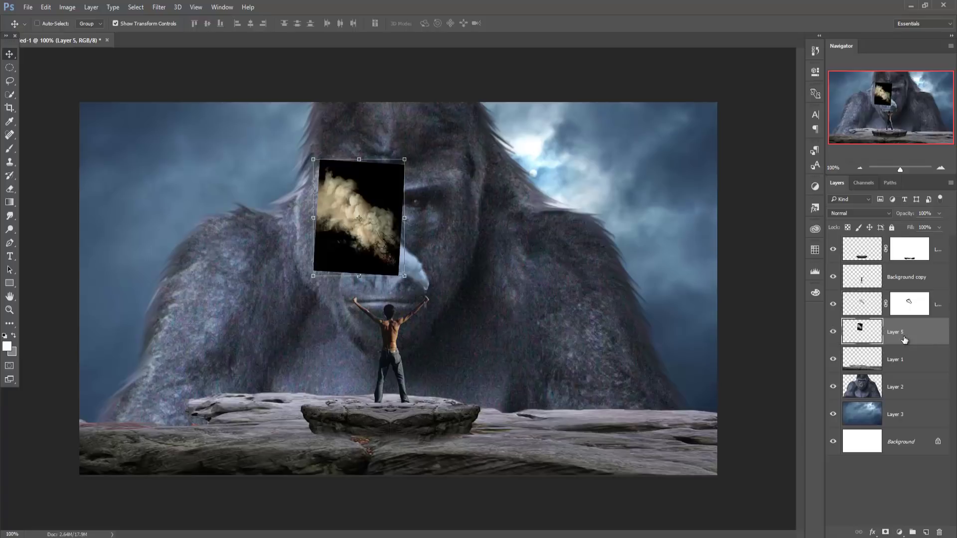
pyautogui.click(886, 214)
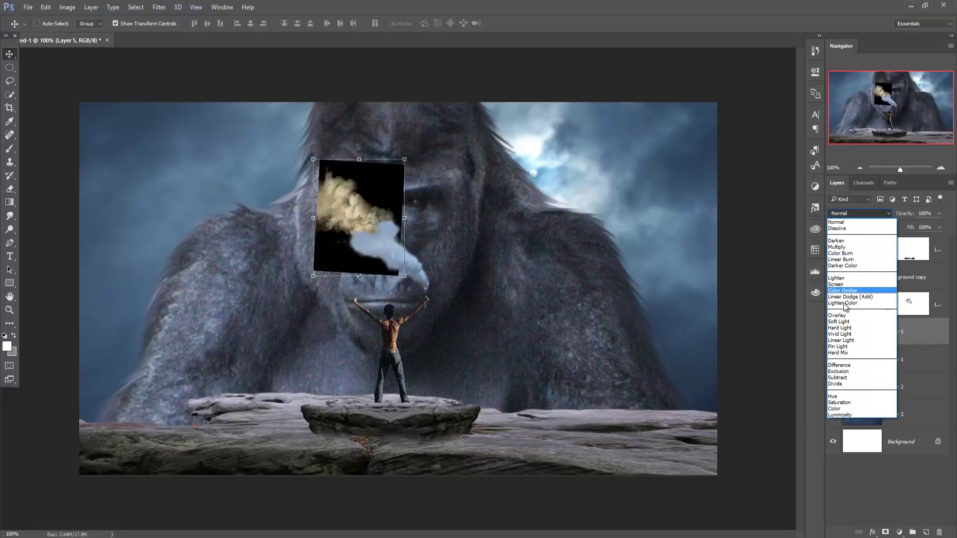
pyautogui.click(843, 284)
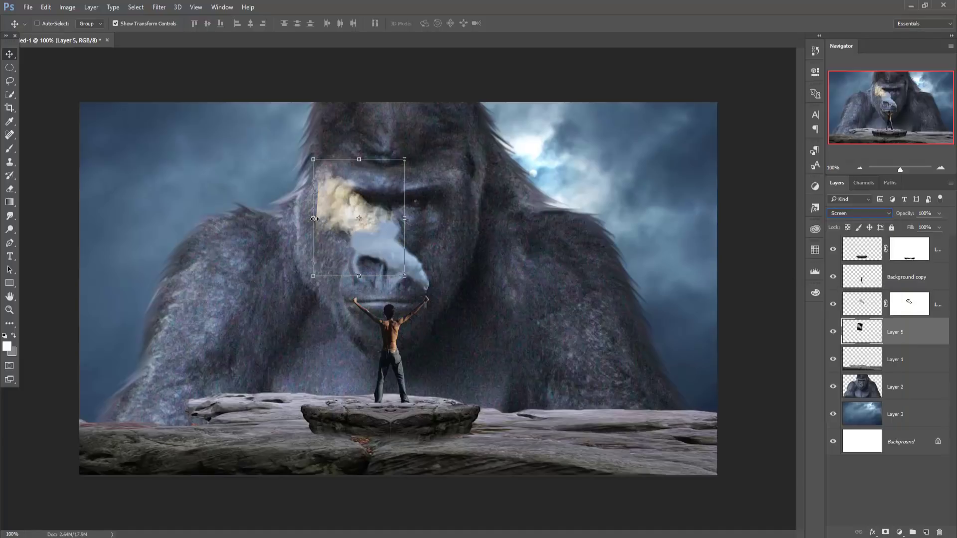
pyautogui.moveTo(315, 219); pyautogui.dragTo(267, 218)
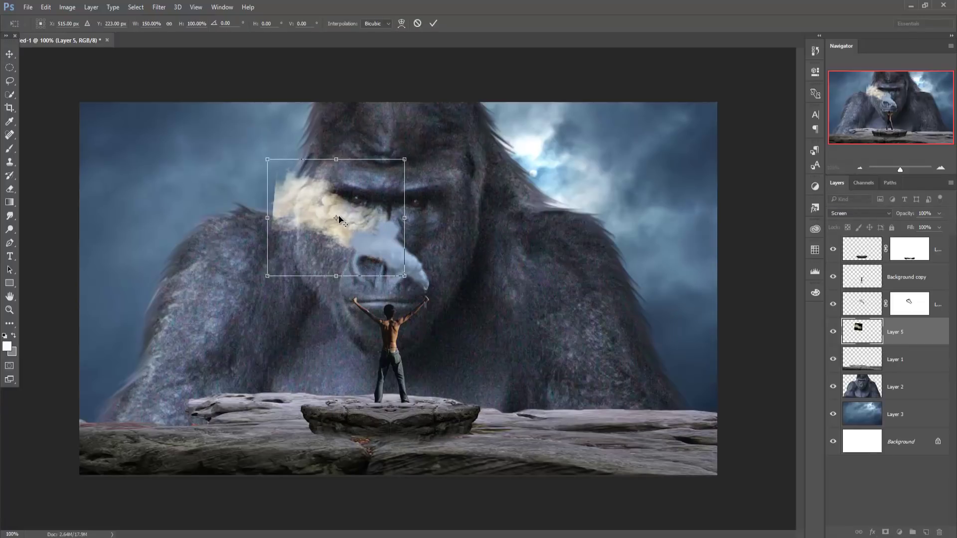
pyautogui.click(431, 25)
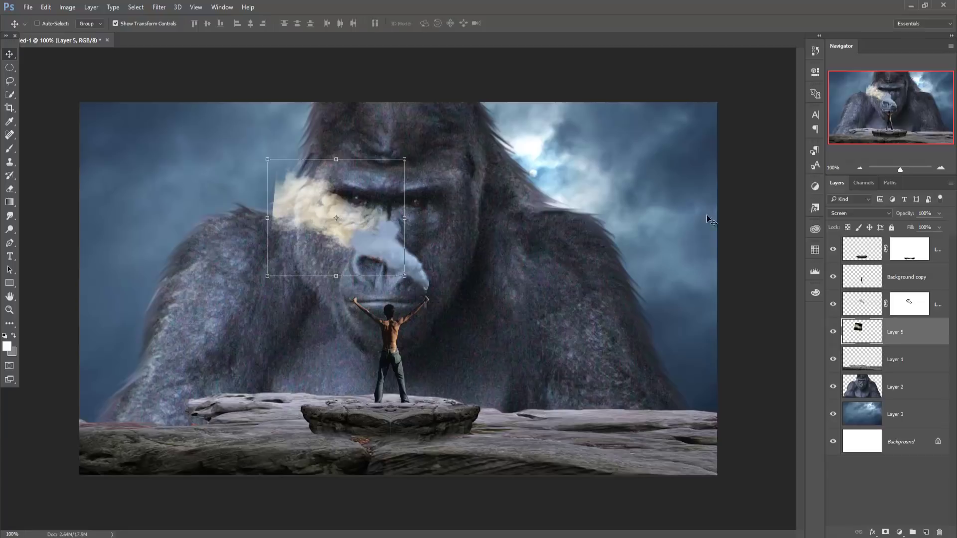
# Mask Layer 5 and paint black with a size-100 brush to fade the smoke edges over cheek and nostrils
pyautogui.click(885, 532)
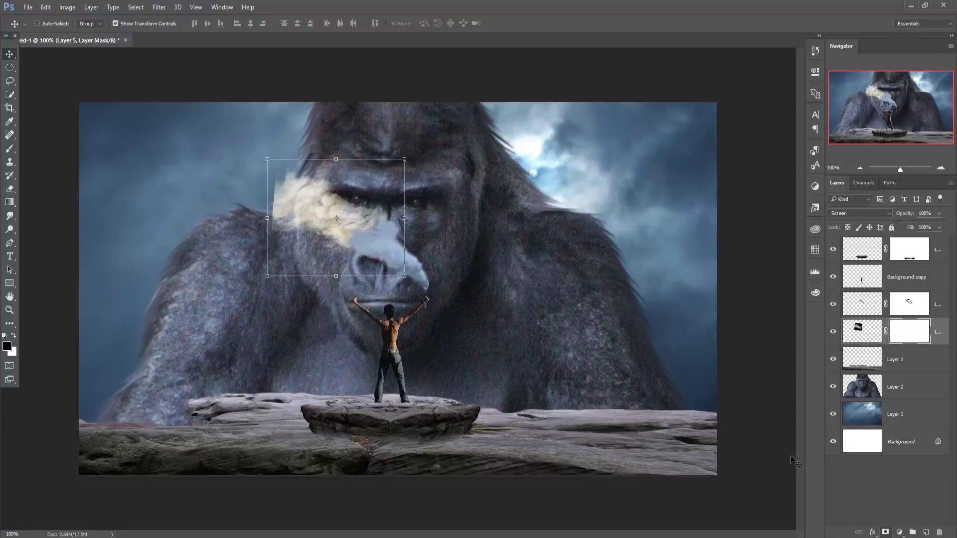
pyautogui.press('b')
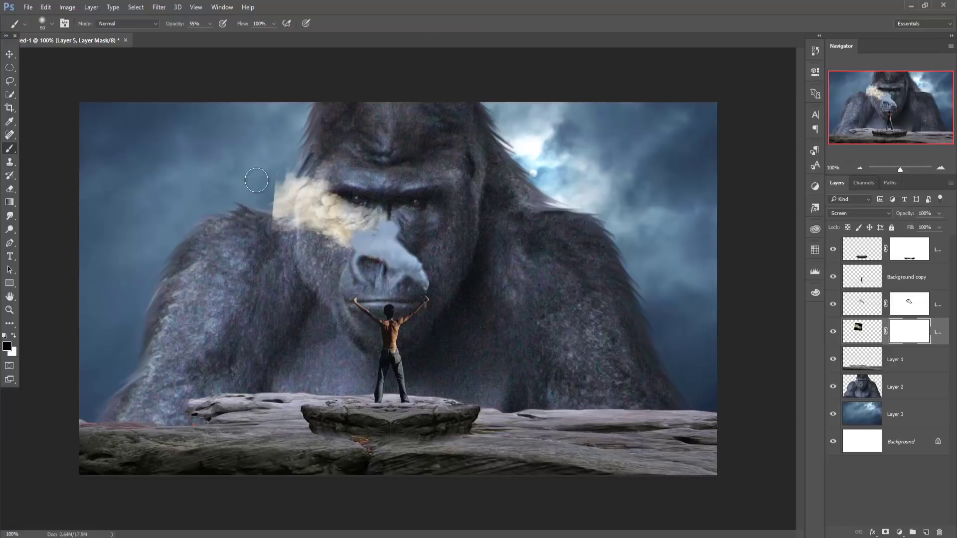
pyautogui.press(']')
pyautogui.press(']')
pyautogui.press(']')
pyautogui.moveTo(257, 182); pyautogui.dragTo(256, 184)
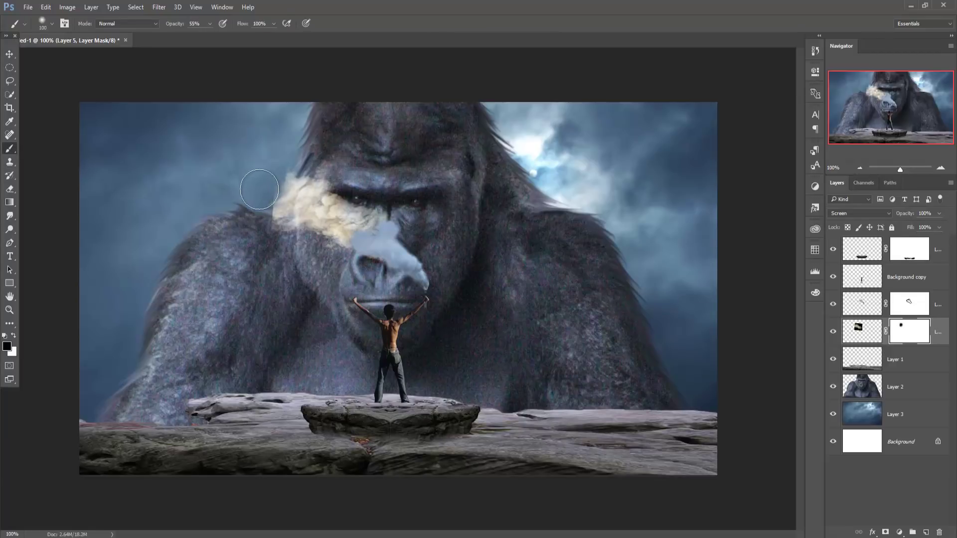
pyautogui.moveTo(257, 197); pyautogui.dragTo(273, 269)
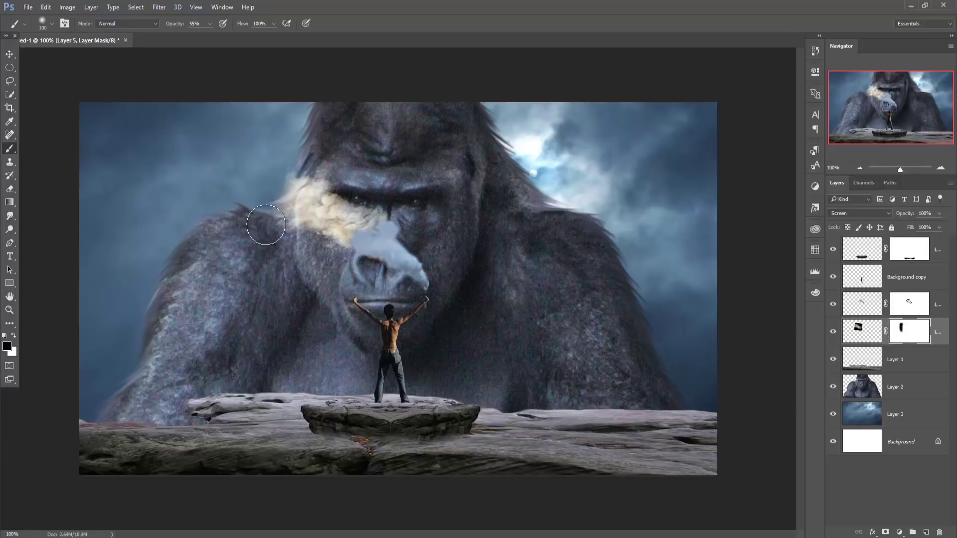
pyautogui.moveTo(272, 269); pyautogui.dragTo(267, 299)
pyautogui.moveTo(378, 273); pyautogui.dragTo(381, 262)
# Paint black on Layer 4's mask to blend the smoke around the right nostril and nose bridge
pyautogui.click(910, 305)
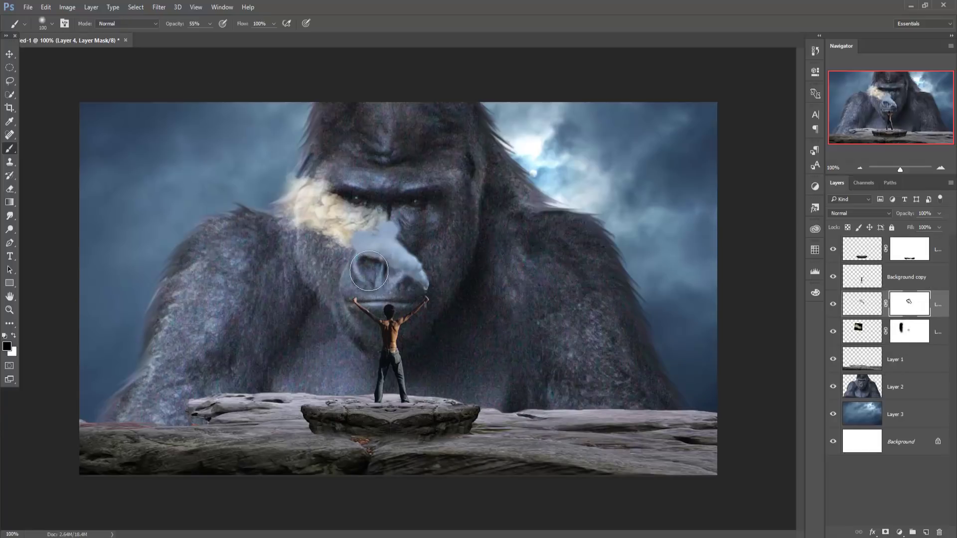
pyautogui.moveTo(424, 254); pyautogui.dragTo(393, 220)
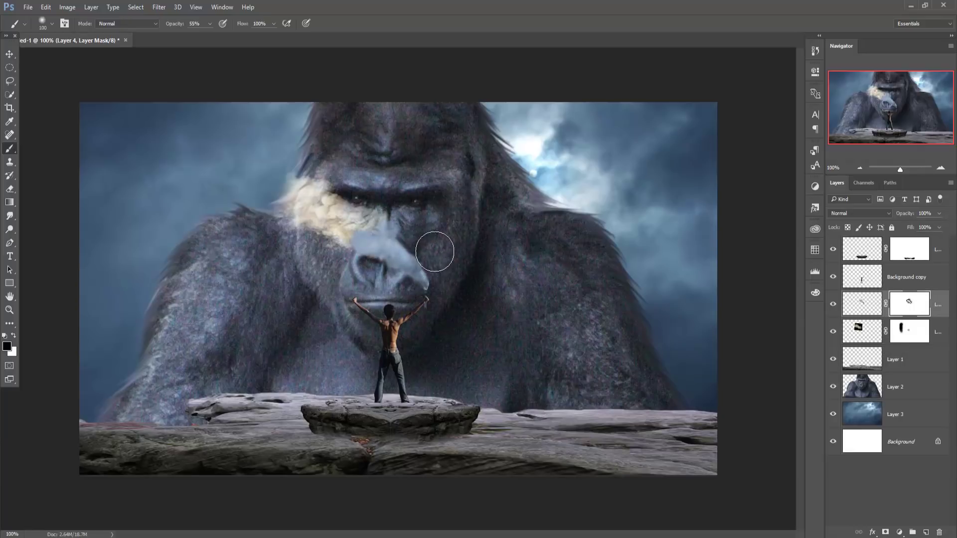
pyautogui.moveTo(388, 234); pyautogui.dragTo(361, 233)
pyautogui.click(10, 53)
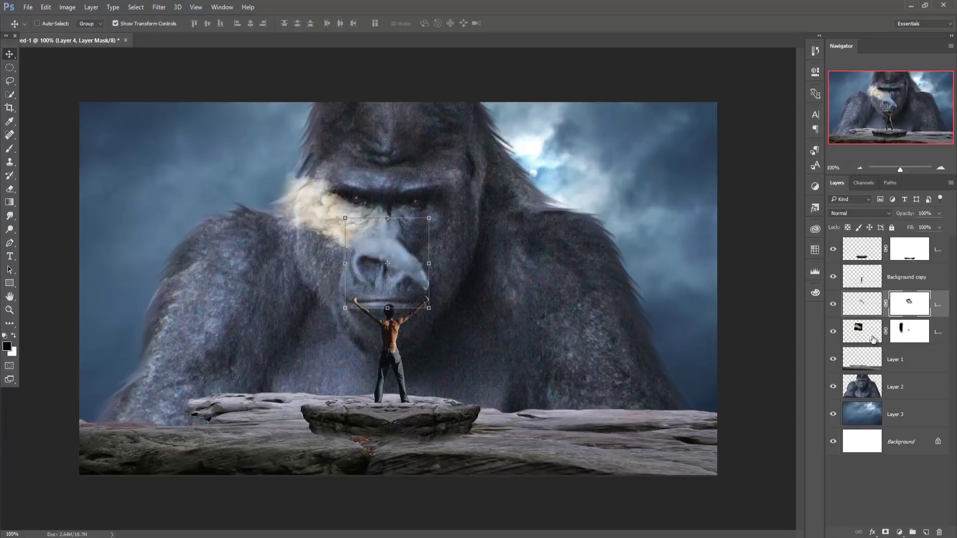
pyautogui.click(906, 332)
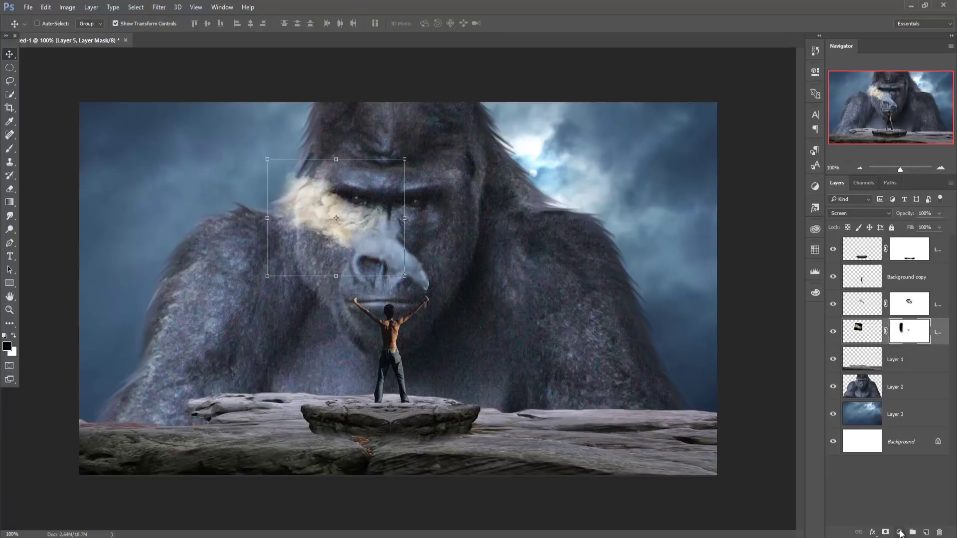
# Add a colorized Hue/Saturation clipped to Layer 5 with Hue 213, Saturation 24, Lightness -16
pyautogui.click(900, 532)
pyautogui.click(872, 402)
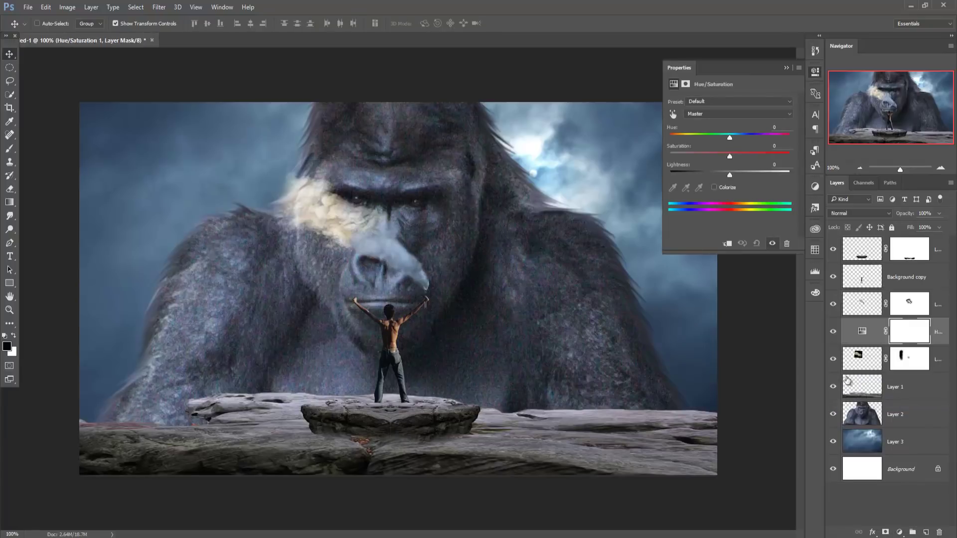
pyautogui.click(727, 244)
pyautogui.click(714, 188)
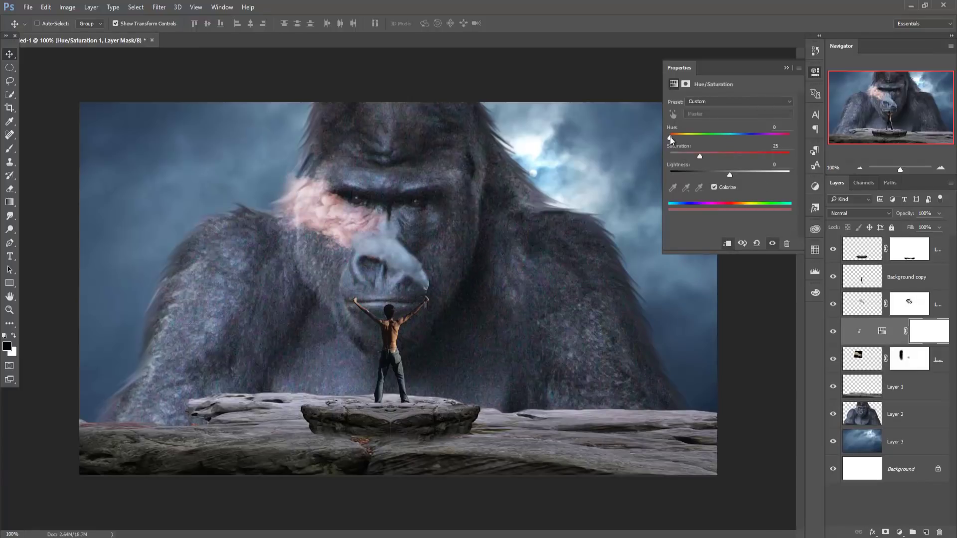
pyautogui.moveTo(690, 138); pyautogui.dragTo(737, 138)
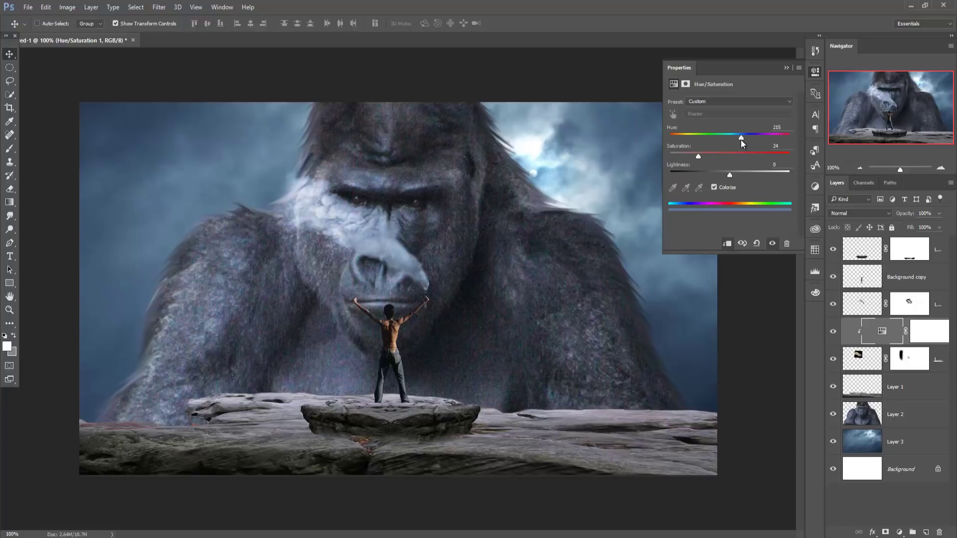
pyautogui.moveTo(741, 140); pyautogui.dragTo(740, 139)
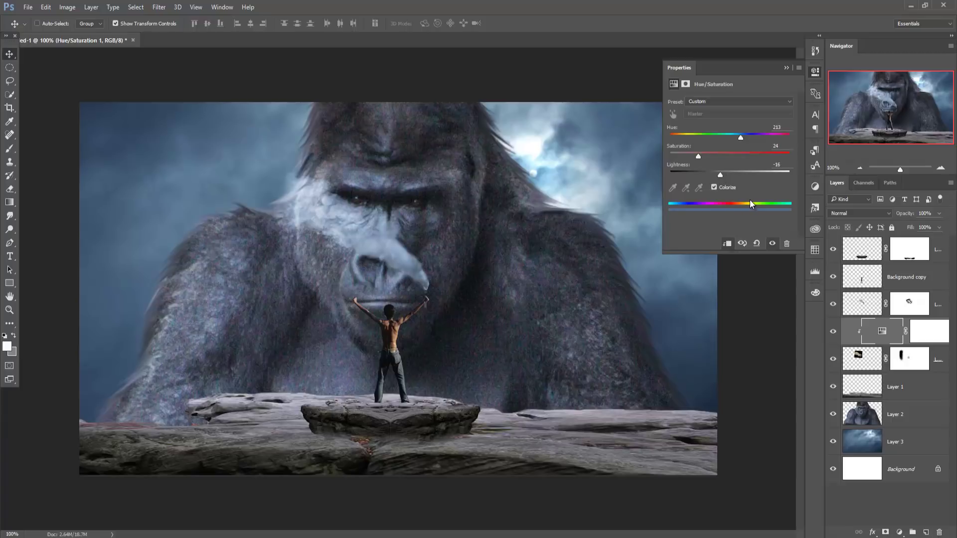
pyautogui.click(784, 68)
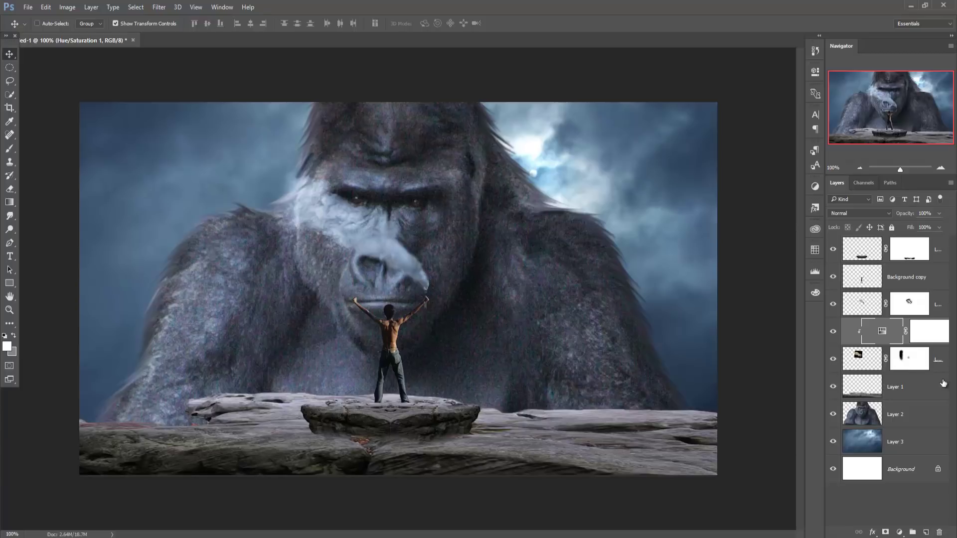
pyautogui.click(940, 313)
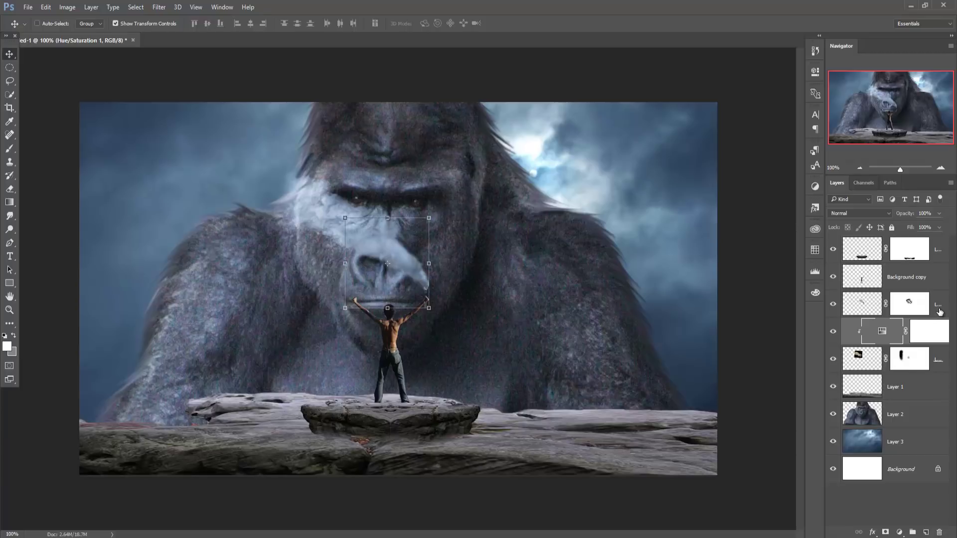
# Merge Layer 4 and the layers down to the smoke layer into one layer
pyautogui.keyDown('shift'); pyautogui.click(938, 359); pyautogui.keyUp('shift')
pyautogui.rightClick(941, 309)
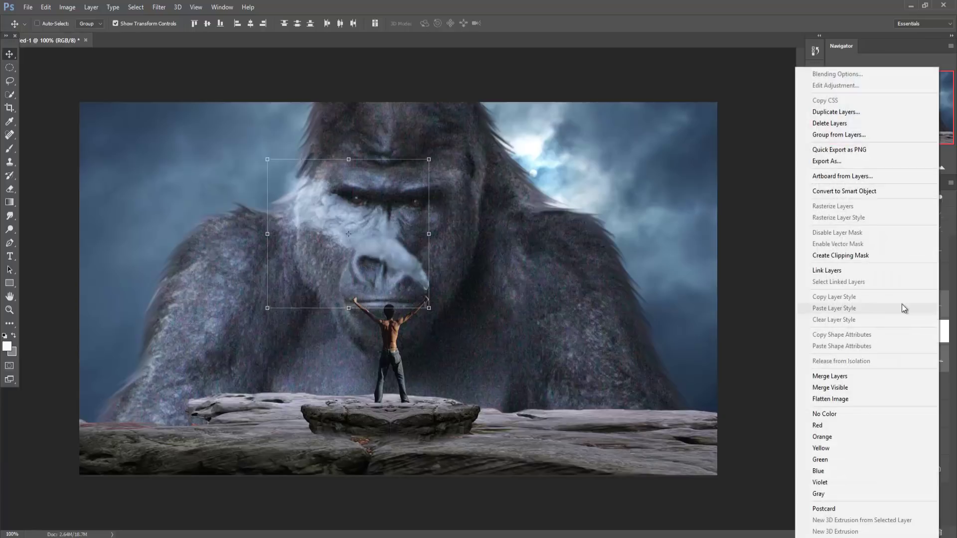
pyautogui.click(848, 375)
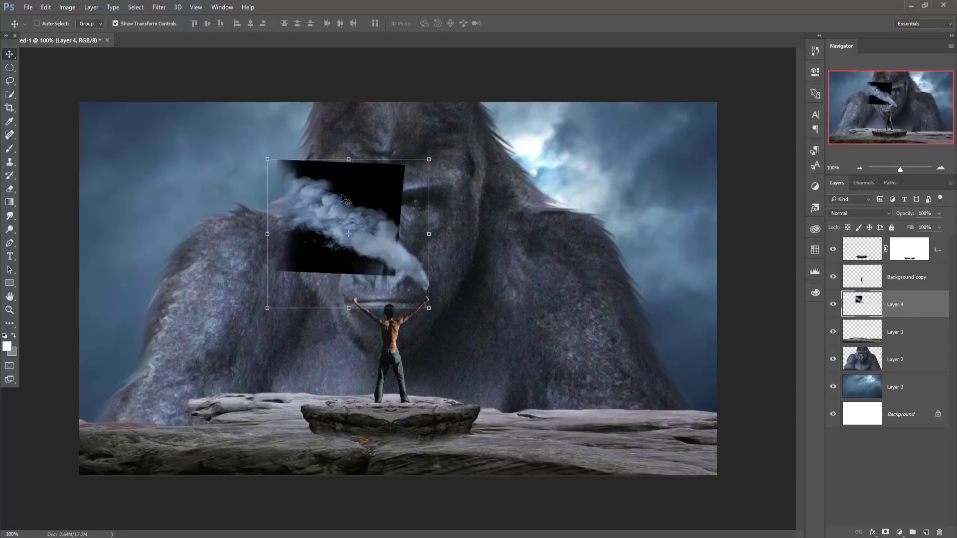
# Mask the merged smoke layer and brush black over the dark rectangle beside the nose
pyautogui.click(885, 532)
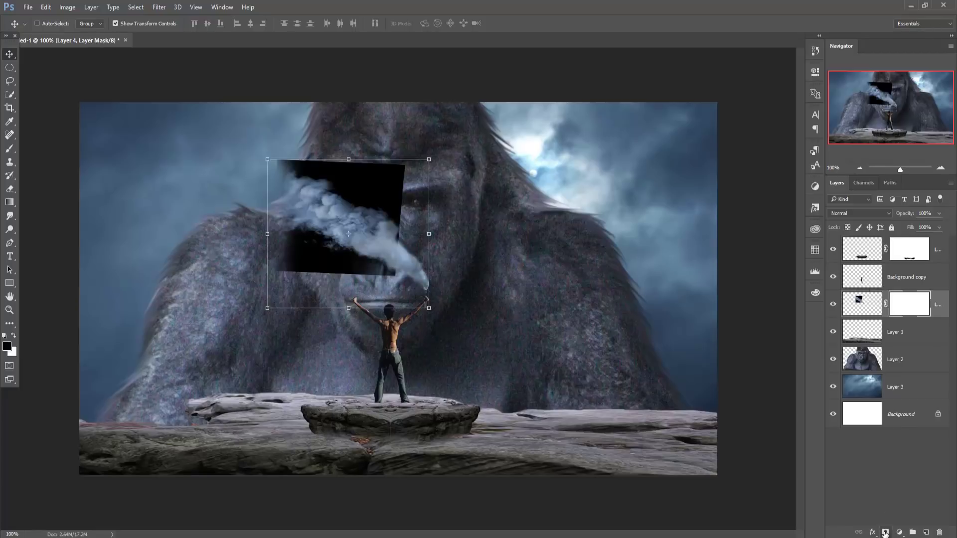
pyautogui.click(8, 149)
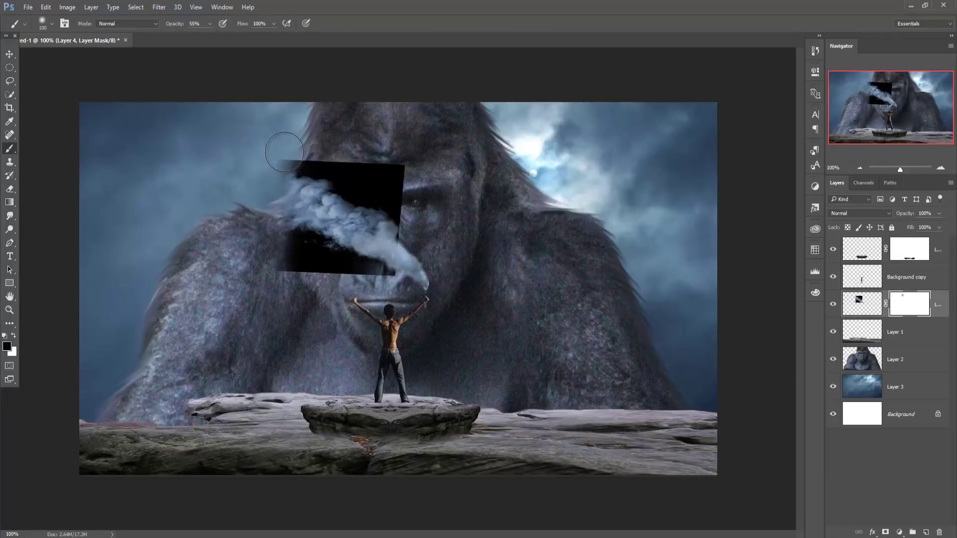
pyautogui.moveTo(284, 152)
pyautogui.mouseDown()
pyautogui.moveTo(405, 188)
pyautogui.moveTo(356, 169)
pyautogui.moveTo(346, 177)
pyautogui.moveTo(392, 194)
pyautogui.moveTo(395, 188)
pyautogui.moveTo(414, 220)
pyautogui.moveTo(354, 186)
pyautogui.mouseUp()
pyautogui.moveTo(277, 253); pyautogui.dragTo(321, 260)
pyautogui.moveTo(313, 251)
pyautogui.mouseDown()
pyautogui.moveTo(378, 279)
pyautogui.moveTo(309, 268)
pyautogui.mouseUp()
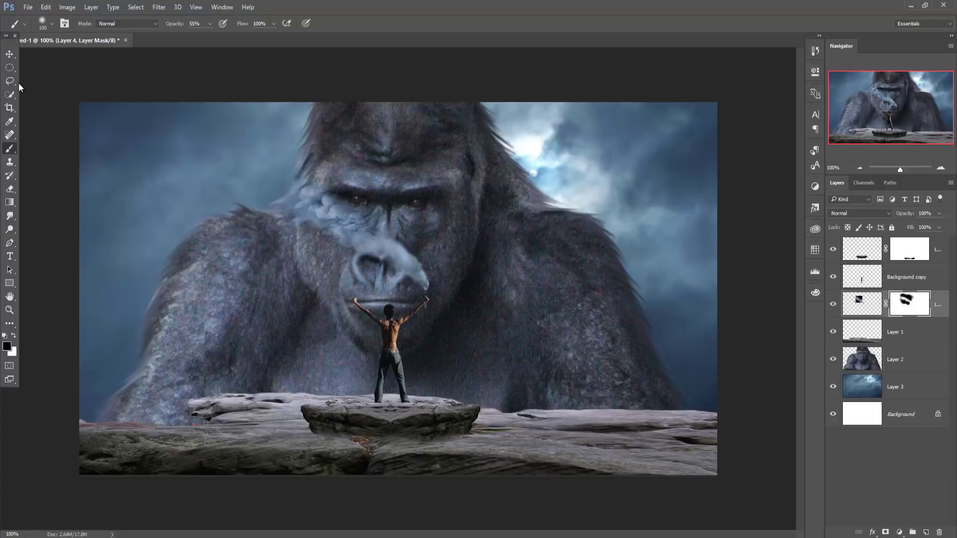
pyautogui.click(9, 54)
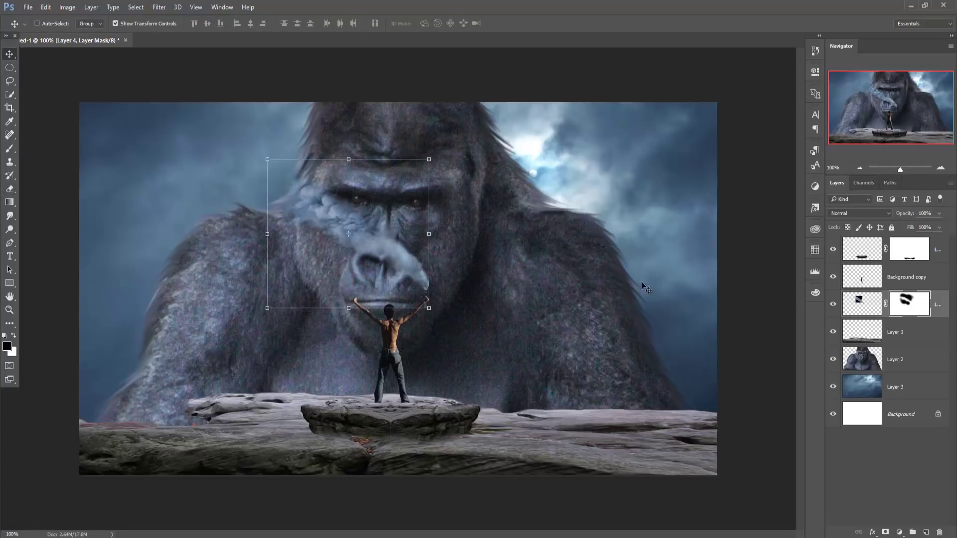
# Add a colorized Hue/Saturation clipped to the Layer 4 smoke with Hue 5 and Saturation 40
pyautogui.press('x')
pyautogui.hotkey('ctrl', '2')
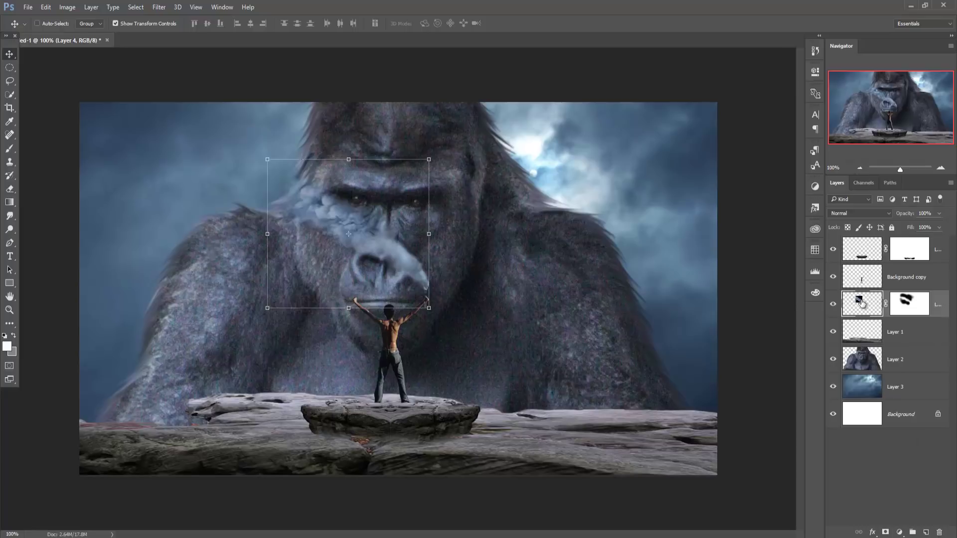
pyautogui.click(899, 533)
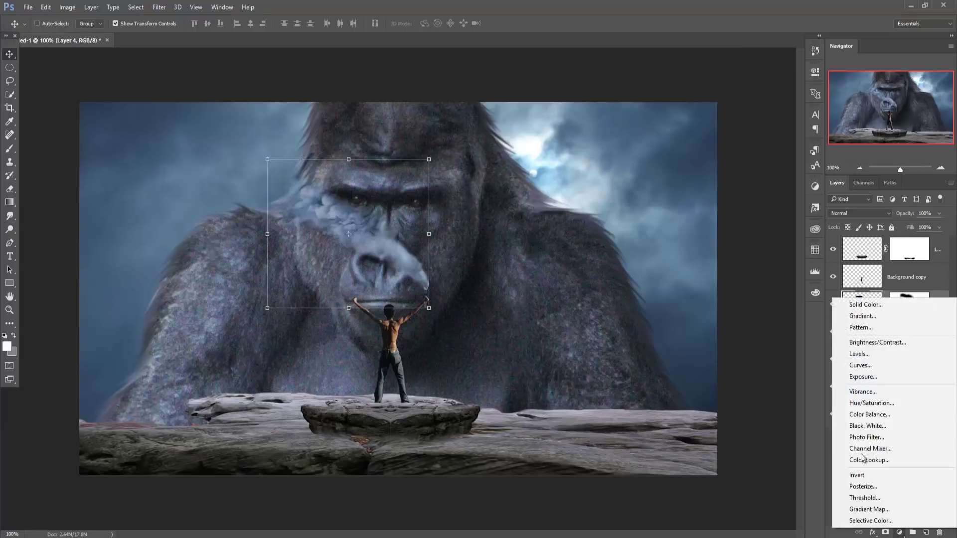
pyautogui.click(846, 405)
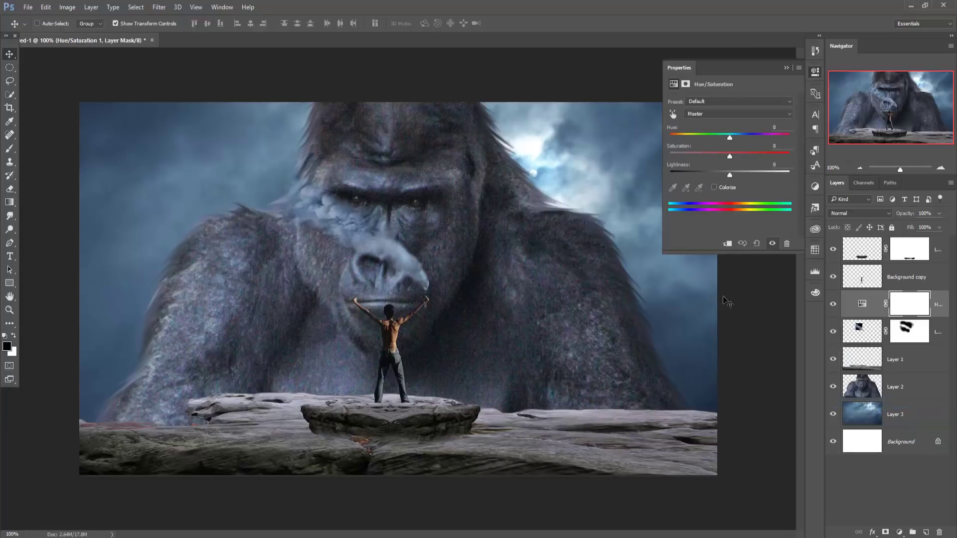
pyautogui.click(727, 244)
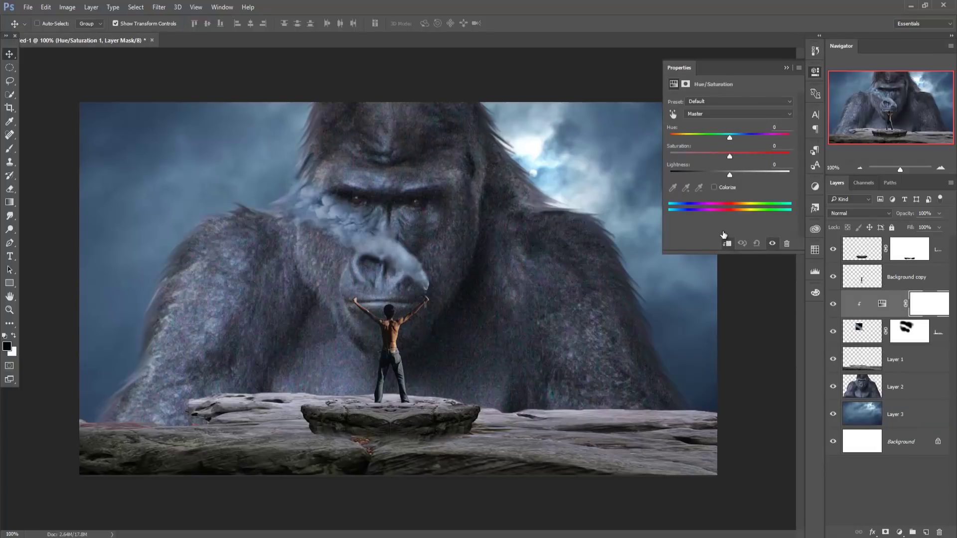
pyautogui.click(714, 188)
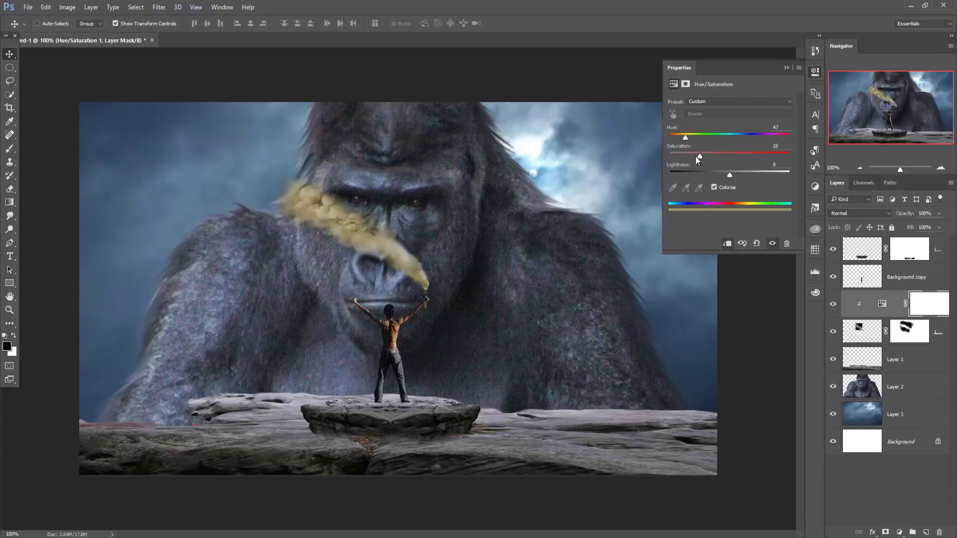
pyautogui.moveTo(686, 141); pyautogui.dragTo(674, 140)
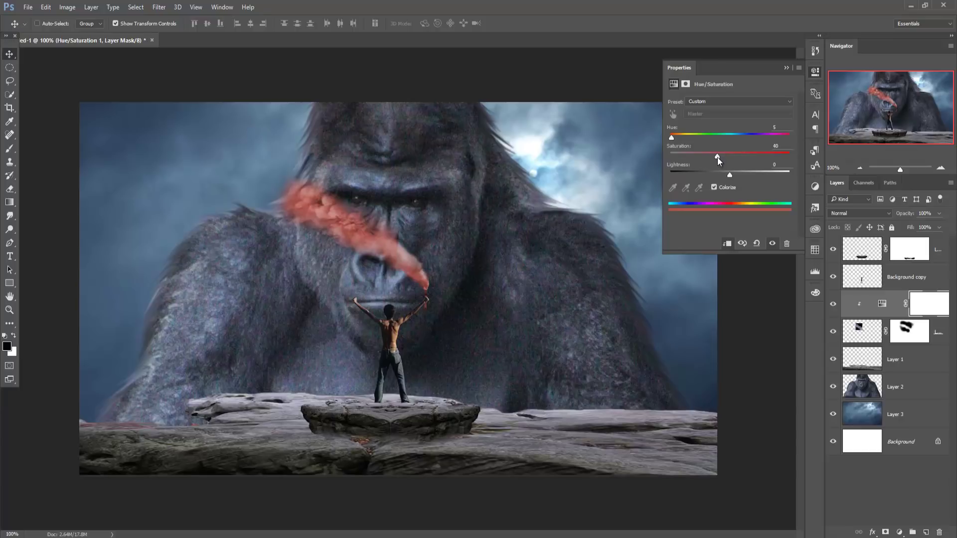
pyautogui.click(786, 68)
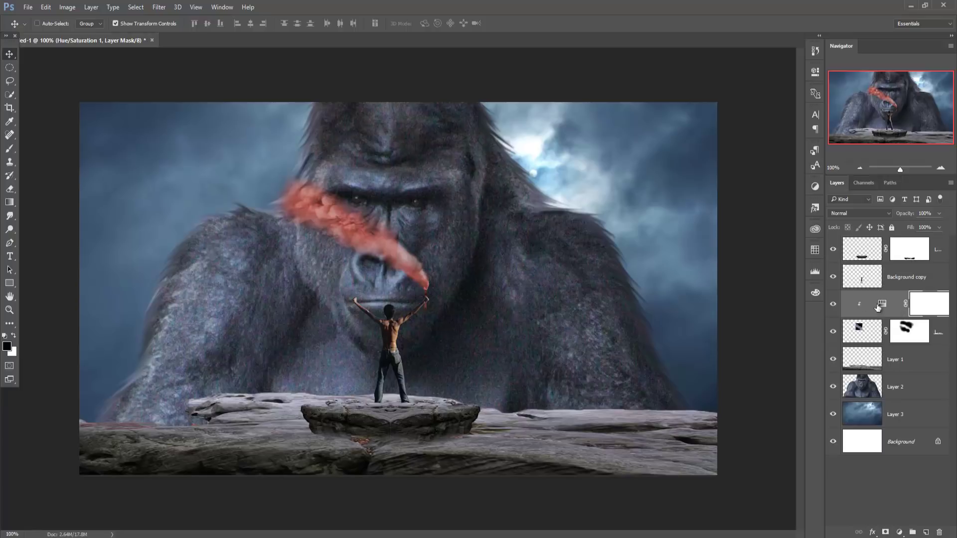
pyautogui.click(940, 337)
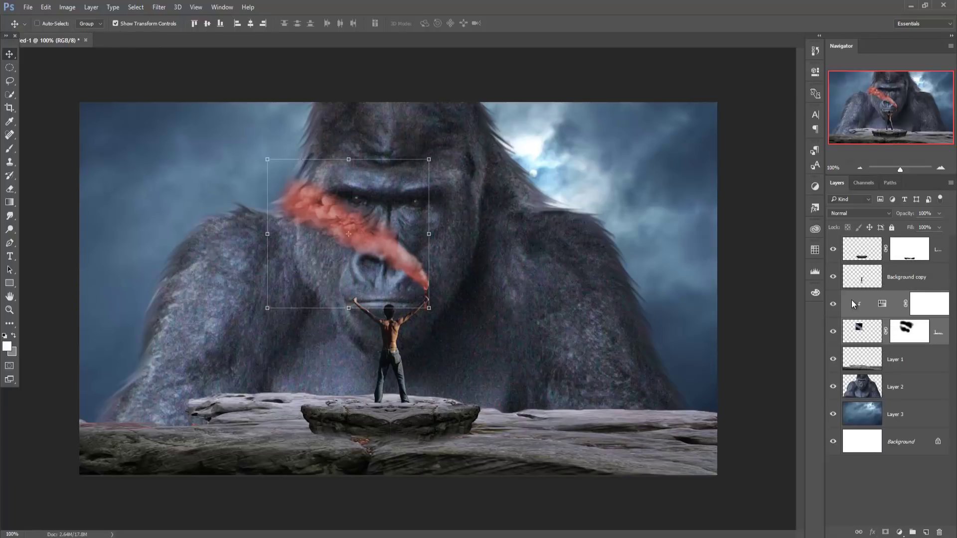
# Merge the red Hue/Saturation into the smoke layer and duplicate it as Hue/Saturation 1 copy
pyautogui.rightClick(851, 303)
pyautogui.click(738, 376)
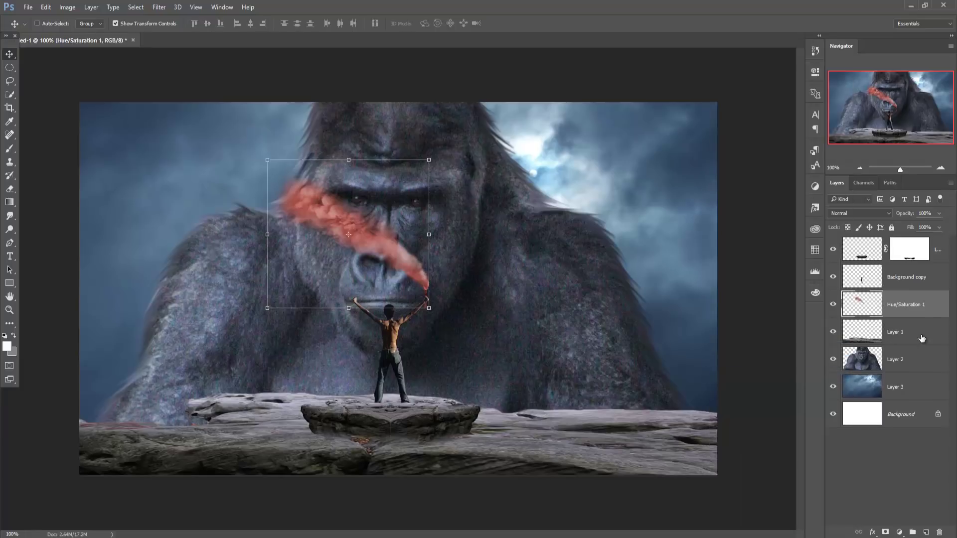
pyautogui.rightClick(926, 313)
pyautogui.click(822, 110)
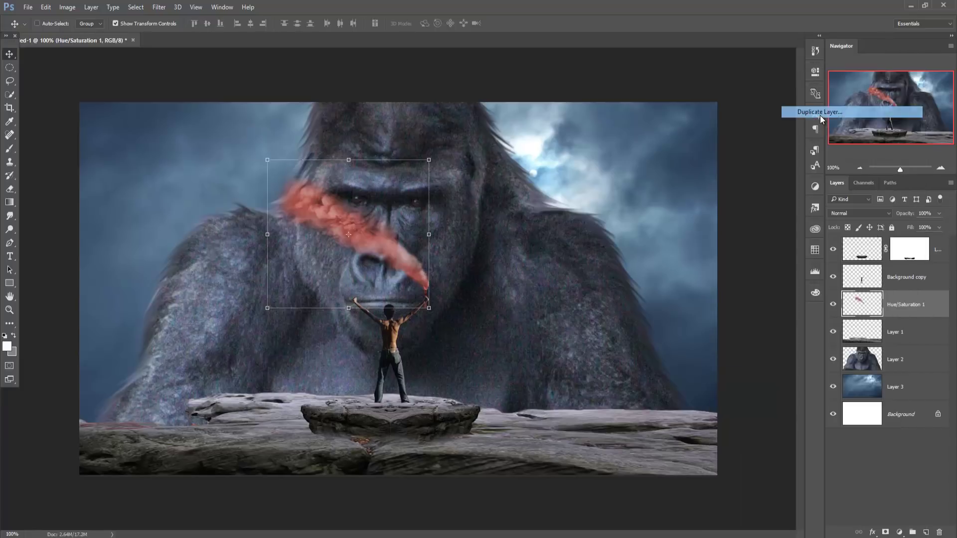
pyautogui.click(565, 169)
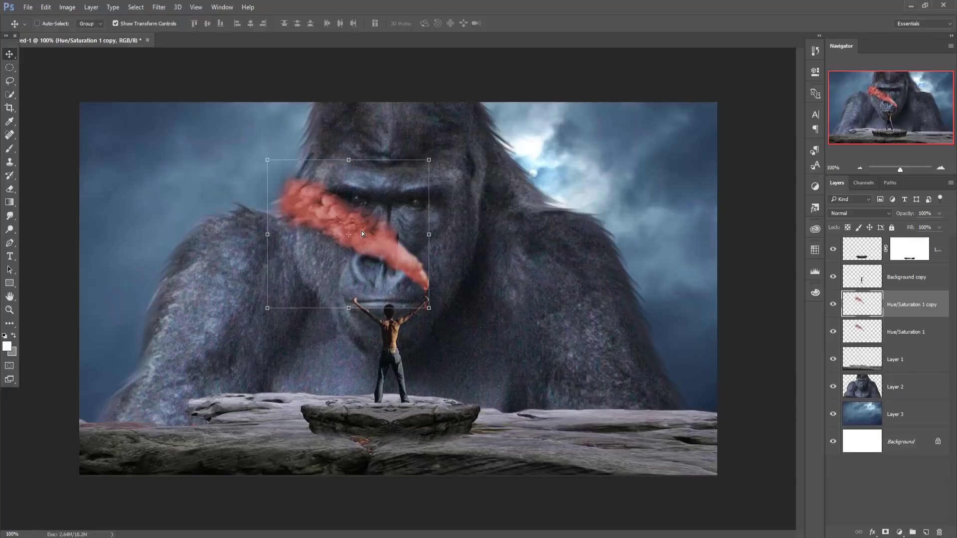
# Move the smoke copy up-left and scale it to about 225% × 241% across the gorilla's face
pyautogui.moveTo(361, 232)
pyautogui.mouseDown()
pyautogui.moveTo(310, 185)
pyautogui.moveTo(227, 145)
pyautogui.mouseUp()
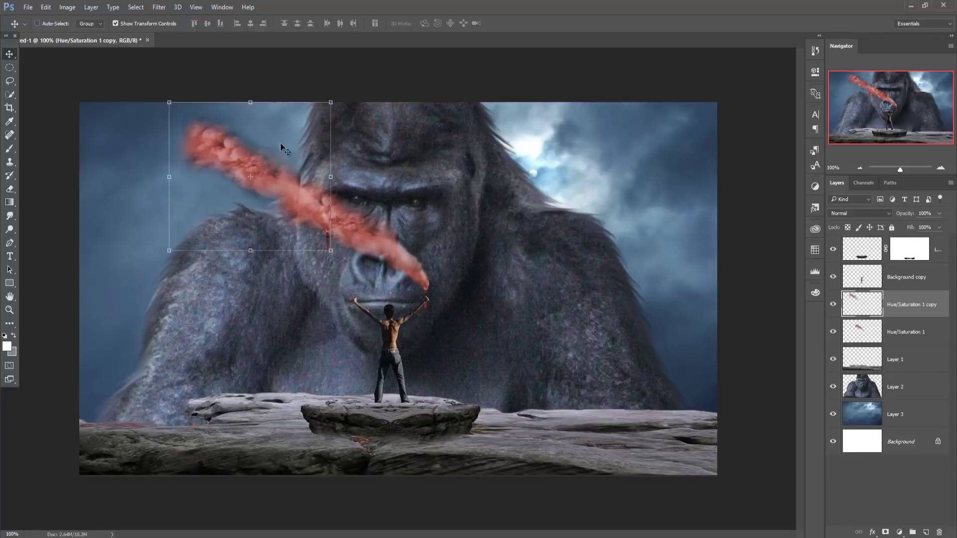
pyautogui.moveTo(329, 103); pyautogui.dragTo(428, 65)
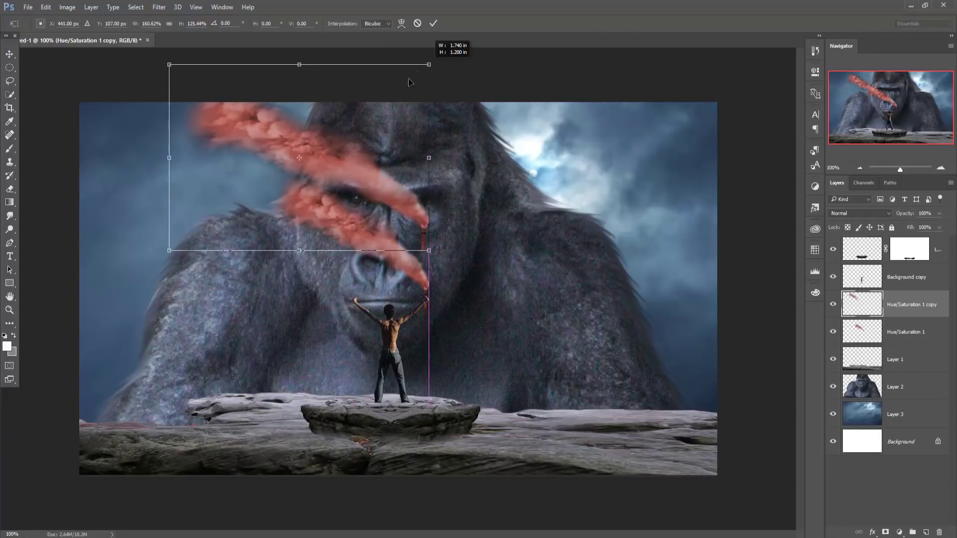
pyautogui.moveTo(297, 250); pyautogui.dragTo(299, 379)
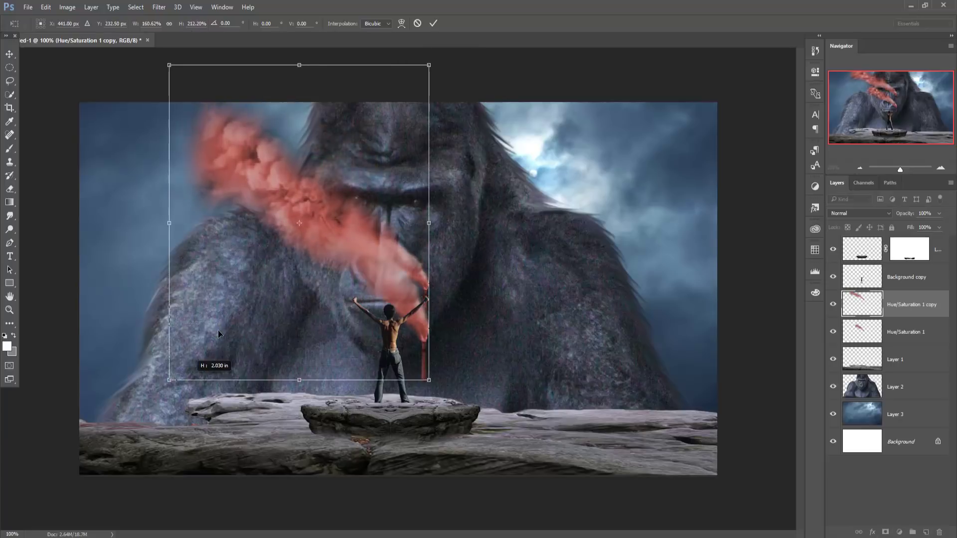
pyautogui.moveTo(428, 65); pyautogui.dragTo(480, 55)
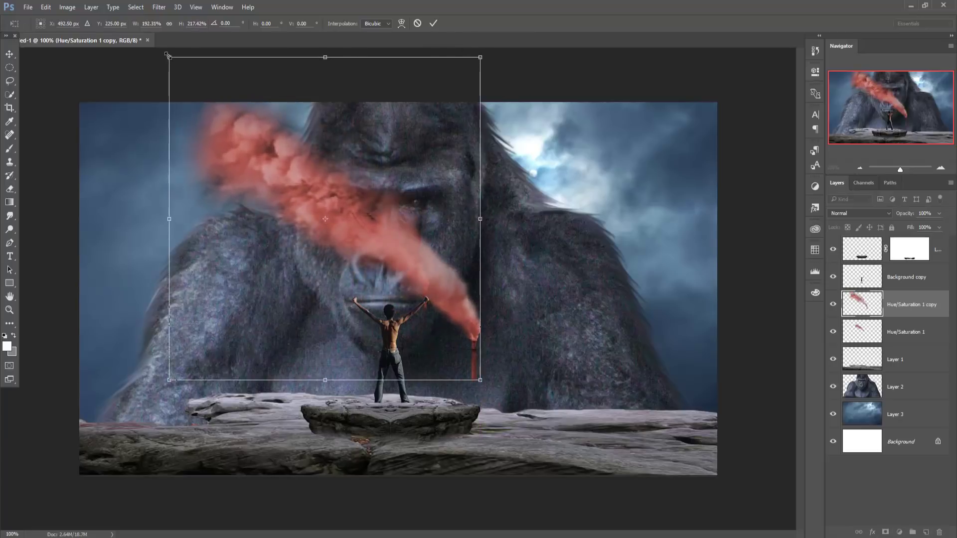
pyautogui.moveTo(170, 56)
pyautogui.mouseDown()
pyautogui.moveTo(133, 107)
pyautogui.moveTo(91, 108)
pyautogui.moveTo(92, 29)
pyautogui.mouseUp()
pyautogui.moveTo(284, 136); pyautogui.dragTo(289, 140)
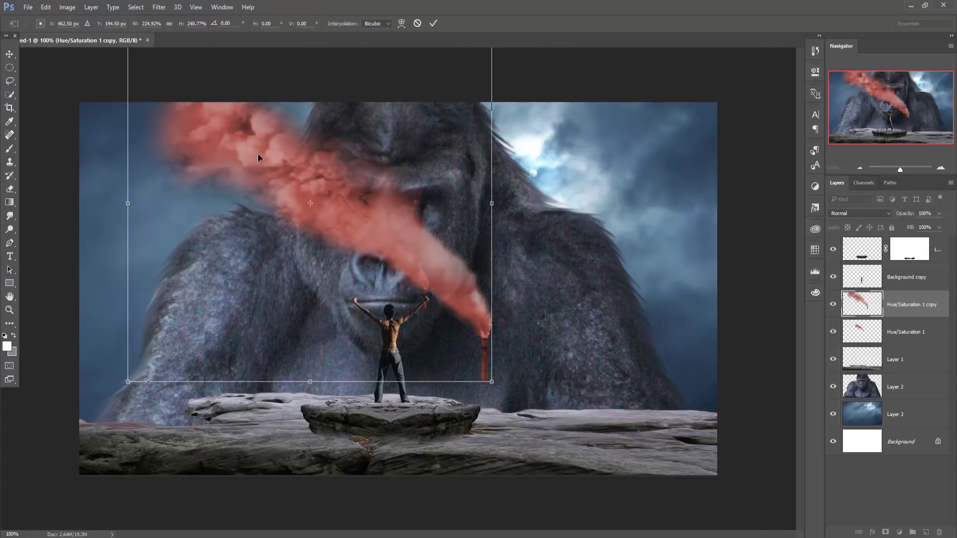
pyautogui.moveTo(258, 156); pyautogui.dragTo(250, 154)
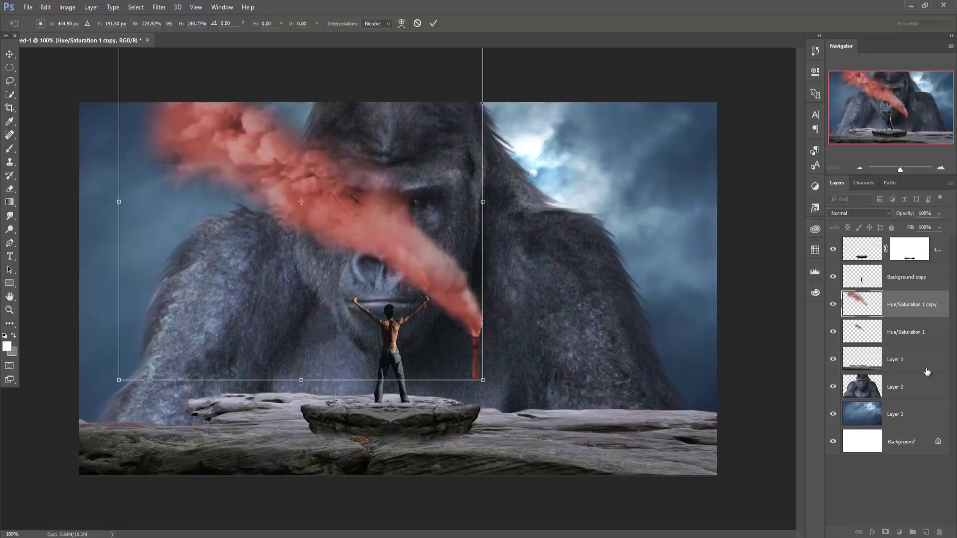
# Commit the transform, then mask the smoke copy and paint black over the gorilla's face with a larger brush
pyautogui.click(433, 23)
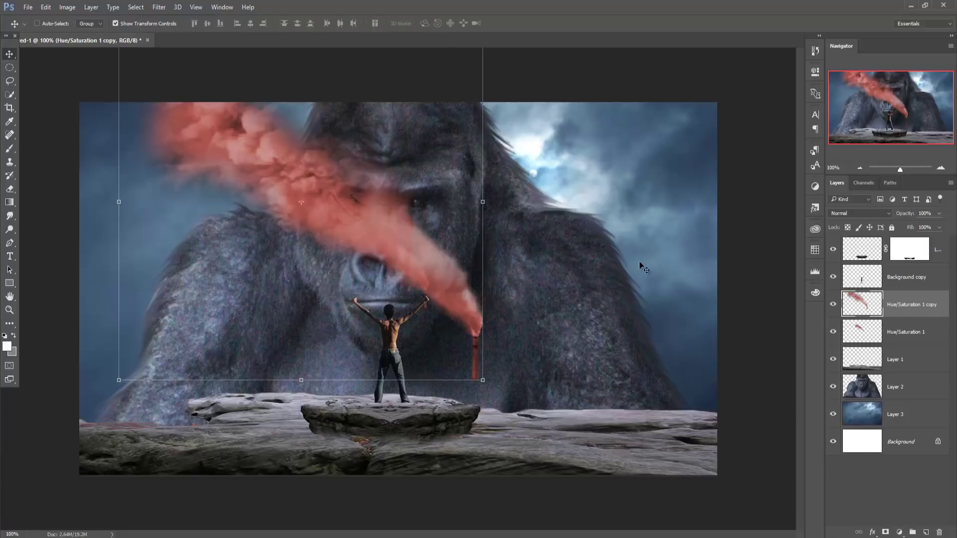
pyautogui.click(885, 532)
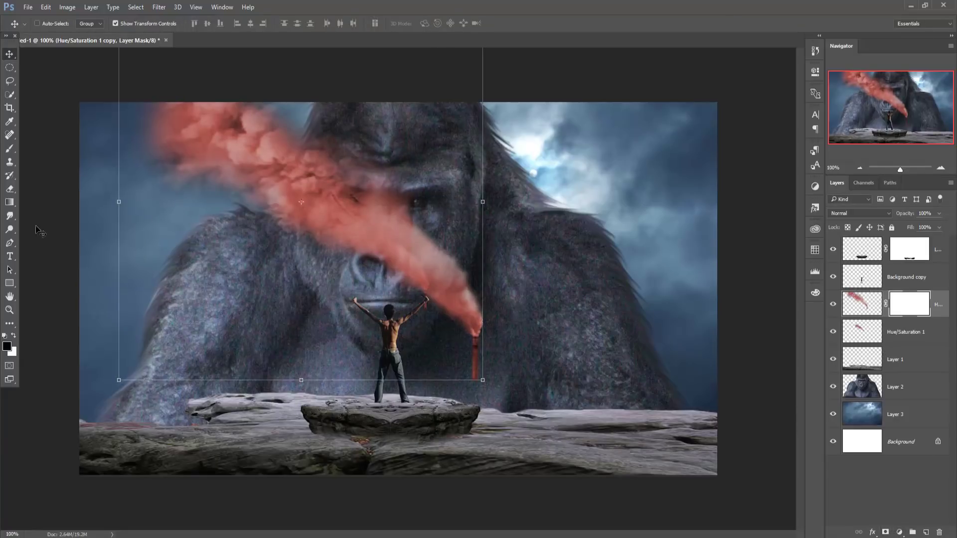
pyautogui.click(5, 151)
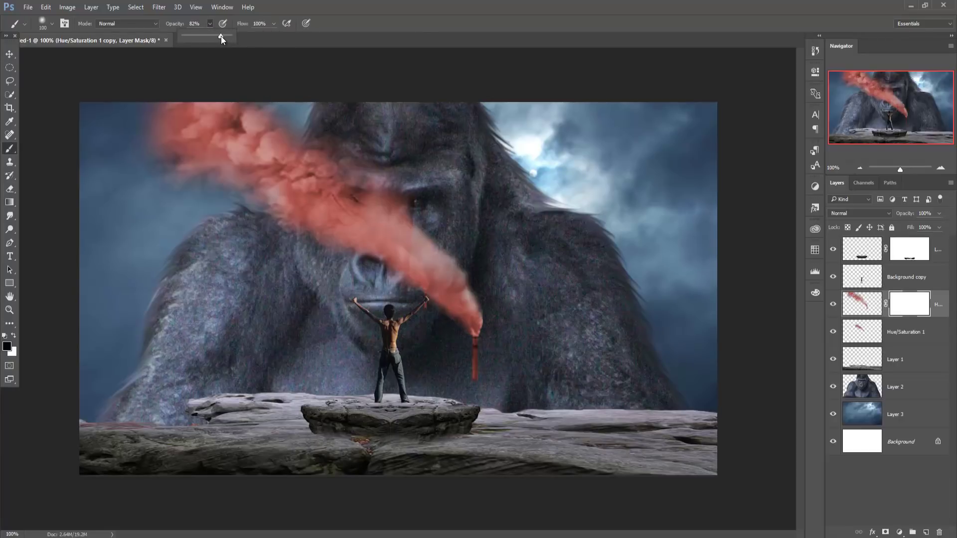
pyautogui.press(']')
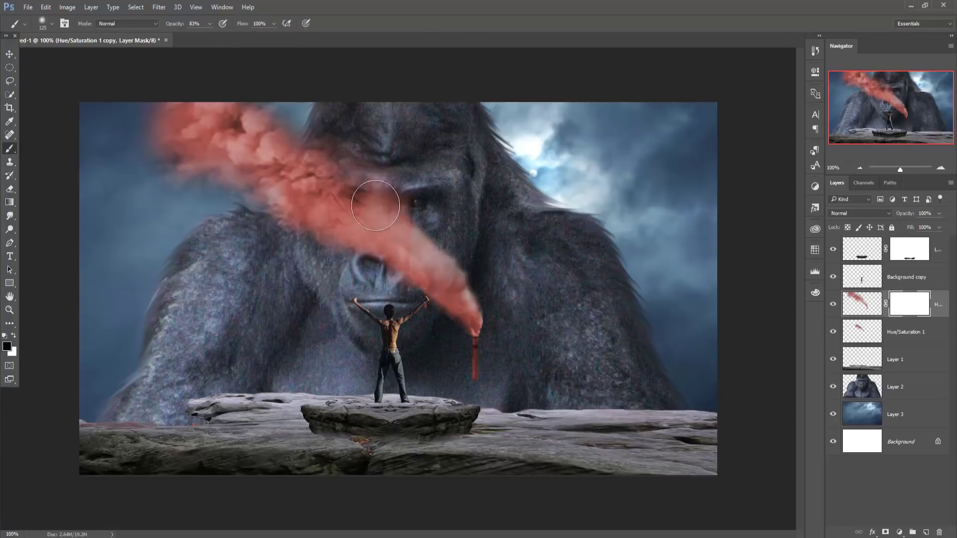
pyautogui.press(']')
pyautogui.press(']')
pyautogui.press(']')
pyautogui.moveTo(376, 205)
pyautogui.mouseDown()
pyautogui.moveTo(374, 160)
pyautogui.moveTo(363, 150)
pyautogui.moveTo(399, 160)
pyautogui.moveTo(456, 236)
pyautogui.moveTo(487, 309)
pyautogui.moveTo(451, 220)
pyautogui.moveTo(492, 360)
pyautogui.moveTo(395, 164)
pyautogui.moveTo(339, 145)
pyautogui.moveTo(314, 96)
pyautogui.moveTo(98, 115)
pyautogui.moveTo(128, 188)
pyautogui.moveTo(181, 192)
pyautogui.moveTo(213, 231)
pyautogui.moveTo(137, 290)
pyautogui.mouseUp()
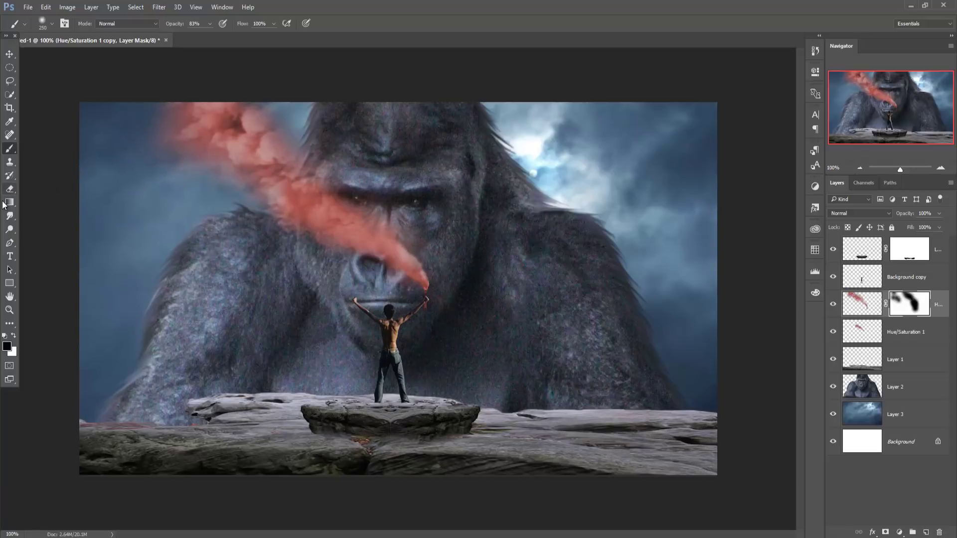
pyautogui.click(7, 55)
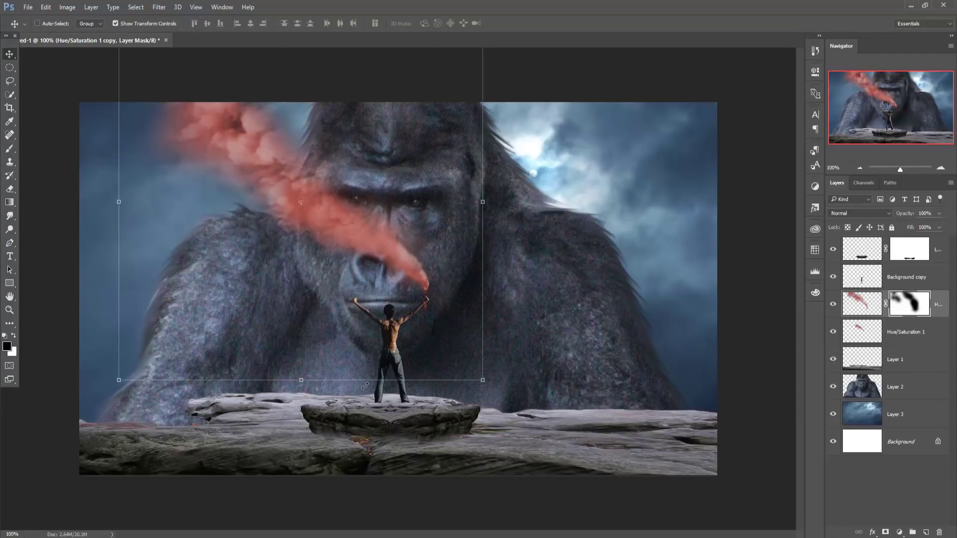
# Apply Camera Raw to Background copy: Temperature +8, Exposure +0.95, Contrast -22, Shadows +83, Blacks raised
pyautogui.click(860, 280)
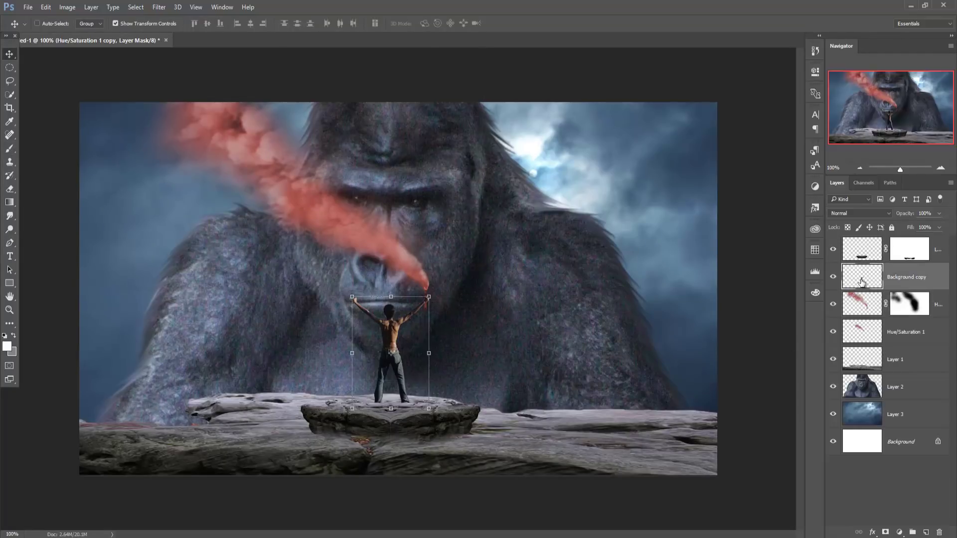
pyautogui.click(159, 7)
pyautogui.click(169, 66)
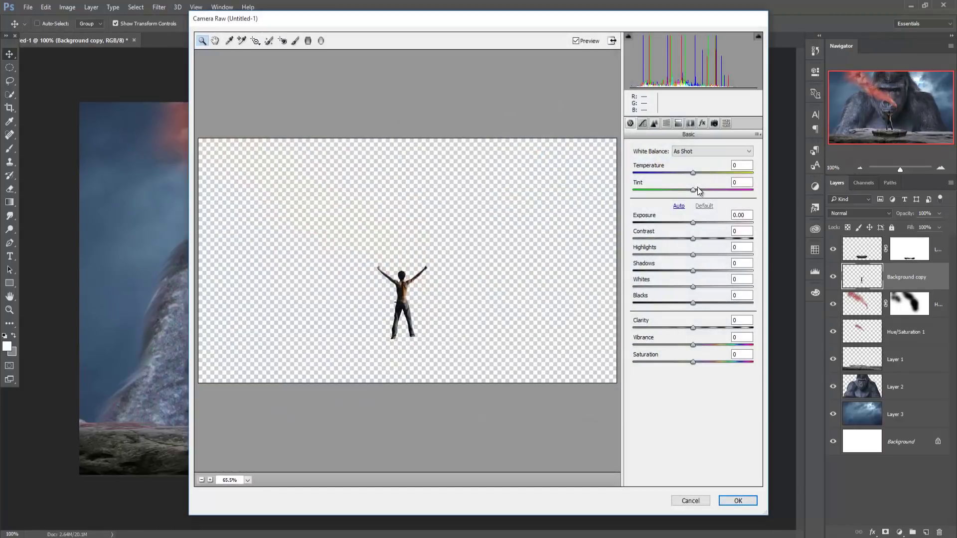
pyautogui.moveTo(694, 173); pyautogui.dragTo(698, 174)
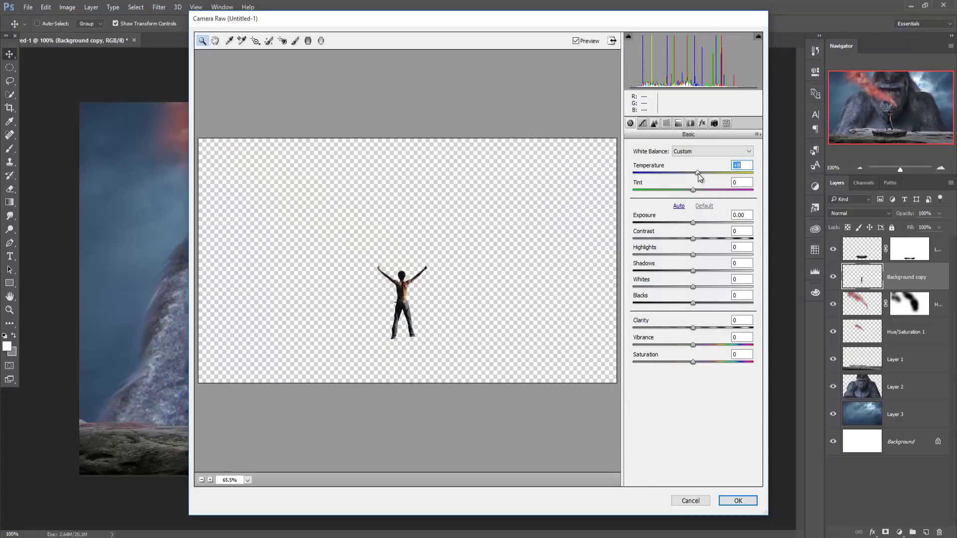
pyautogui.moveTo(694, 225)
pyautogui.mouseDown()
pyautogui.moveTo(707, 238)
pyautogui.moveTo(680, 238)
pyautogui.mouseUp()
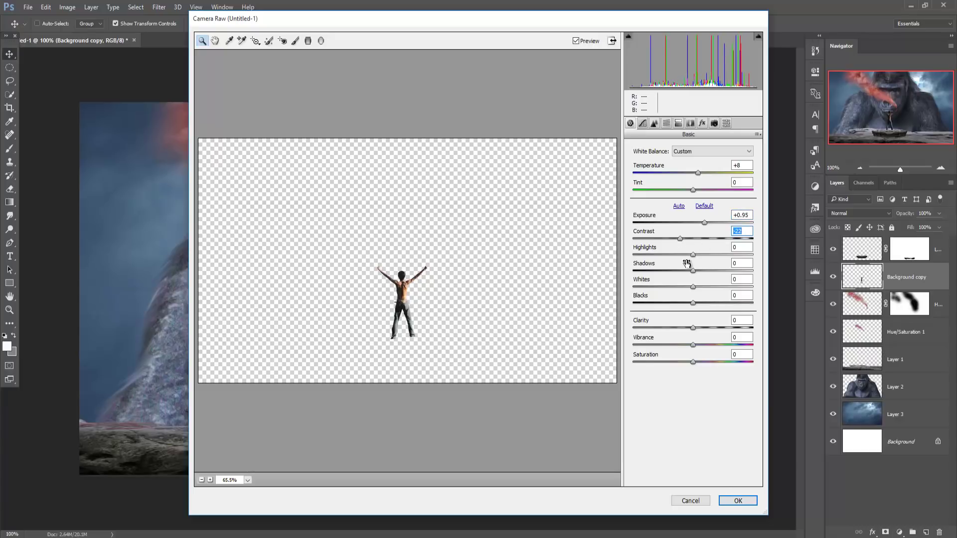
pyautogui.moveTo(693, 271); pyautogui.dragTo(743, 272)
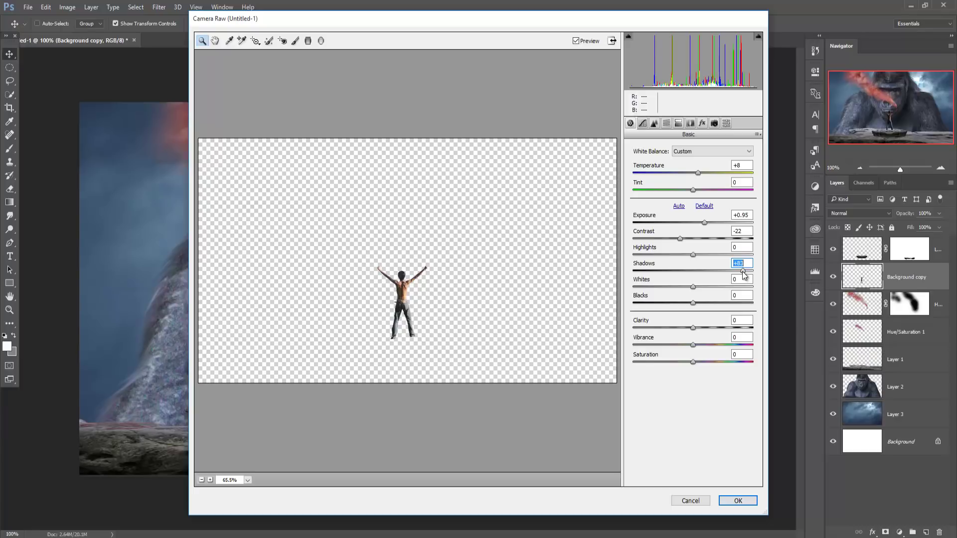
pyautogui.moveTo(693, 303); pyautogui.dragTo(751, 302)
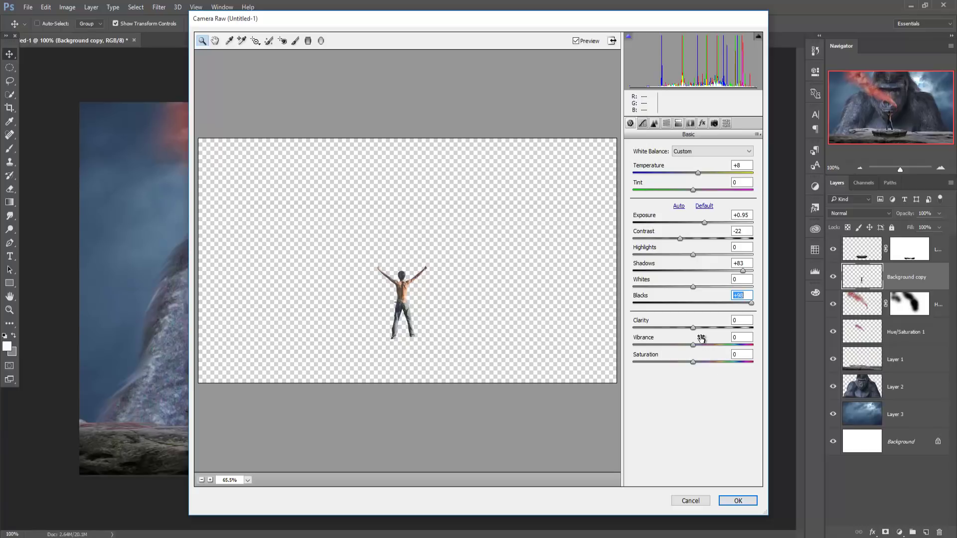
pyautogui.click(723, 500)
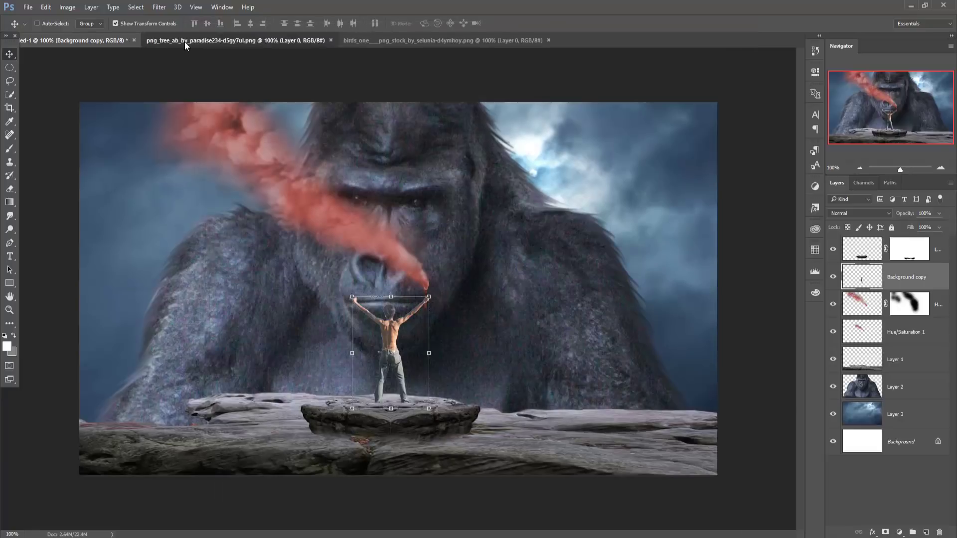
# Drag the tree PNG into the composite and place it at the right edge, tilted about -1.19°
pyautogui.click(184, 41)
pyautogui.moveTo(204, 40)
pyautogui.mouseDown()
pyautogui.moveTo(204, 72)
pyautogui.moveTo(676, 194)
pyautogui.mouseUp()
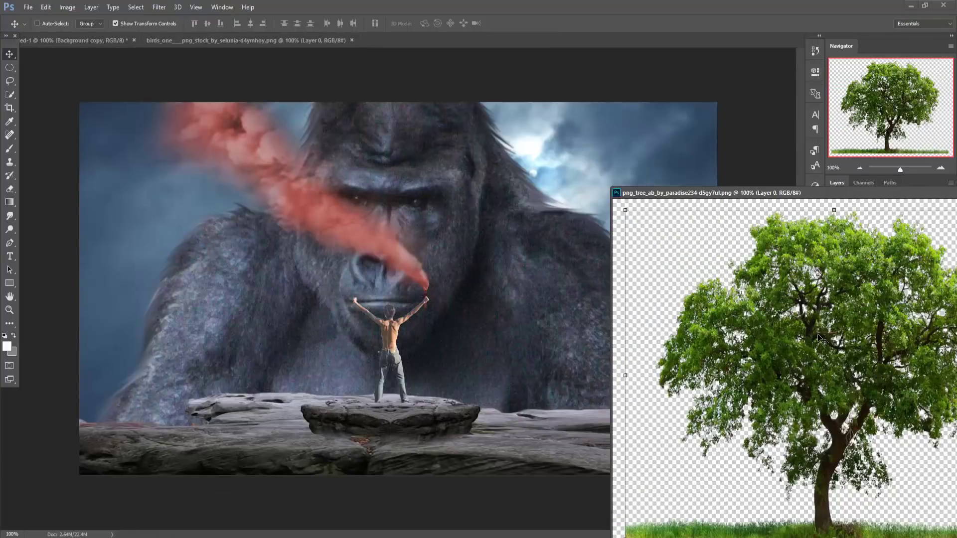
pyautogui.moveTo(823, 337); pyautogui.dragTo(504, 337)
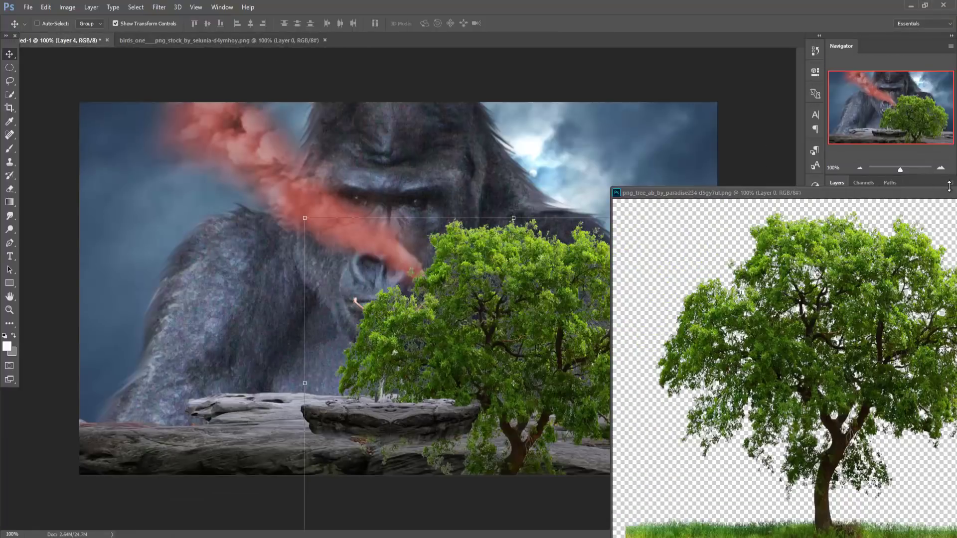
pyautogui.moveTo(949, 186); pyautogui.dragTo(855, 215)
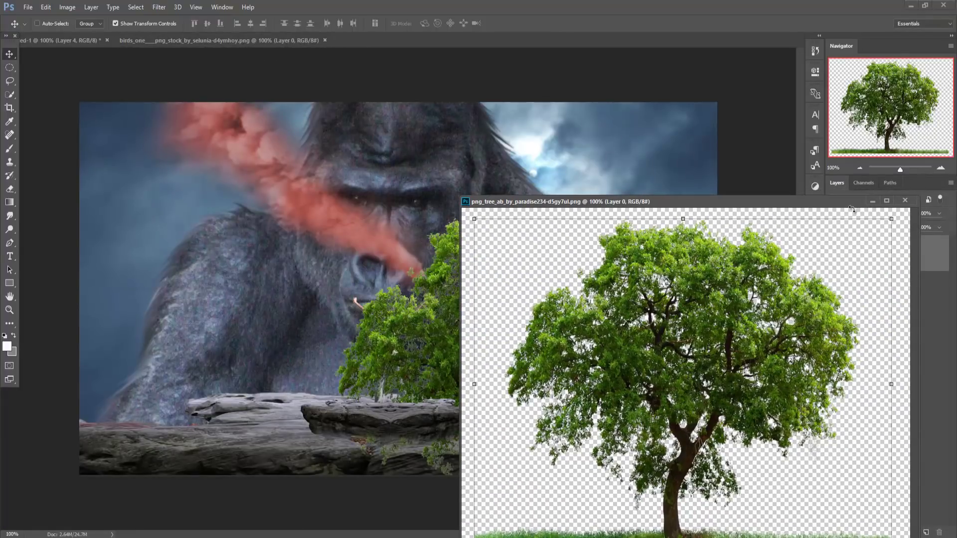
pyautogui.click(872, 202)
pyautogui.moveTo(672, 246); pyautogui.dragTo(791, 320)
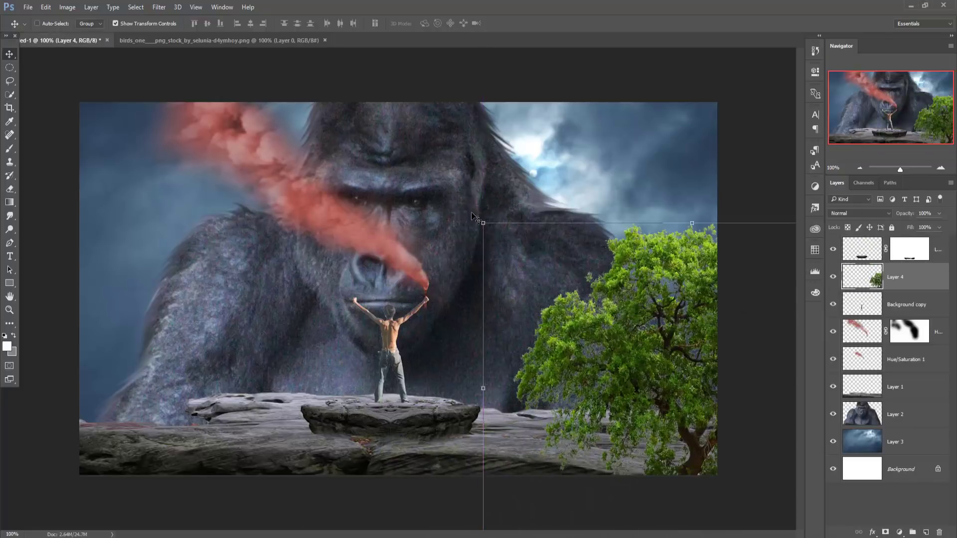
pyautogui.moveTo(473, 216)
pyautogui.mouseDown()
pyautogui.moveTo(443, 282)
pyautogui.moveTo(518, 256)
pyautogui.mouseUp()
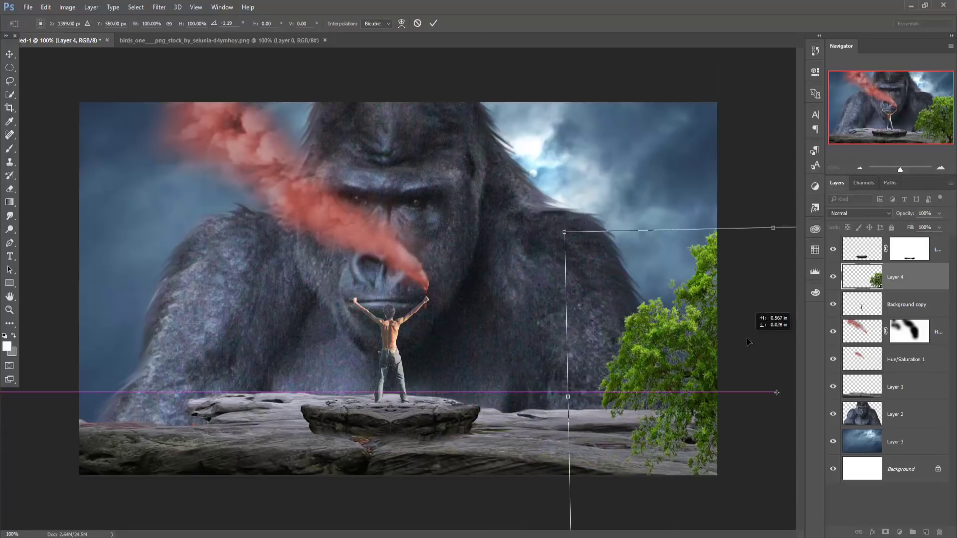
pyautogui.moveTo(671, 338); pyautogui.dragTo(752, 344)
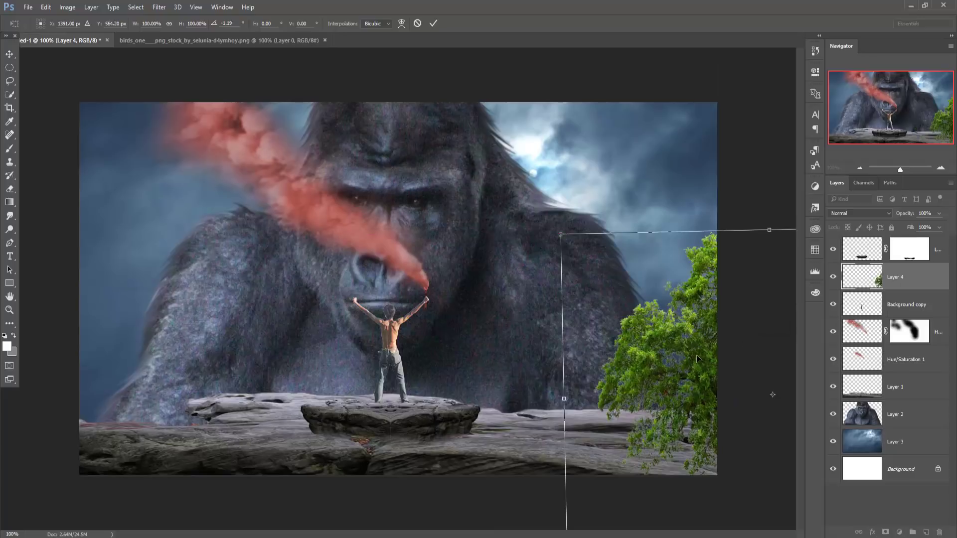
pyautogui.moveTo(697, 357)
pyautogui.mouseDown()
pyautogui.moveTo(669, 362)
pyautogui.moveTo(663, 317)
pyautogui.mouseUp()
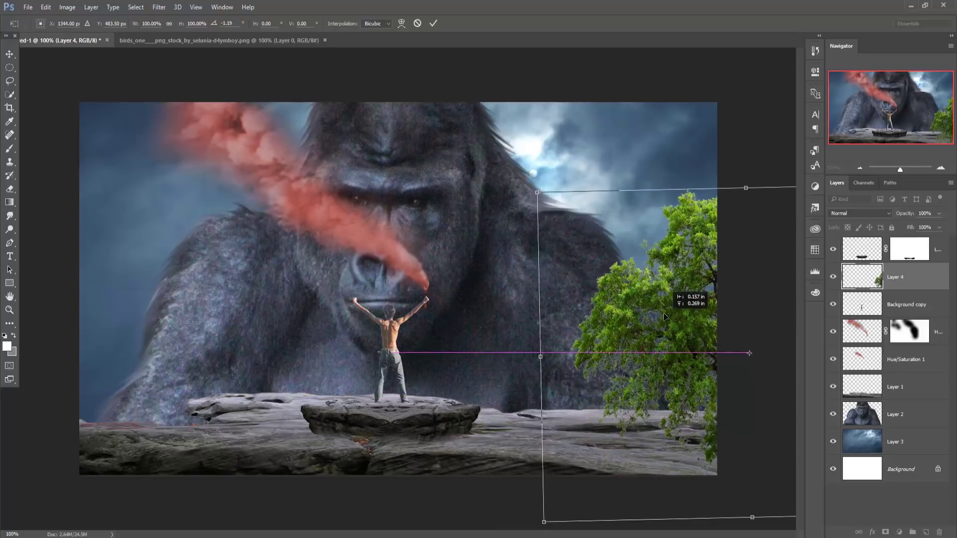
pyautogui.click(432, 23)
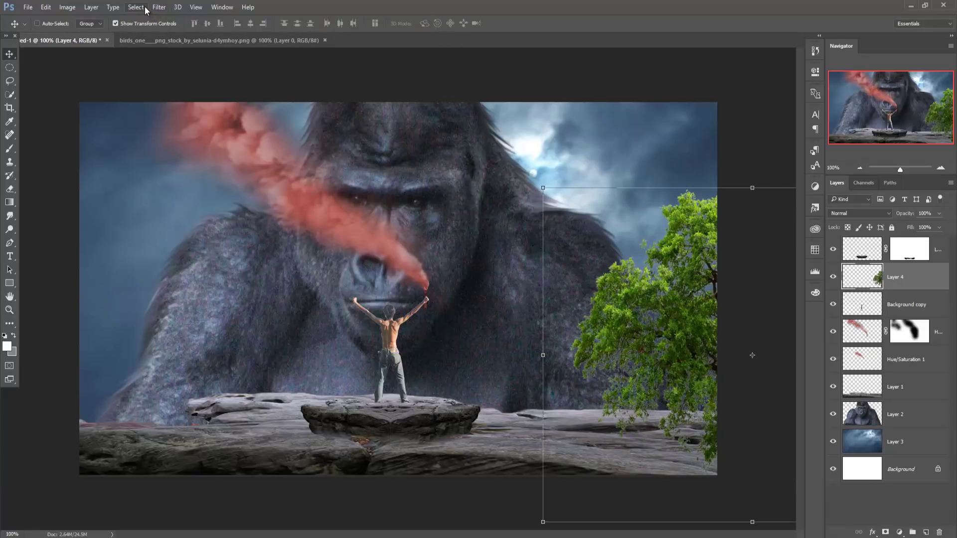
# Apply Camera Raw to the tree: Temperature -18, Exposure -0.75, Greens hue +21, Contrast -13, Vibrance -19
pyautogui.click(158, 7)
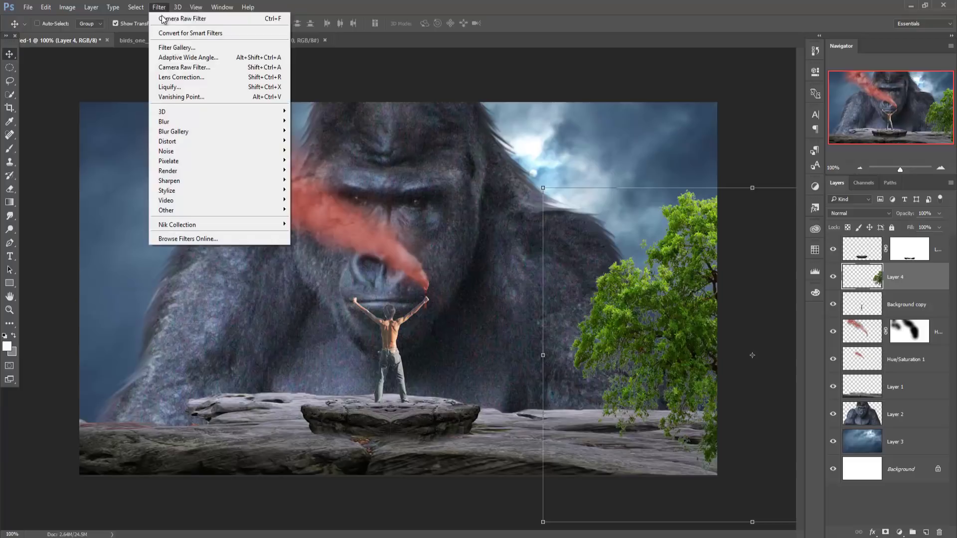
pyautogui.click(180, 66)
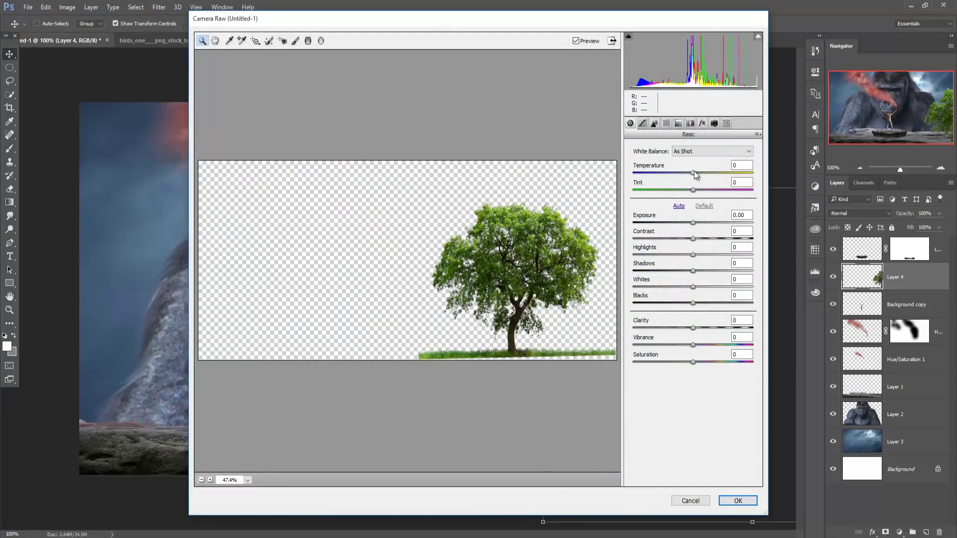
pyautogui.moveTo(693, 173); pyautogui.dragTo(683, 173)
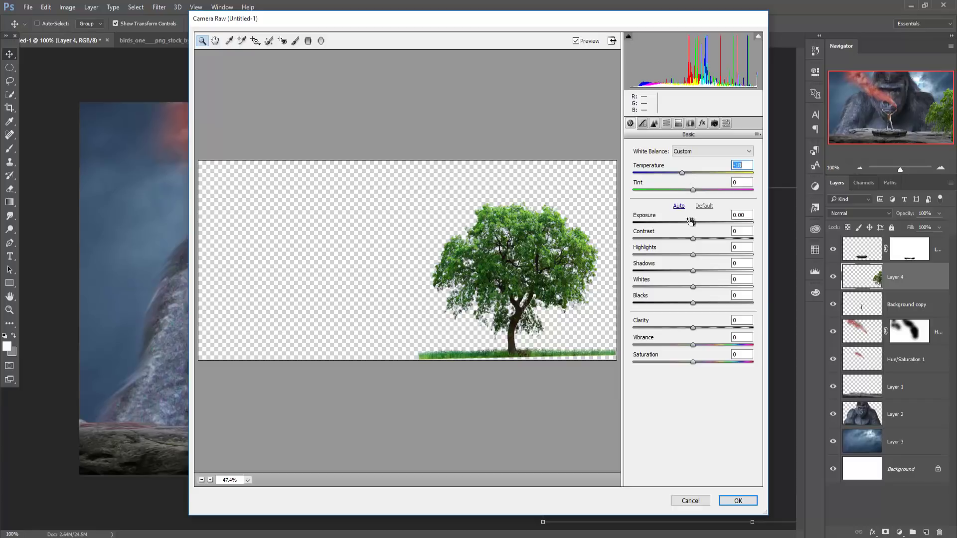
pyautogui.moveTo(694, 226); pyautogui.dragTo(691, 226)
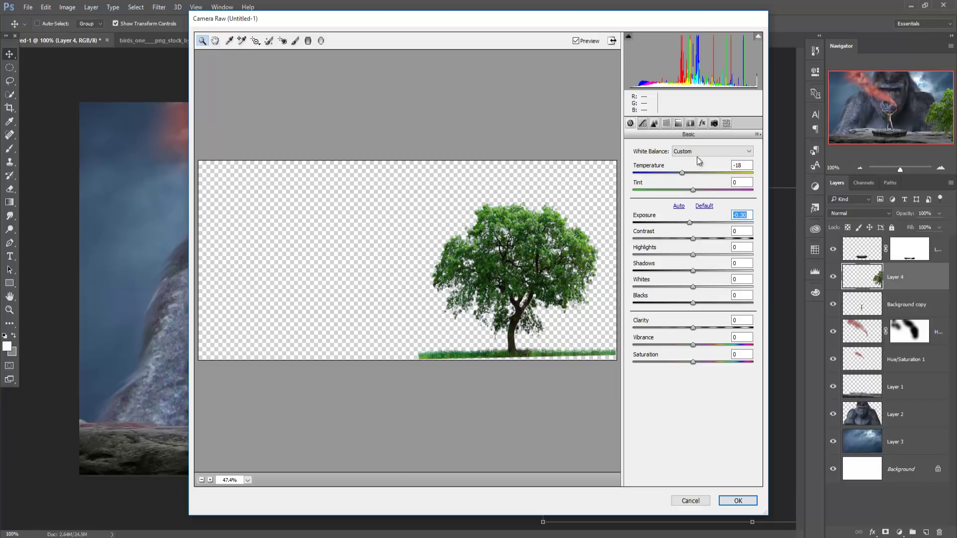
pyautogui.click(667, 123)
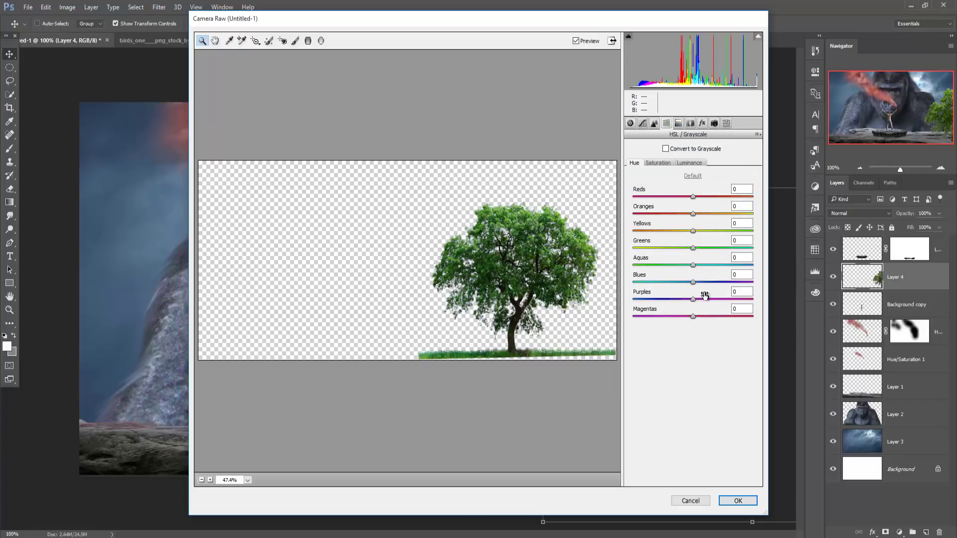
pyautogui.moveTo(693, 248); pyautogui.dragTo(705, 248)
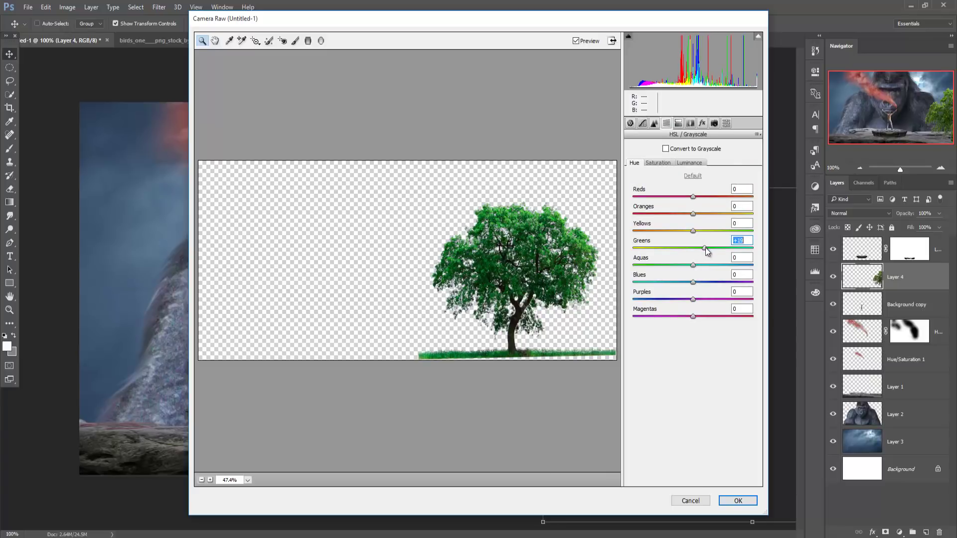
pyautogui.click(630, 123)
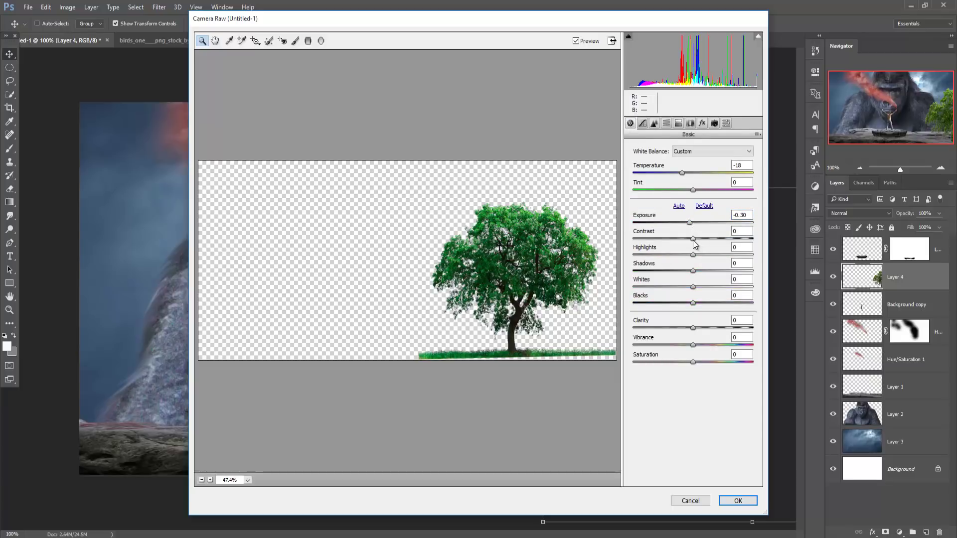
pyautogui.moveTo(694, 238); pyautogui.dragTo(684, 223)
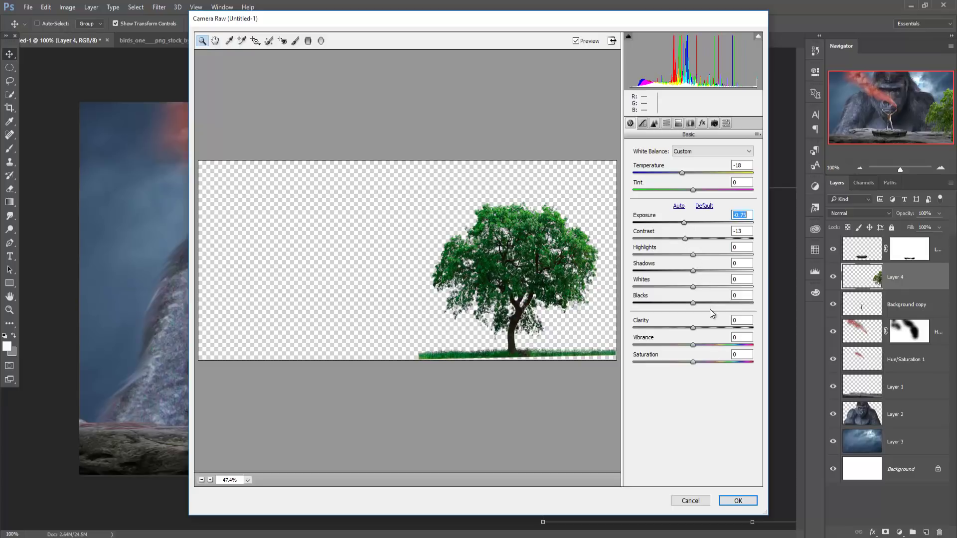
pyautogui.moveTo(692, 344)
pyautogui.mouseDown()
pyautogui.moveTo(681, 345)
pyautogui.moveTo(685, 363)
pyautogui.mouseUp()
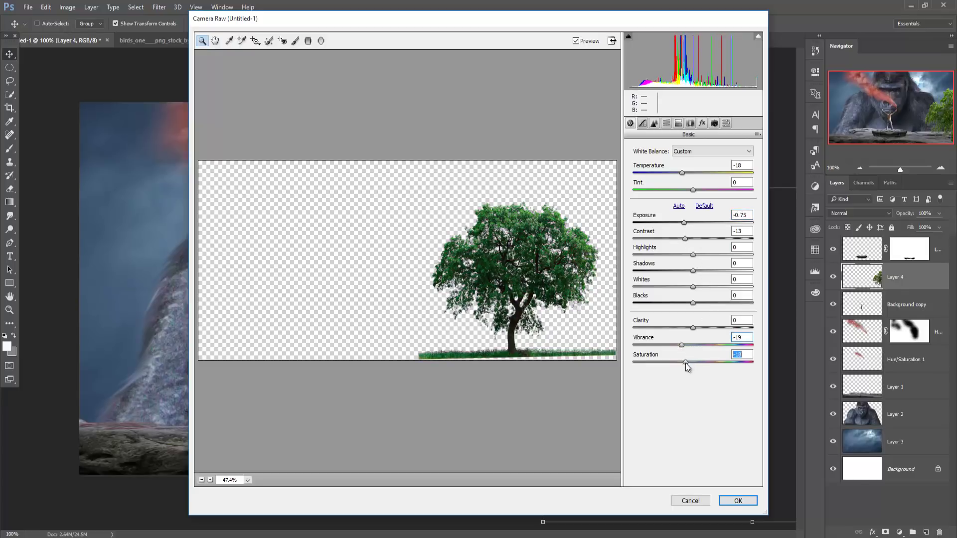
pyautogui.click(737, 501)
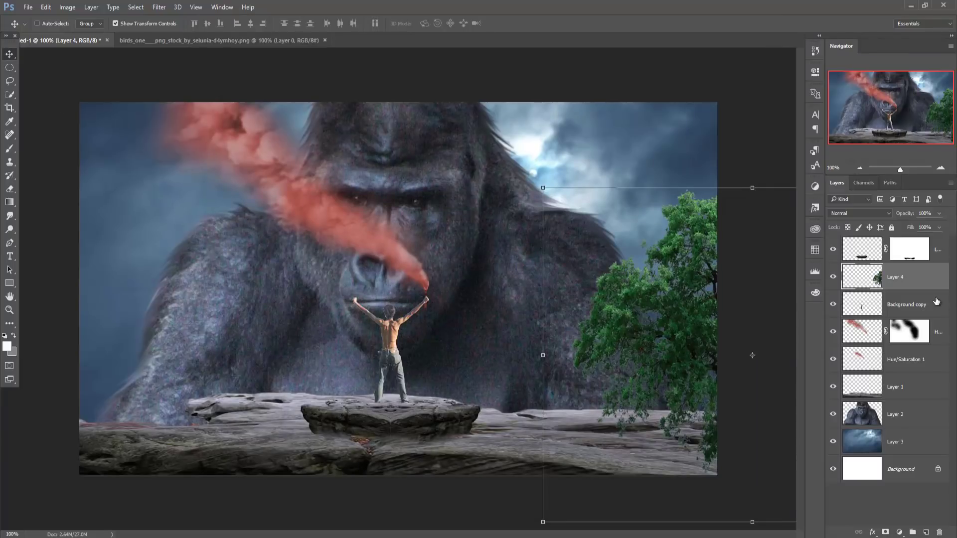
# Duplicate the tree layer, place Layer 4 copy at the bottom-left corner, and select the sky layer
pyautogui.rightClick(930, 292)
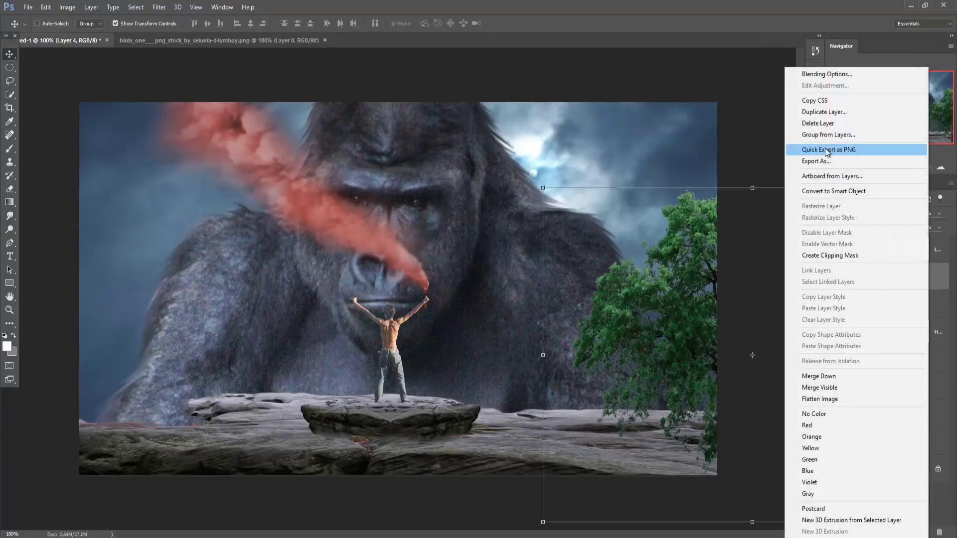
pyautogui.click(821, 113)
pyautogui.click(564, 168)
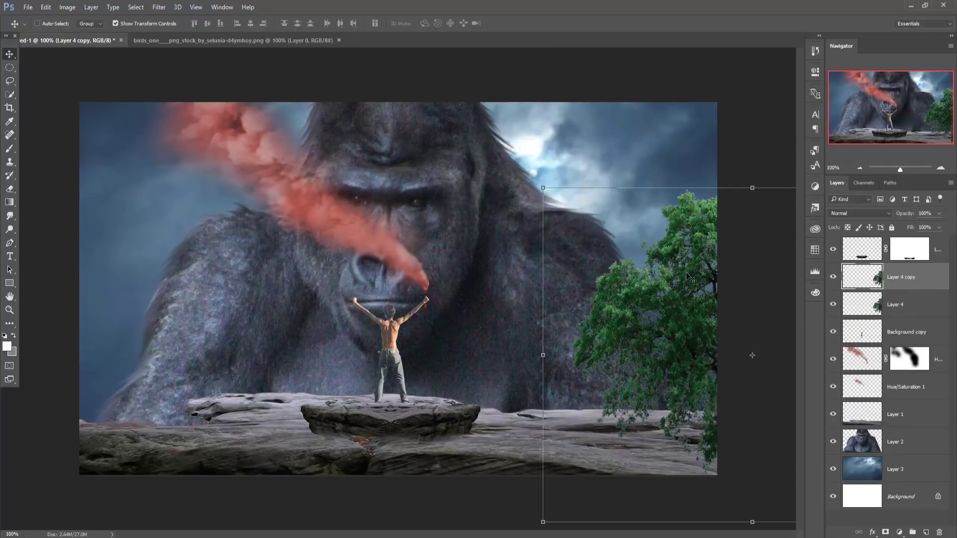
pyautogui.moveTo(603, 274)
pyautogui.mouseDown()
pyautogui.moveTo(28, 450)
pyautogui.moveTo(57, 417)
pyautogui.moveTo(34, 414)
pyautogui.mouseUp()
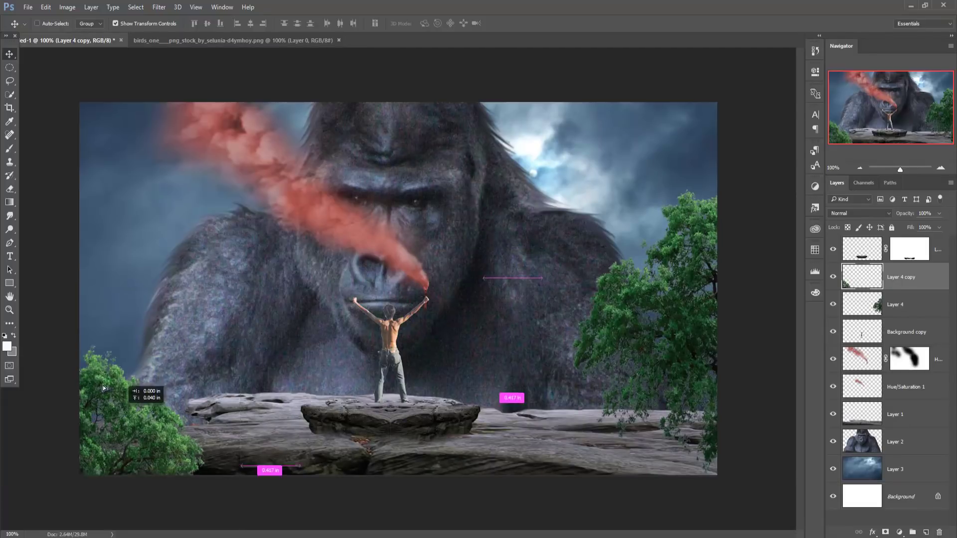
pyautogui.moveTo(103, 385)
pyautogui.mouseDown()
pyautogui.moveTo(95, 414)
pyautogui.moveTo(106, 402)
pyautogui.mouseUp()
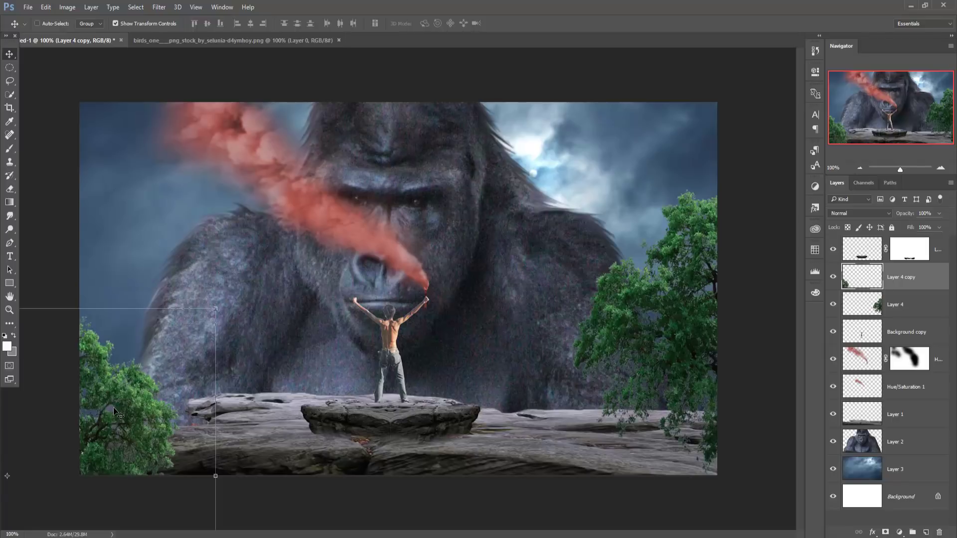
pyautogui.moveTo(116, 414)
pyautogui.mouseDown()
pyautogui.moveTo(199, 476)
pyautogui.moveTo(223, 455)
pyautogui.mouseUp()
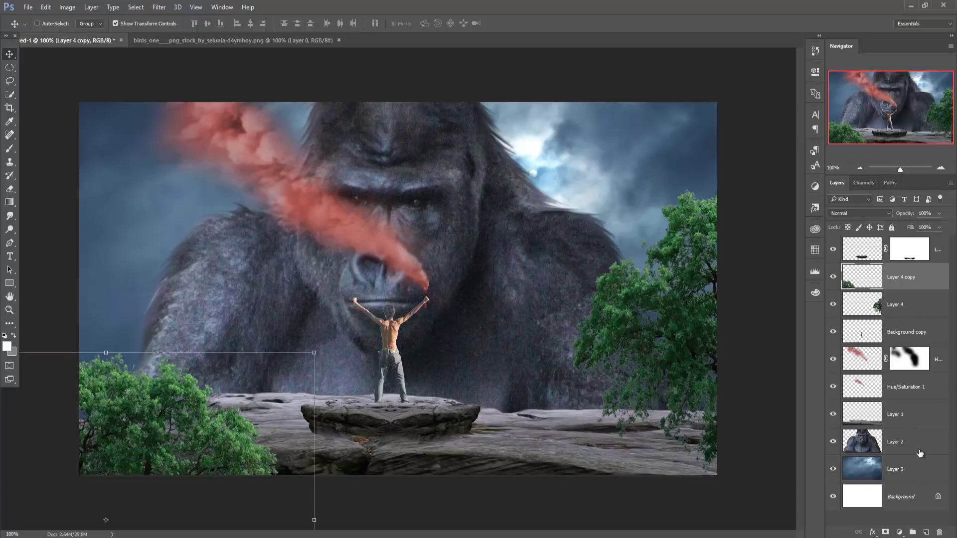
pyautogui.click(915, 466)
# Add Layer 5 above Layer 2 and paint white mist behind the man with a 500 px soft brush
pyautogui.click(926, 532)
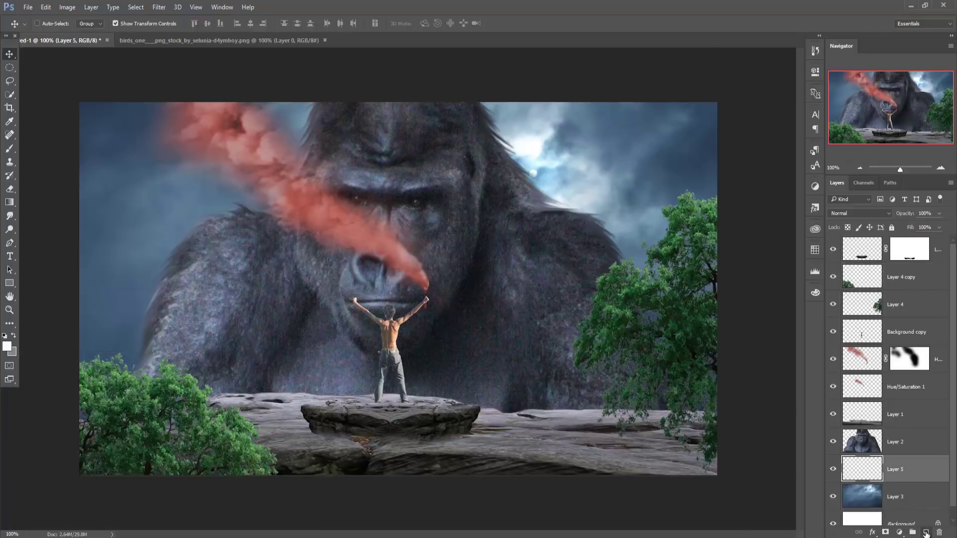
pyautogui.click(10, 148)
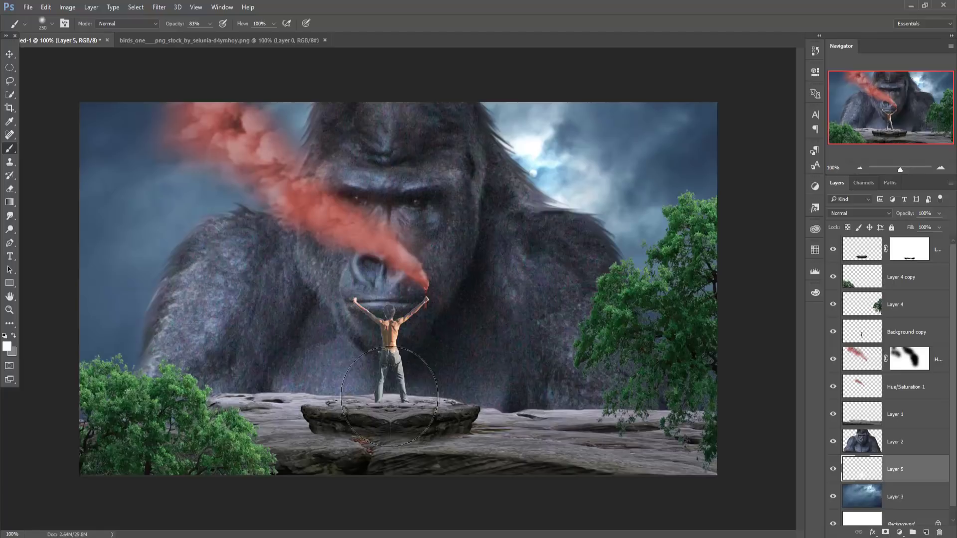
pyautogui.moveTo(389, 397); pyautogui.dragTo(390, 398)
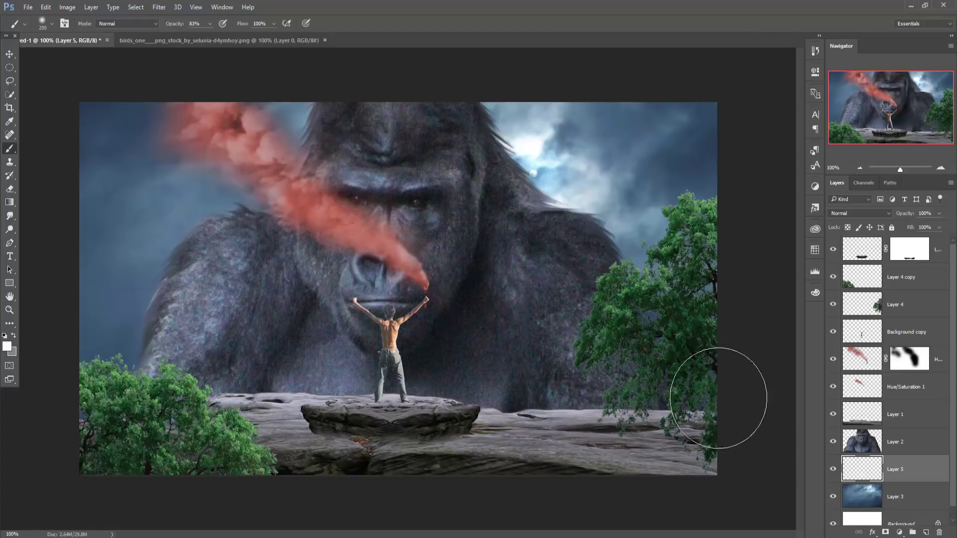
pyautogui.moveTo(911, 466); pyautogui.dragTo(912, 437)
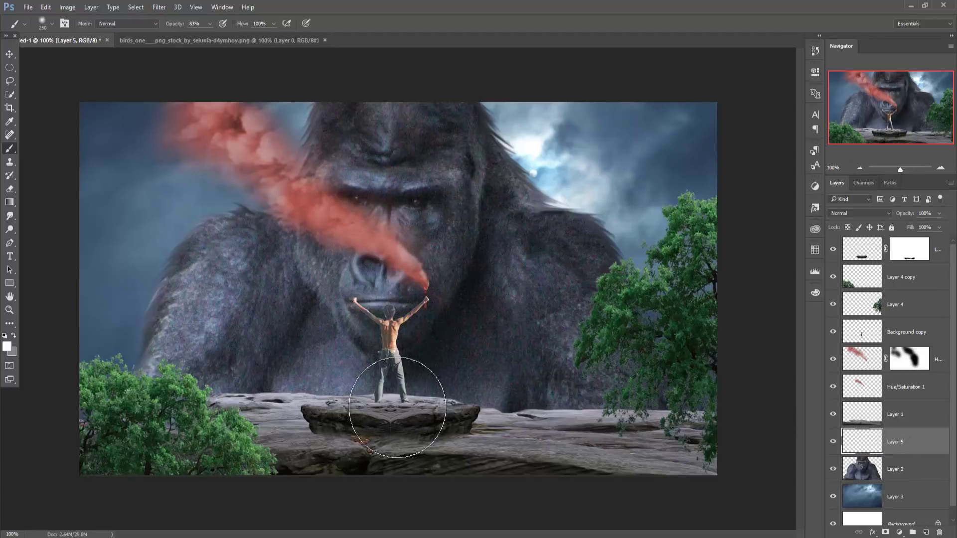
pyautogui.press(']')
pyautogui.press(']')
pyautogui.press(']')
pyautogui.press(']')
pyautogui.press(']')
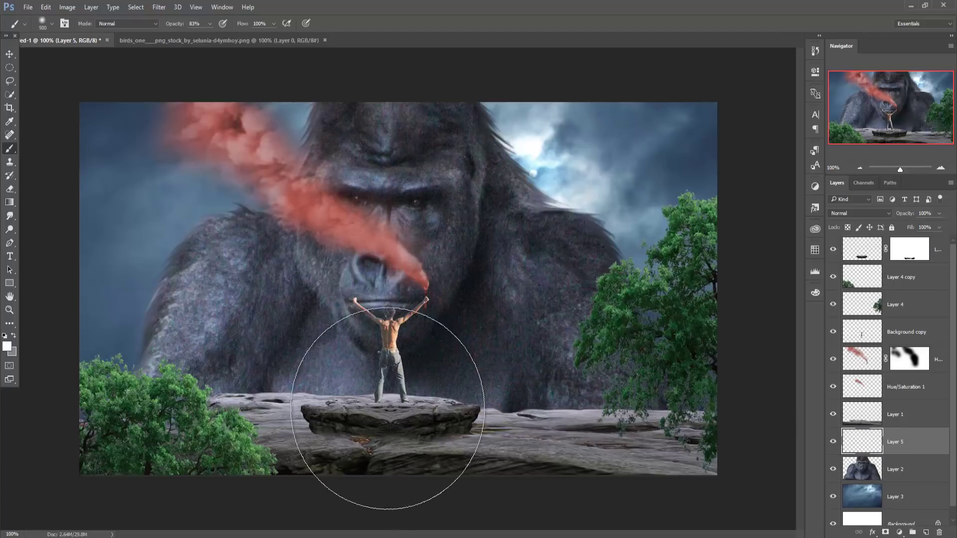
pyautogui.click(393, 424)
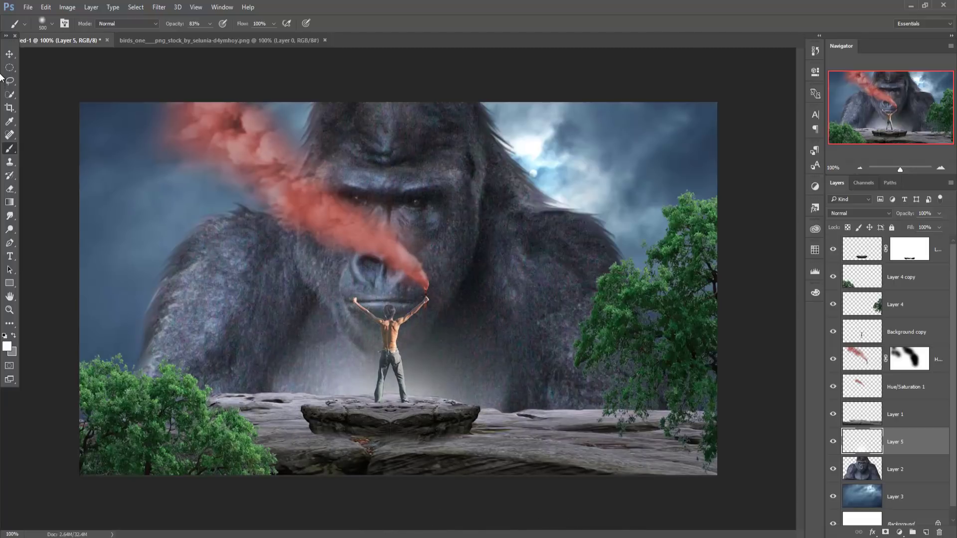
# Lower the mist layer's opacity to 82% and add an empty Layer 6 above the gorilla layer
pyautogui.click(9, 54)
pyautogui.click(939, 215)
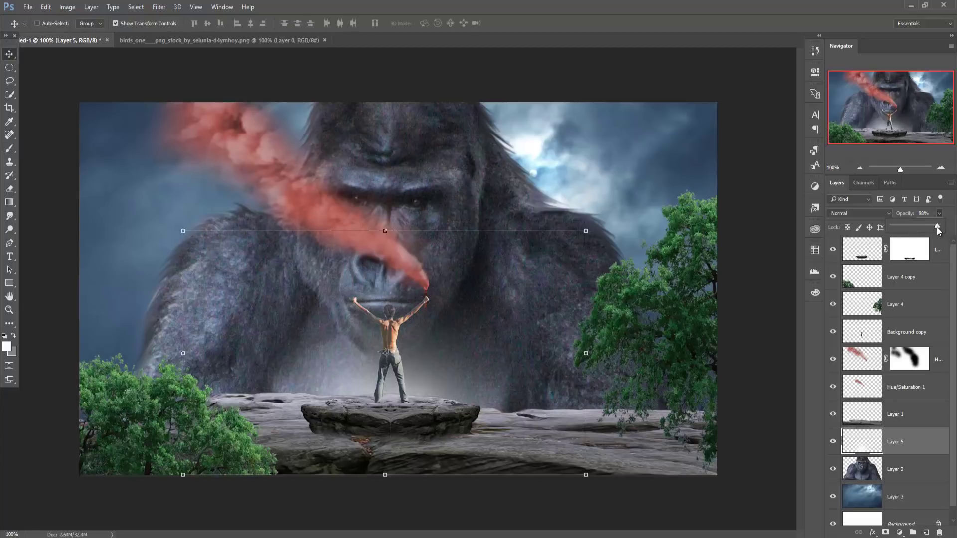
pyautogui.moveTo(937, 225); pyautogui.dragTo(933, 227)
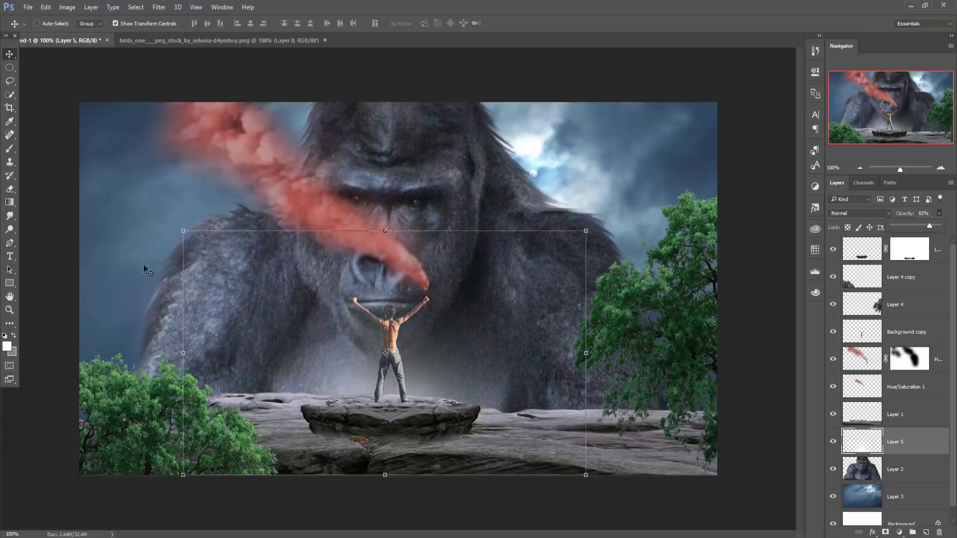
pyautogui.click(9, 55)
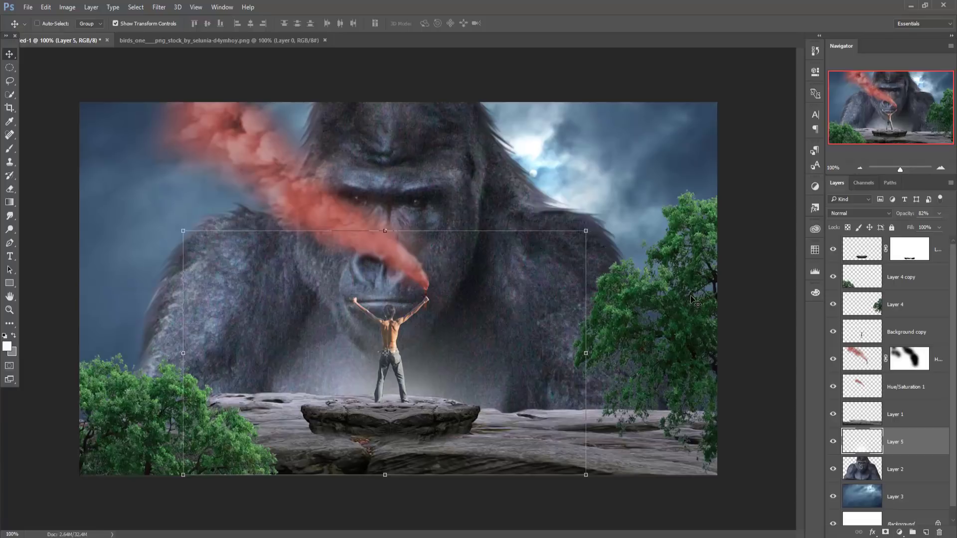
pyautogui.click(922, 464)
pyautogui.click(926, 533)
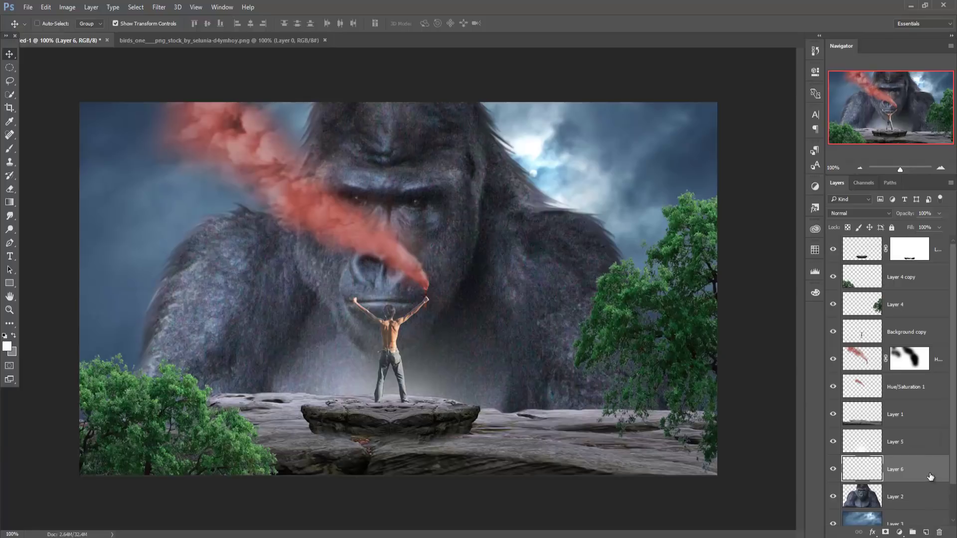
# Move Layer 6 beneath the gorilla and paint white haze over the sky with a 700 px brush
pyautogui.moveTo(930, 477); pyautogui.dragTo(900, 488)
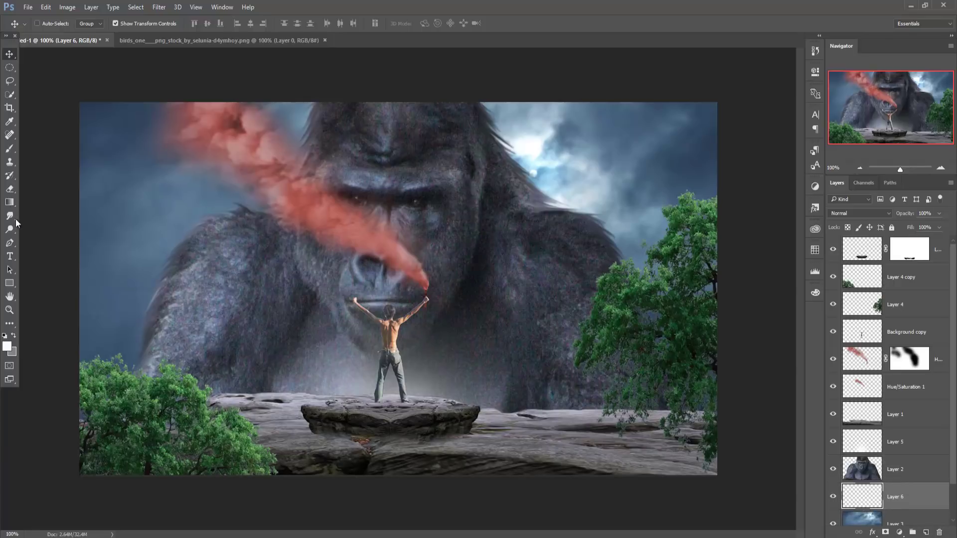
pyautogui.click(10, 149)
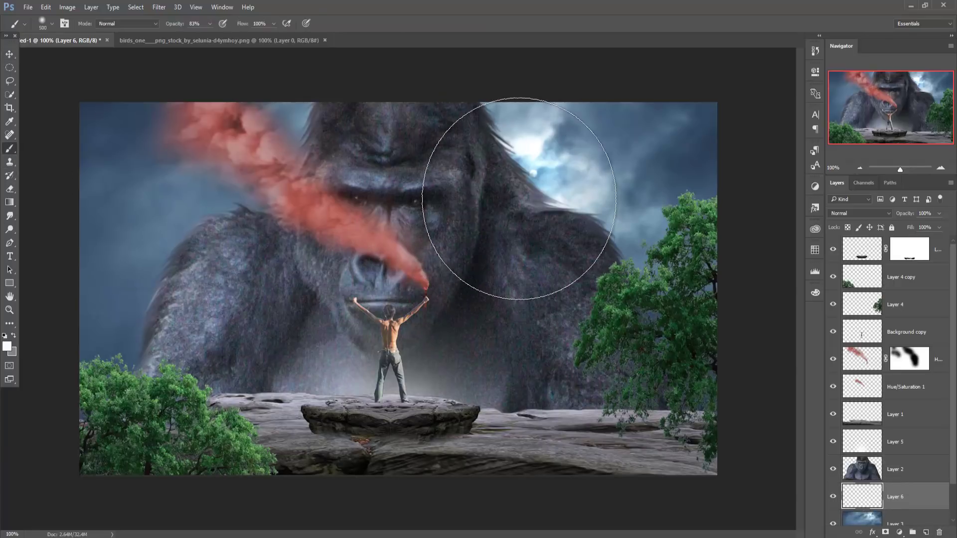
pyautogui.press(']')
pyautogui.press(']')
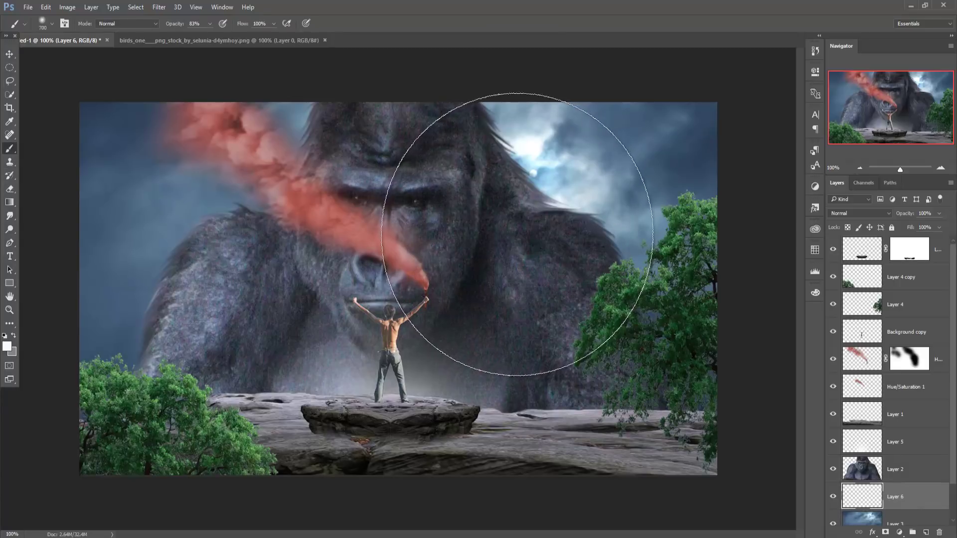
pyautogui.click(490, 224)
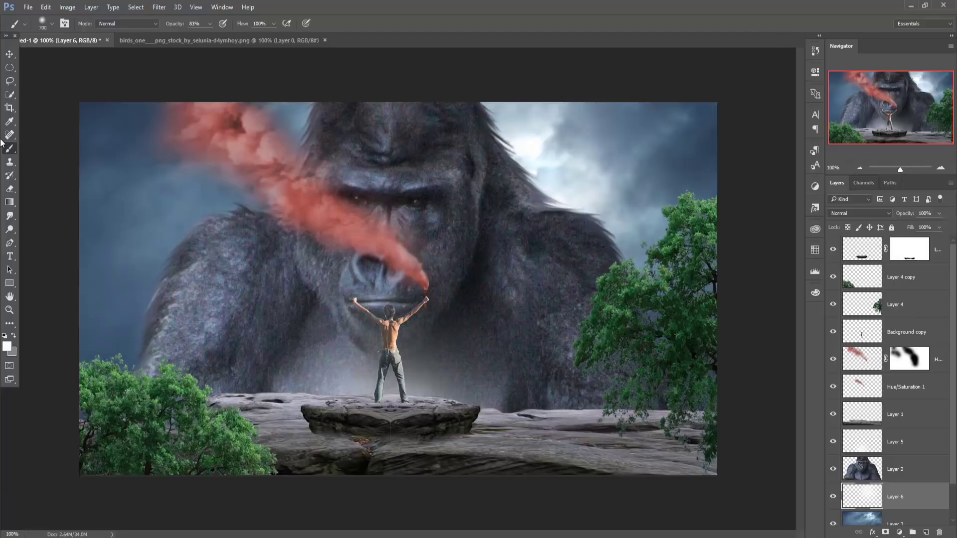
pyautogui.click(9, 67)
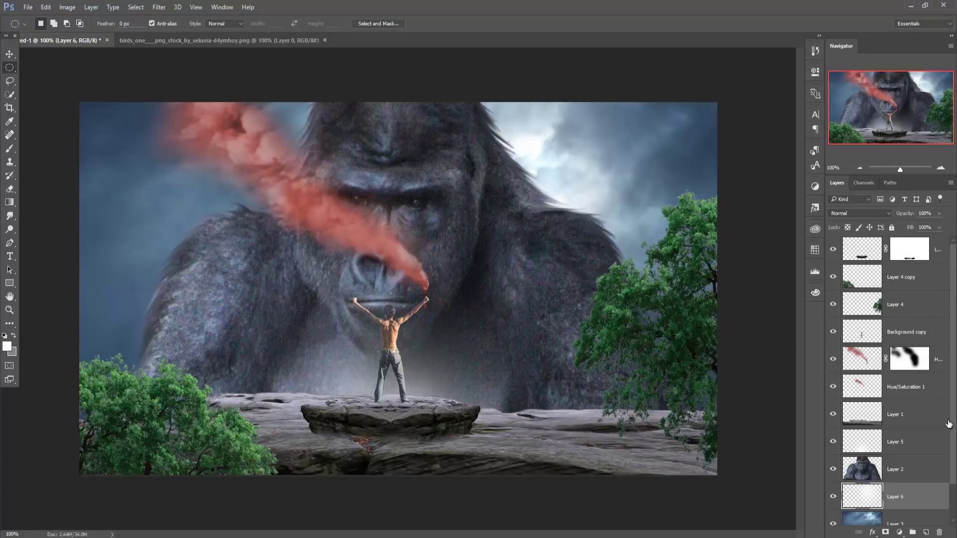
# Duplicate the Background copy layer holding the man
pyautogui.click(942, 254)
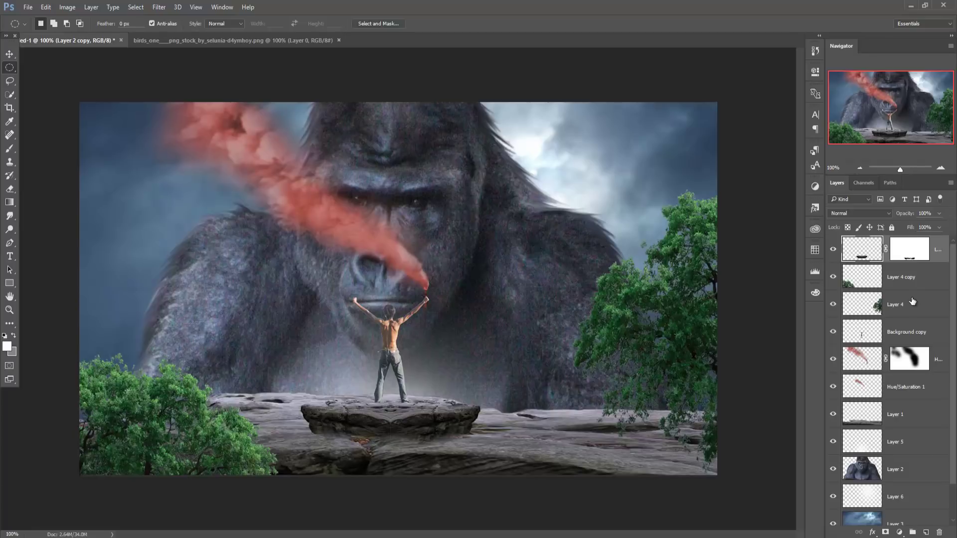
pyautogui.click(892, 333)
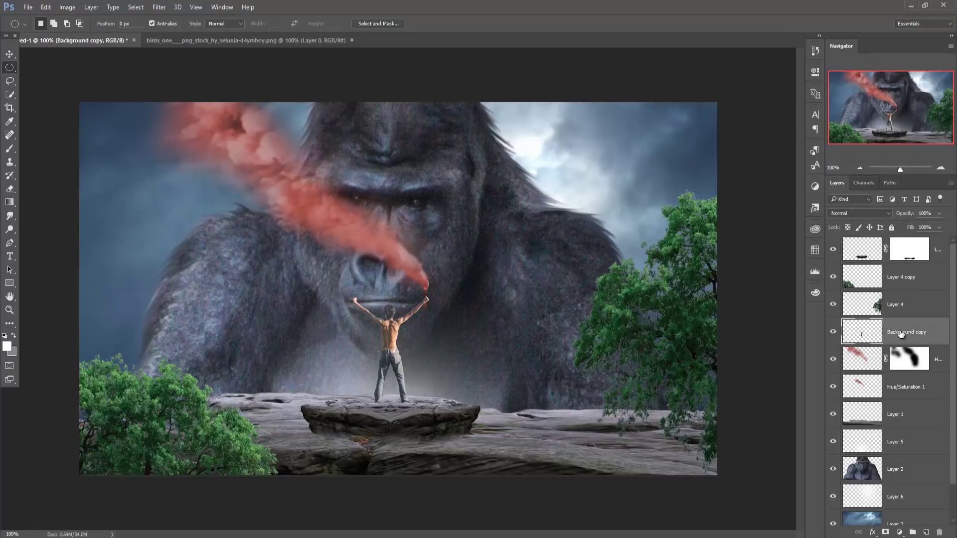
pyautogui.rightClick(910, 331)
pyautogui.click(788, 111)
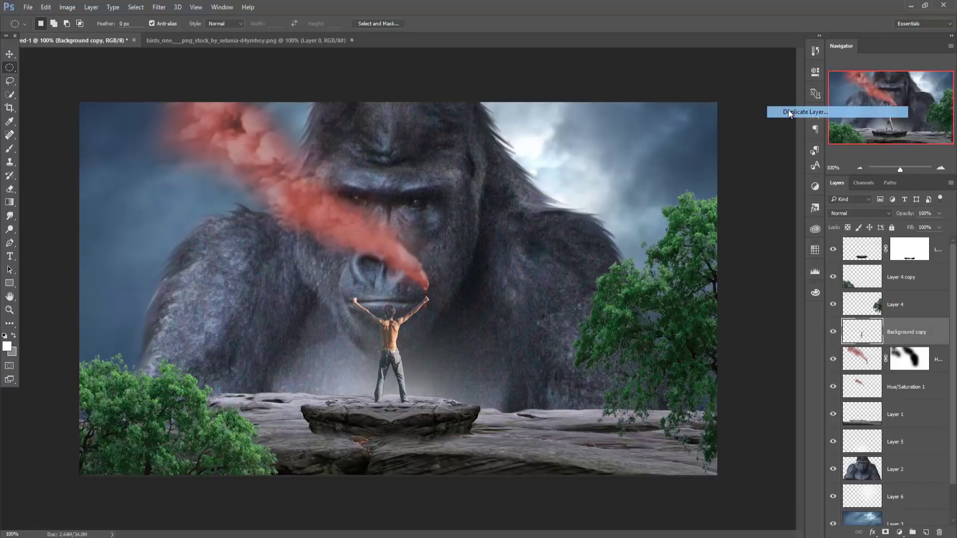
pyautogui.click(564, 165)
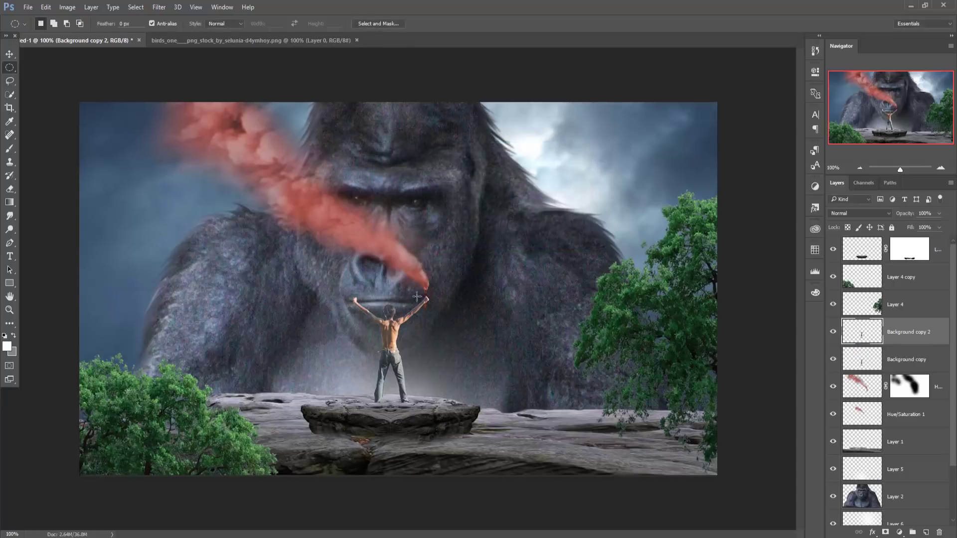
# Flip the original man layer upside down below his feet at -67.74% height
pyautogui.click(9, 54)
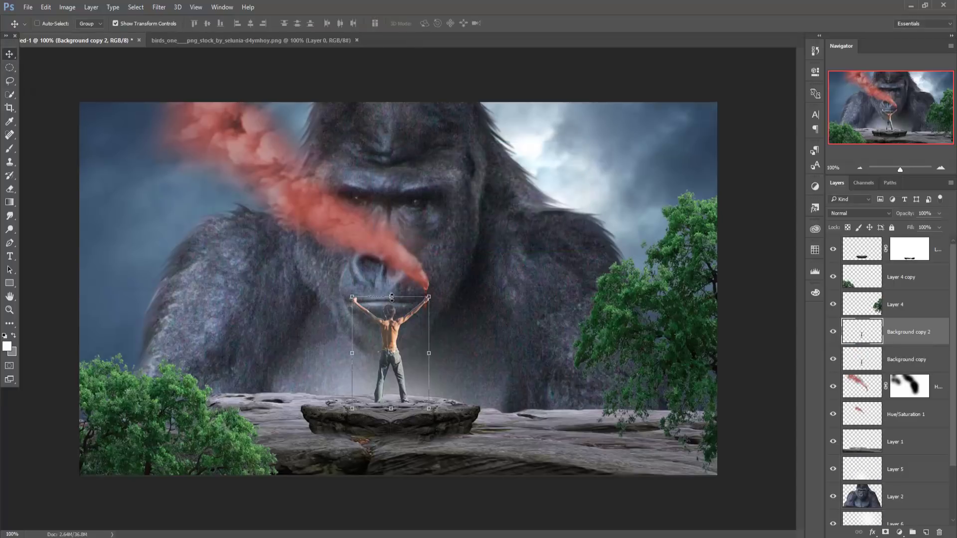
pyautogui.click(895, 361)
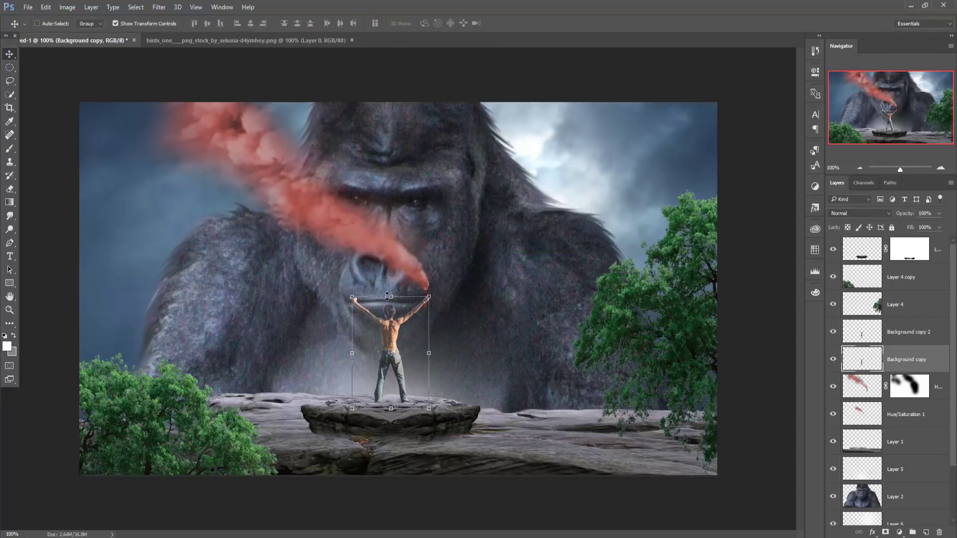
pyautogui.hotkey('ctrl', 't')
pyautogui.moveTo(390, 297); pyautogui.dragTo(397, 480)
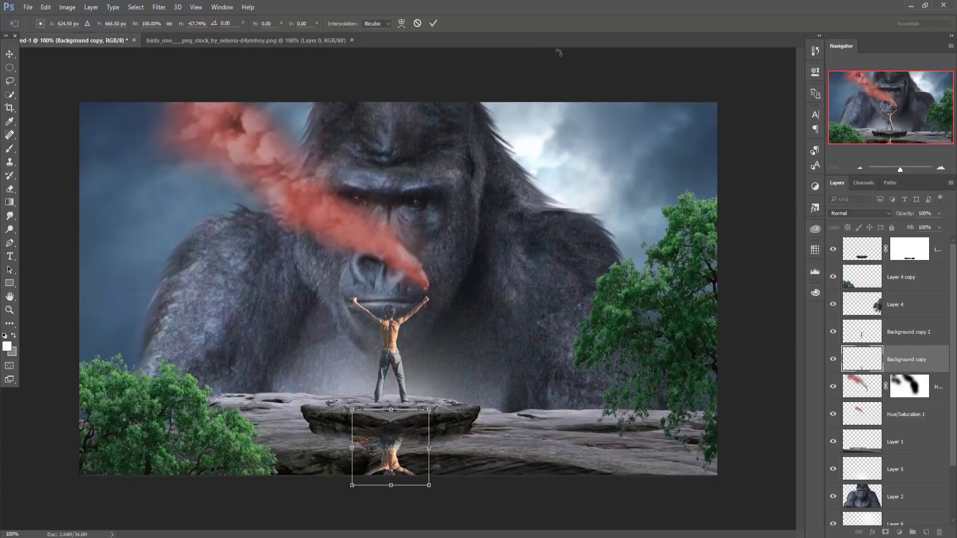
# Move the flipped copy to the top of the stack and align it under the man at the rock edge
pyautogui.click(431, 24)
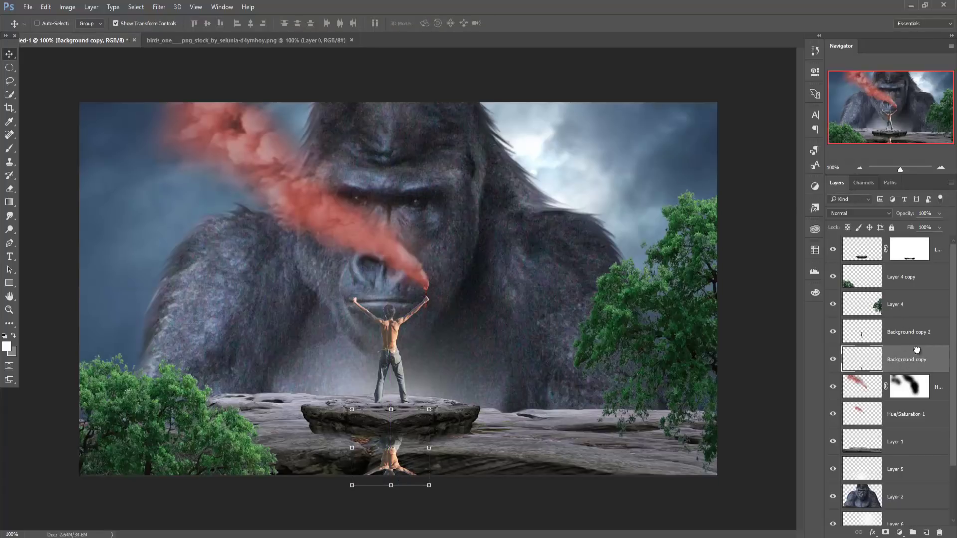
pyautogui.moveTo(916, 352); pyautogui.dragTo(903, 245)
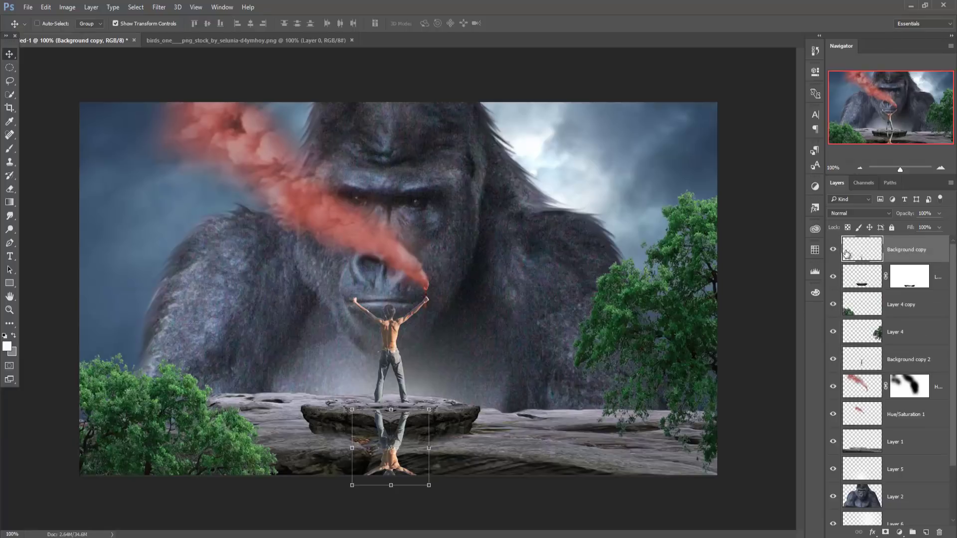
pyautogui.moveTo(406, 430); pyautogui.dragTo(402, 418)
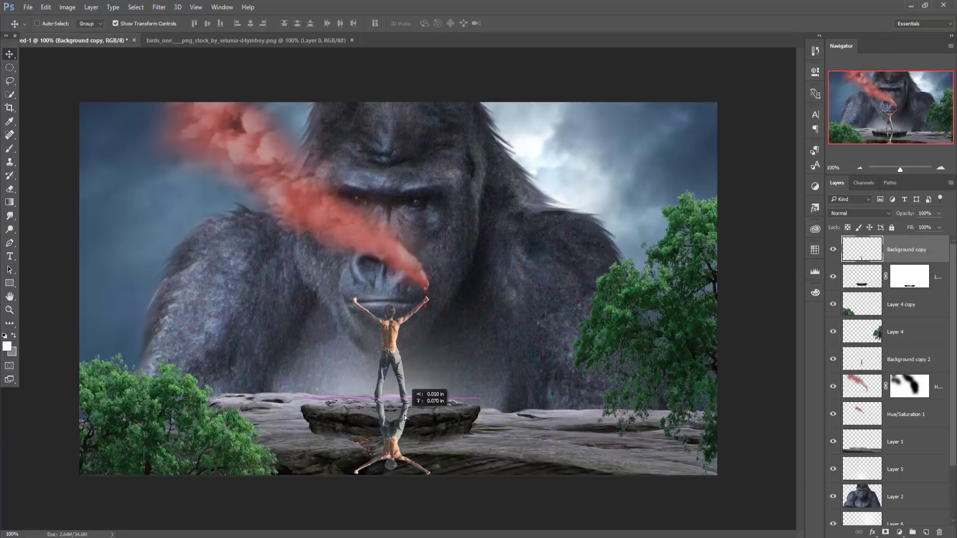
pyautogui.moveTo(402, 418); pyautogui.dragTo(411, 420)
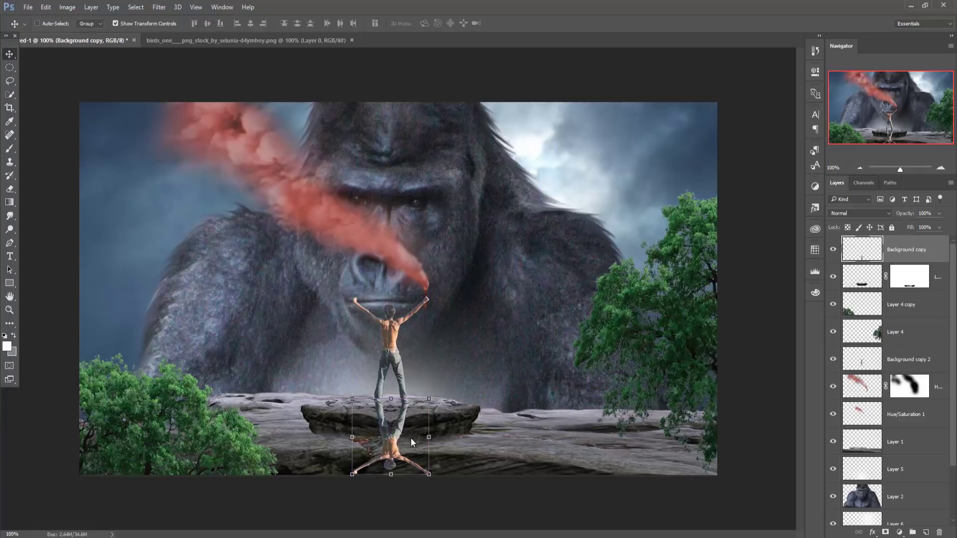
pyautogui.press('Left')
pyautogui.press('Left')
pyautogui.press('Left')
# Stretch the reflection downward to 208.84% height
pyautogui.moveTo(391, 475); pyautogui.dragTo(390, 535)
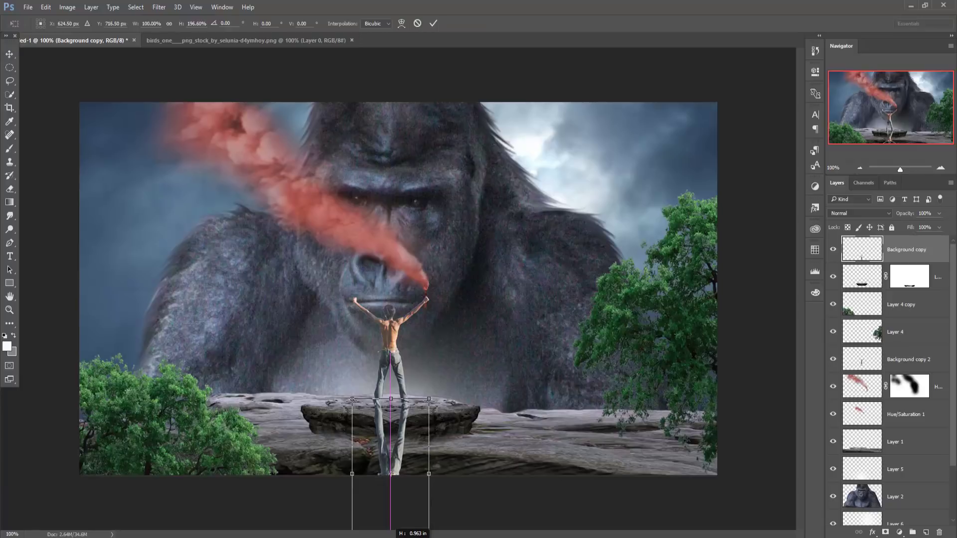
pyautogui.moveTo(391, 478); pyautogui.dragTo(391, 478)
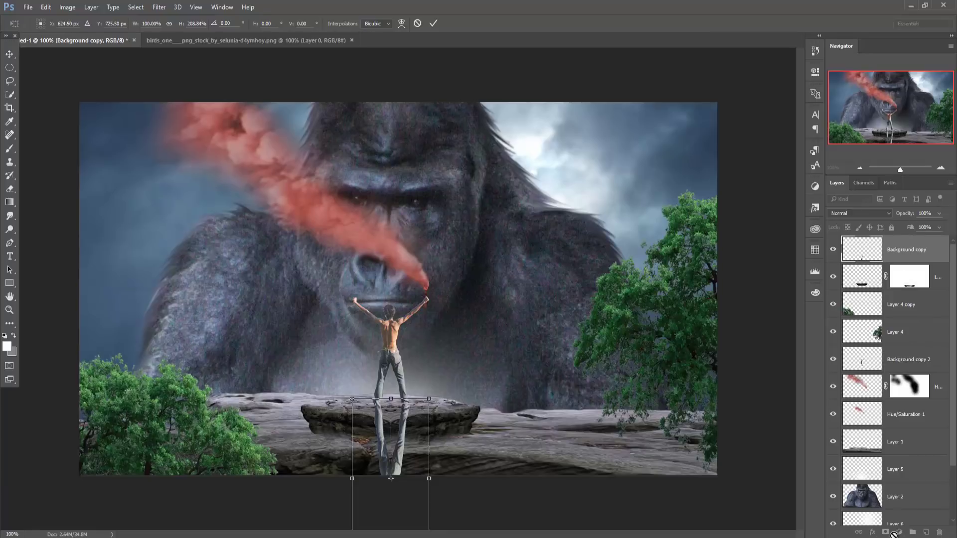
pyautogui.click(434, 24)
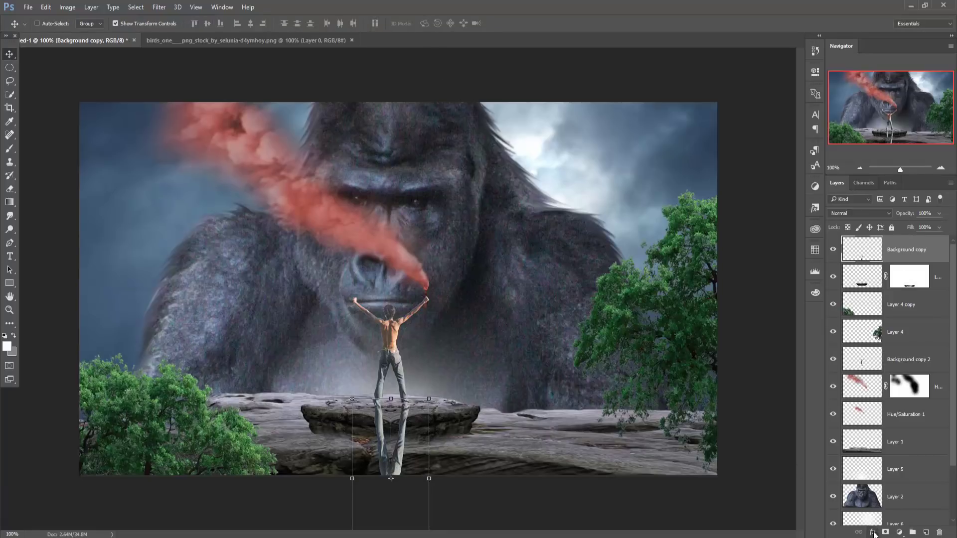
# Give the reflection a black Color Overlay and lower its opacity to 86%
pyautogui.click(873, 532)
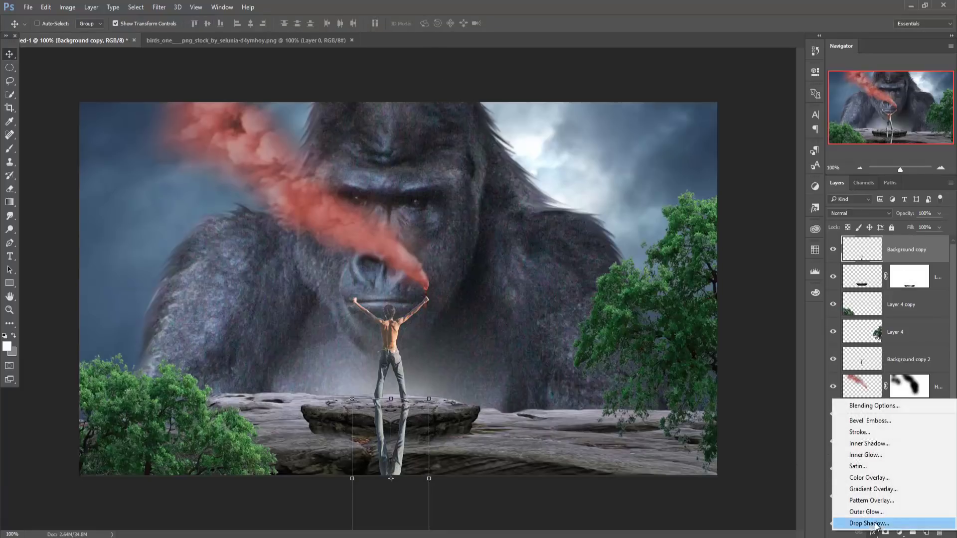
pyautogui.click(877, 478)
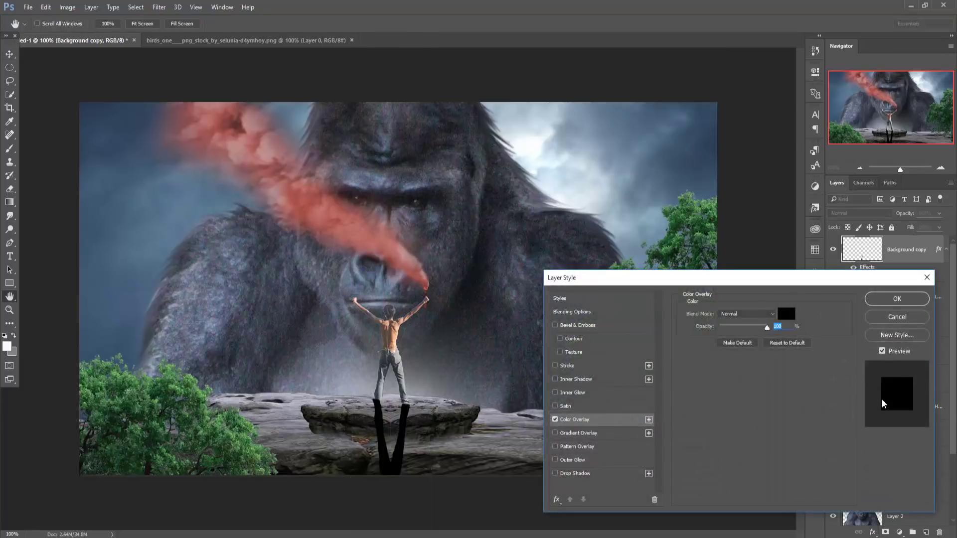
pyautogui.click(896, 298)
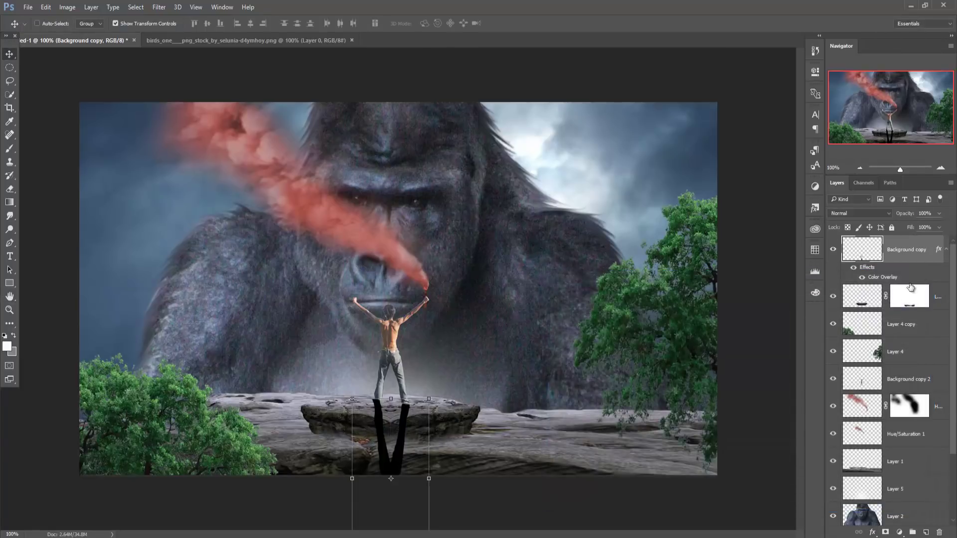
pyautogui.click(939, 213)
pyautogui.moveTo(937, 227); pyautogui.dragTo(934, 229)
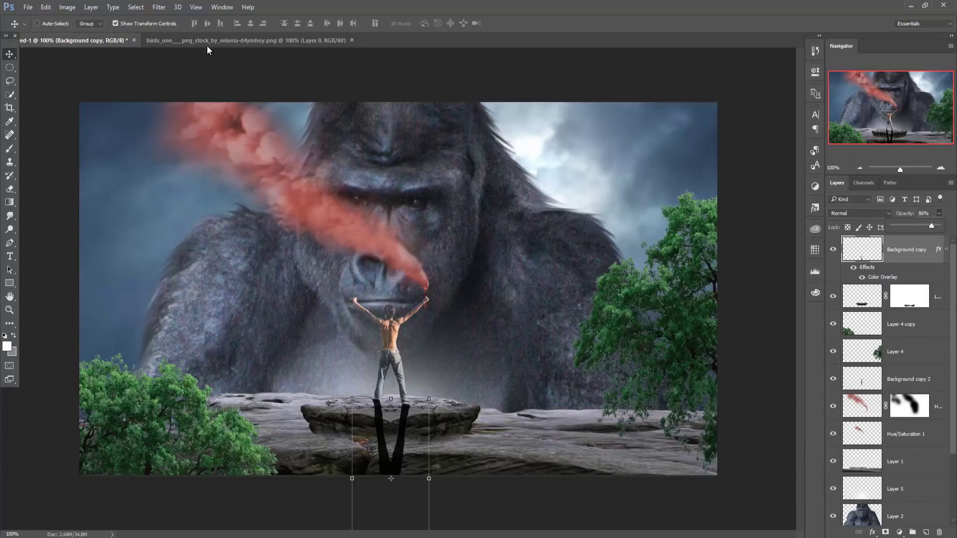
# Soften the black shadow with a 3.0-pixel Gaussian Blur
pyautogui.click(159, 7)
pyautogui.moveTo(169, 121)
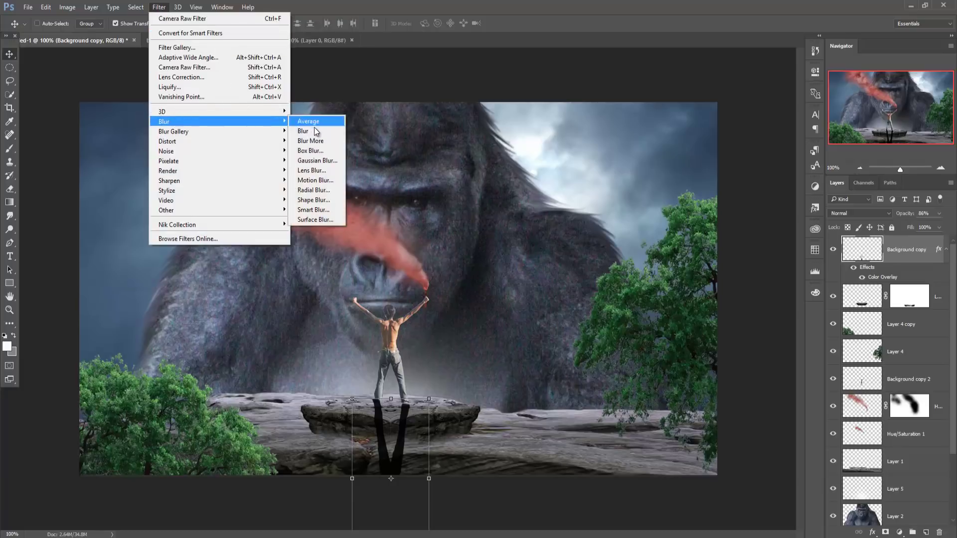
pyautogui.click(320, 162)
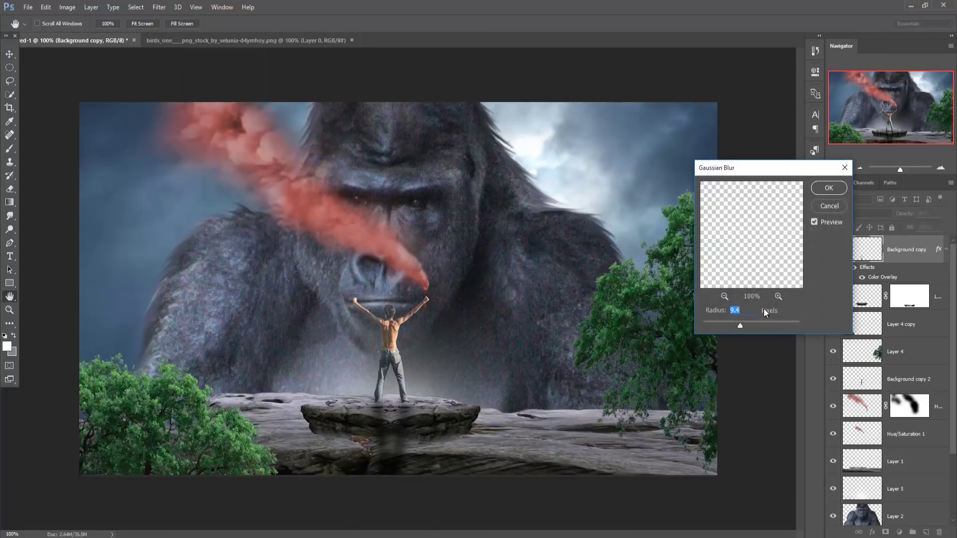
pyautogui.moveTo(719, 325); pyautogui.dragTo(717, 325)
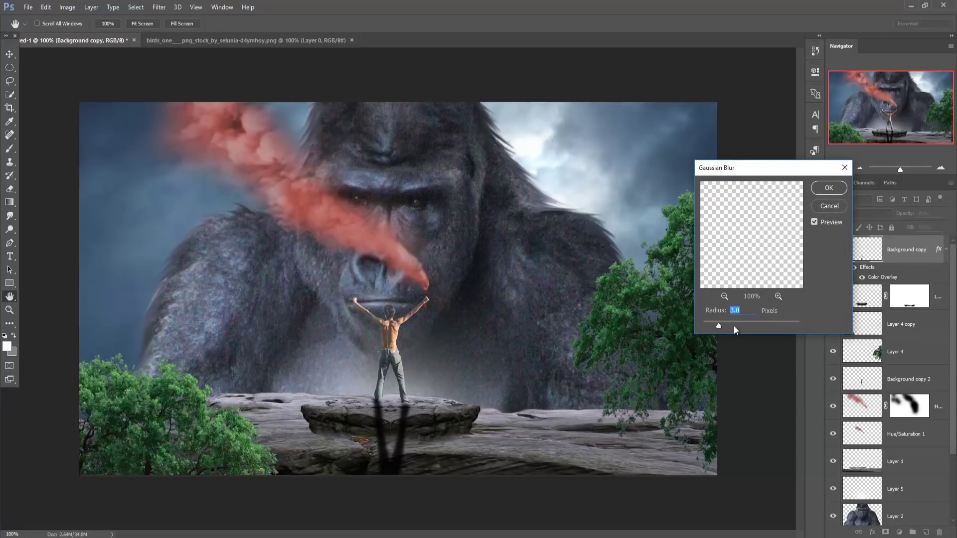
pyautogui.click(821, 191)
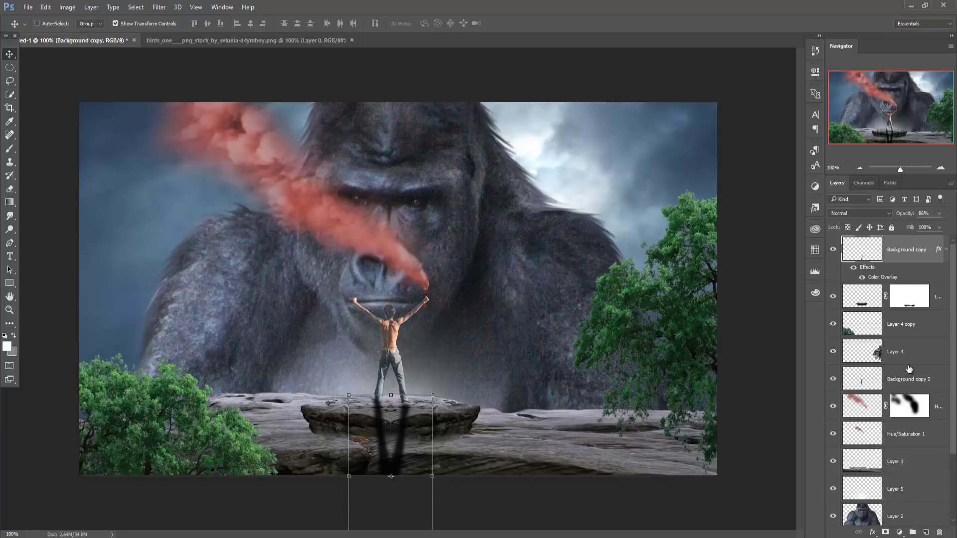
# Add a Color Balance layer with midtones Cyan-Red -11, Magenta-Green -6, Yellow-Blue +17
pyautogui.click(899, 532)
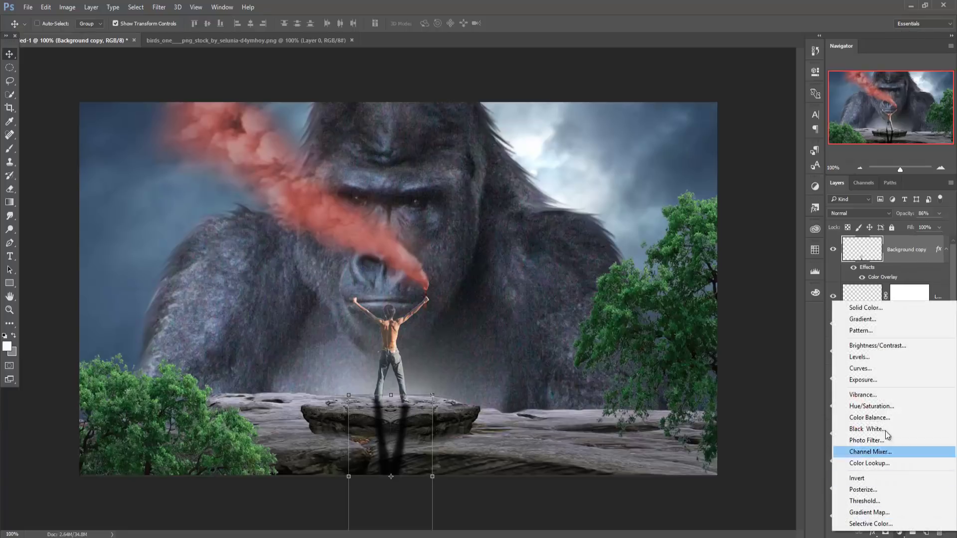
pyautogui.click(892, 417)
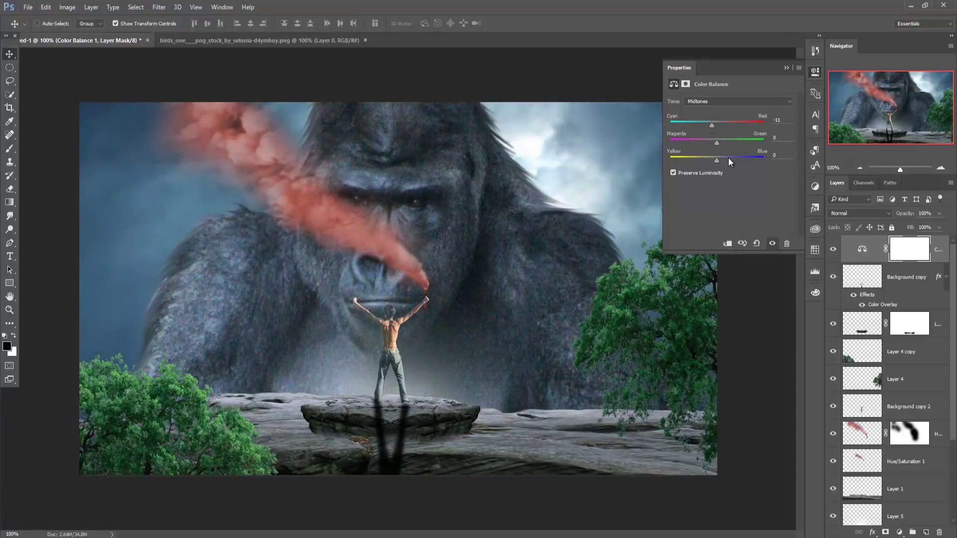
pyautogui.moveTo(716, 160); pyautogui.dragTo(722, 160)
pyautogui.moveTo(714, 141); pyautogui.dragTo(715, 143)
pyautogui.click(942, 258)
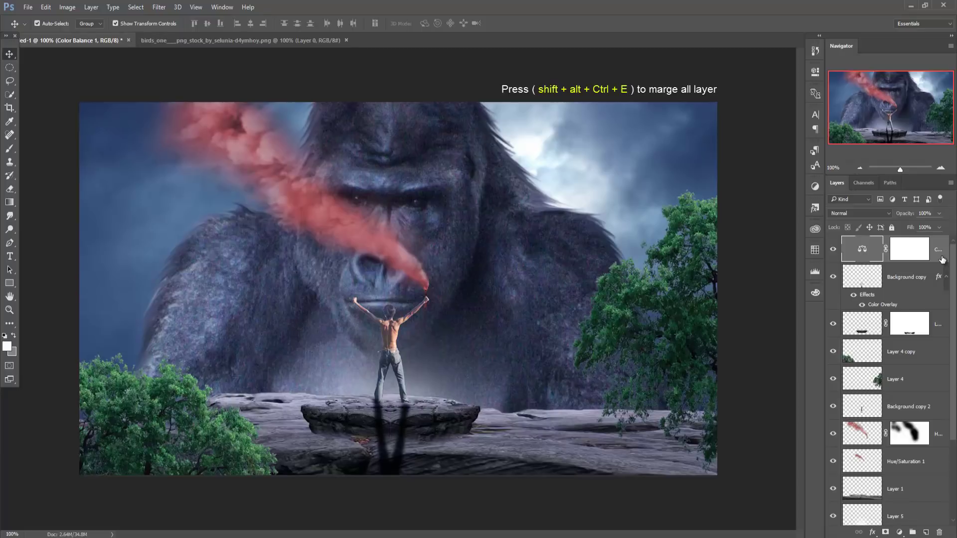
# Merge visible layers into Layer 7 and split-tone it in Camera Raw with cyan (180) shadows
pyautogui.hotkey('ctrl', 'shift', 'alt', 'e')
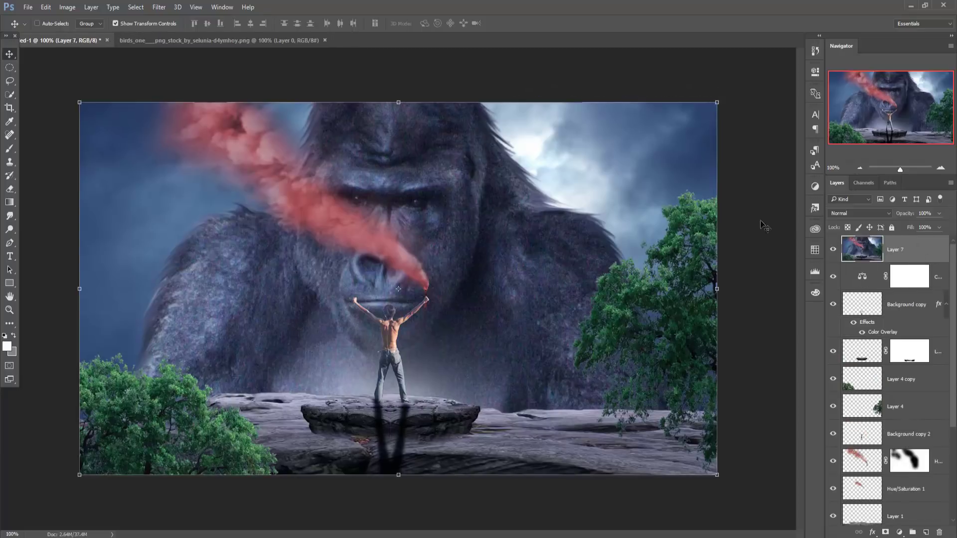
pyautogui.click(159, 7)
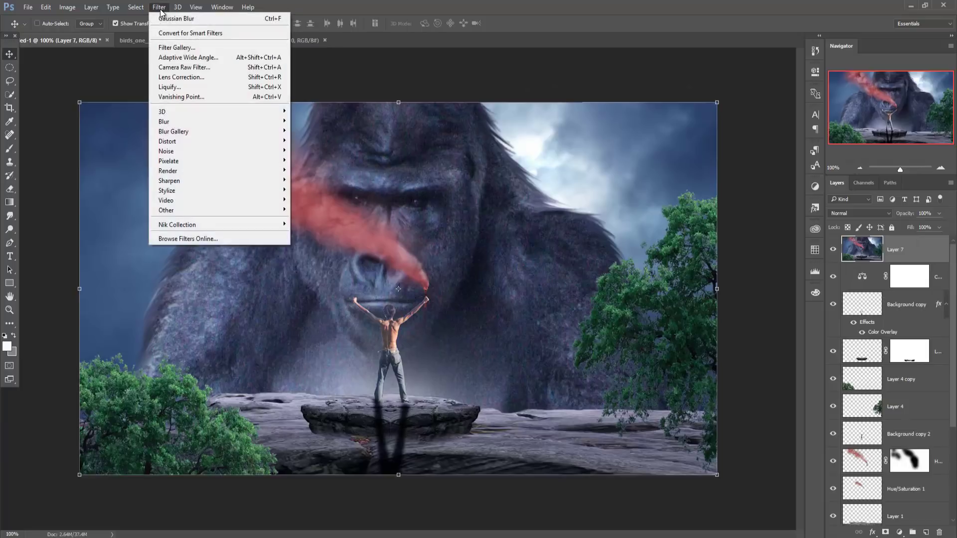
pyautogui.click(185, 67)
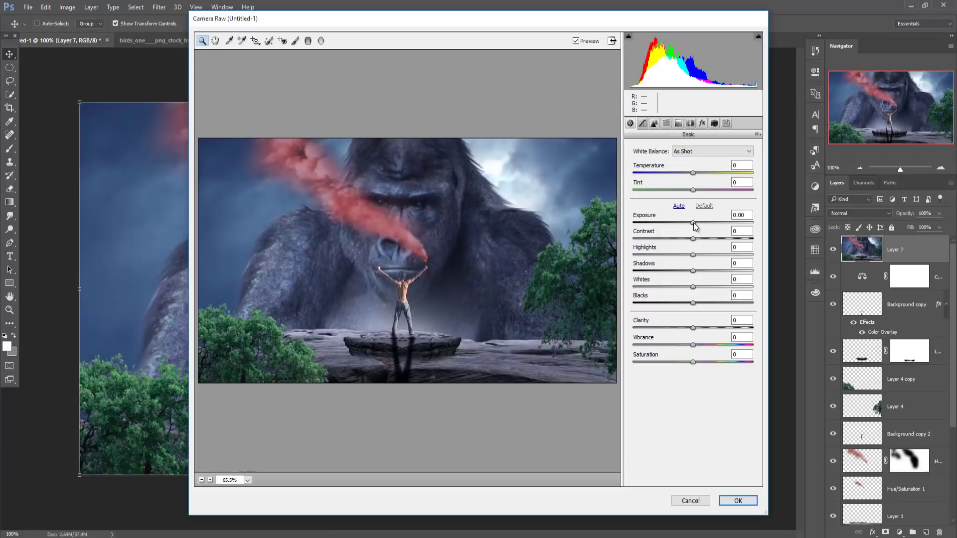
pyautogui.click(678, 123)
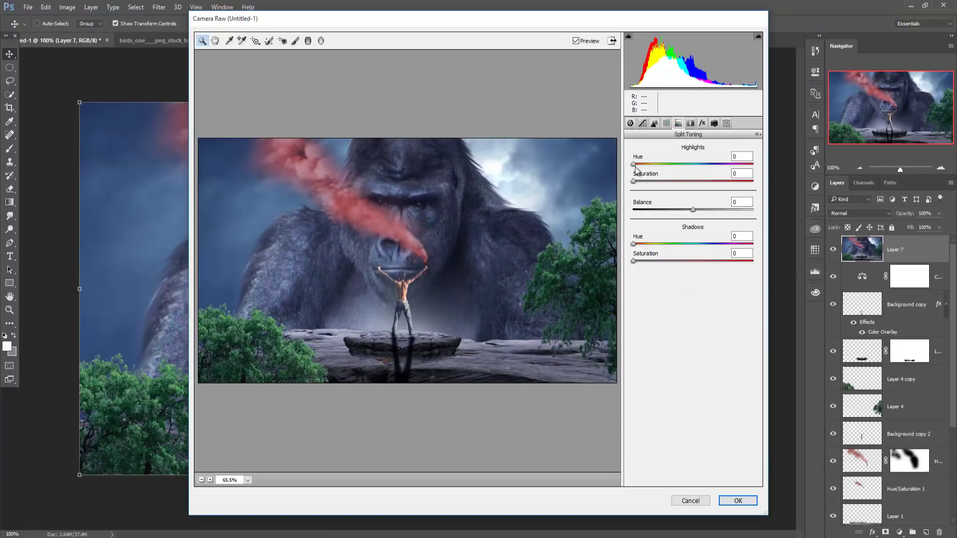
pyautogui.moveTo(635, 182); pyautogui.dragTo(641, 183)
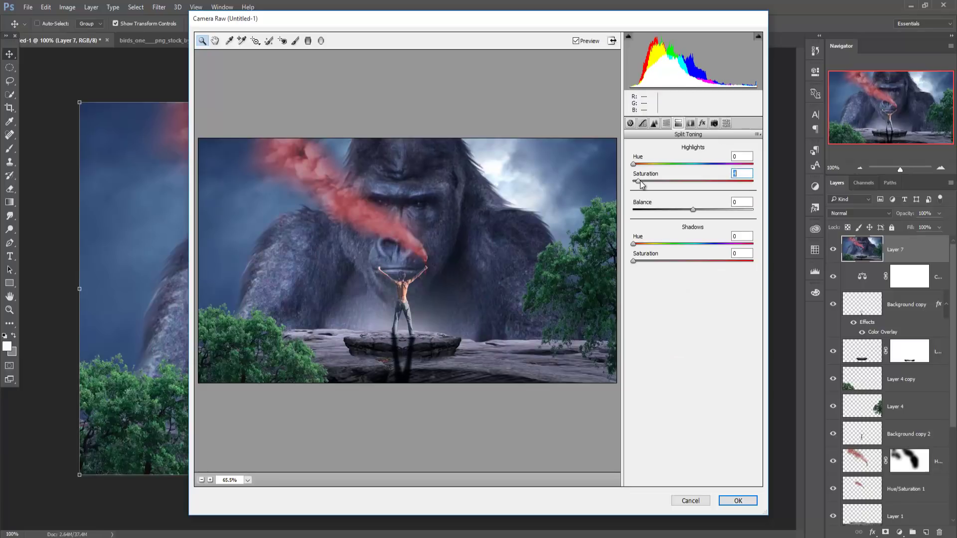
pyautogui.moveTo(634, 244); pyautogui.dragTo(692, 253)
pyautogui.moveTo(634, 261); pyautogui.dragTo(645, 270)
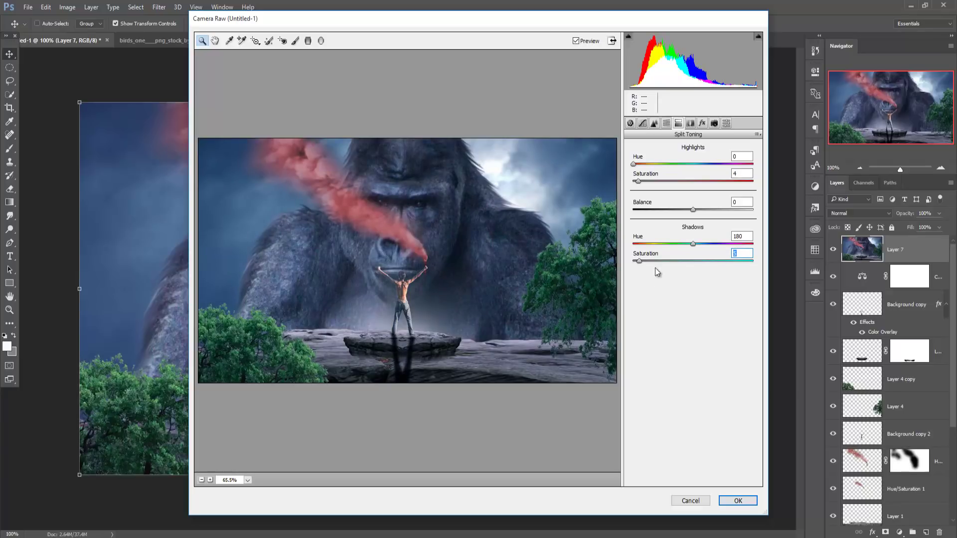
# Shift the reds' hue to -48 in HSL and apply the Camera Raw Filter
pyautogui.click(667, 123)
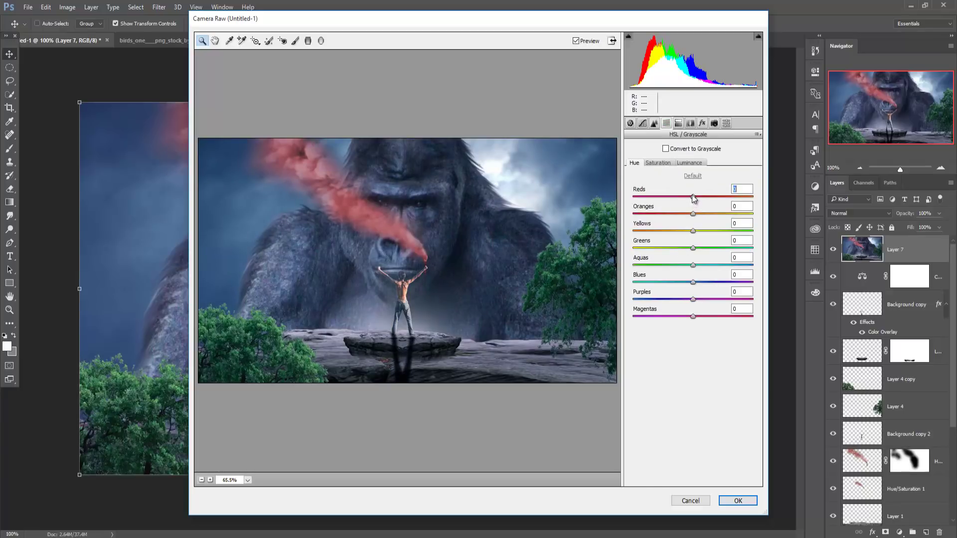
pyautogui.moveTo(694, 199); pyautogui.dragTo(663, 199)
pyautogui.moveTo(663, 199); pyautogui.dragTo(665, 199)
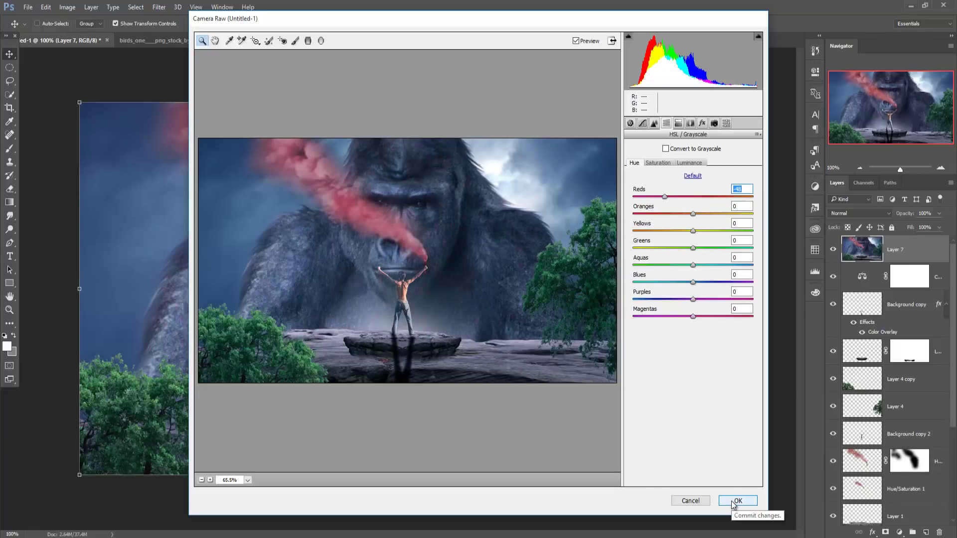
pyautogui.click(736, 501)
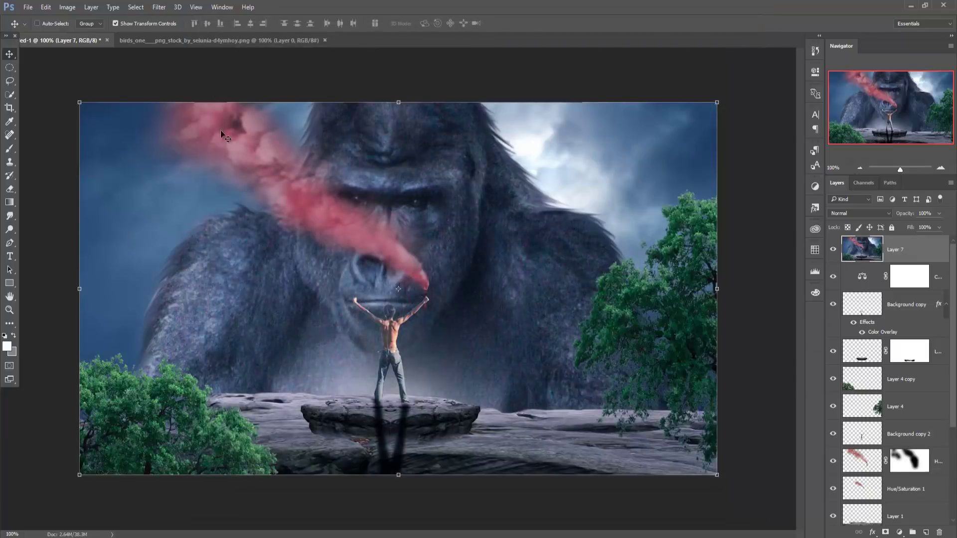
# Apply Color Efex Pro 4 Cross Processing at 50% strength as a new layer
pyautogui.click(159, 8)
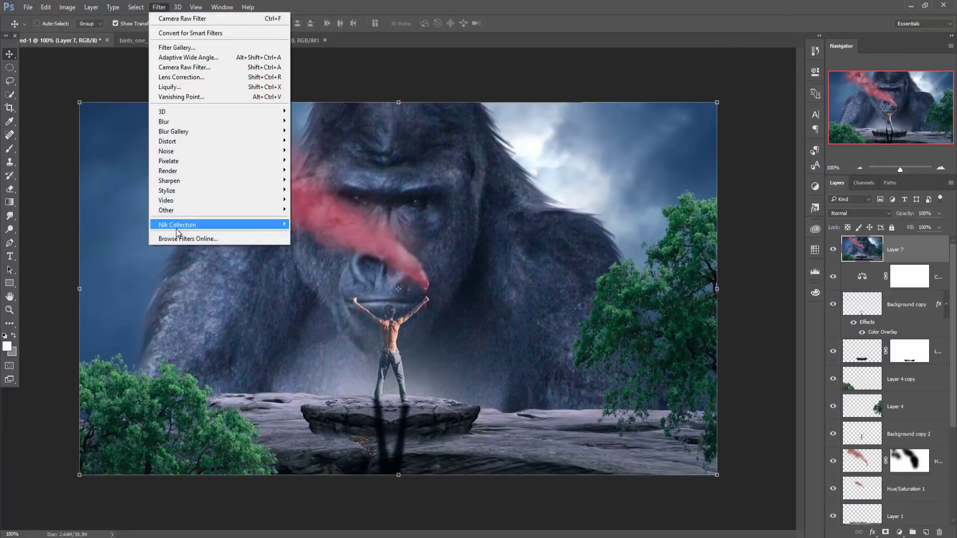
pyautogui.moveTo(178, 225)
pyautogui.click(334, 236)
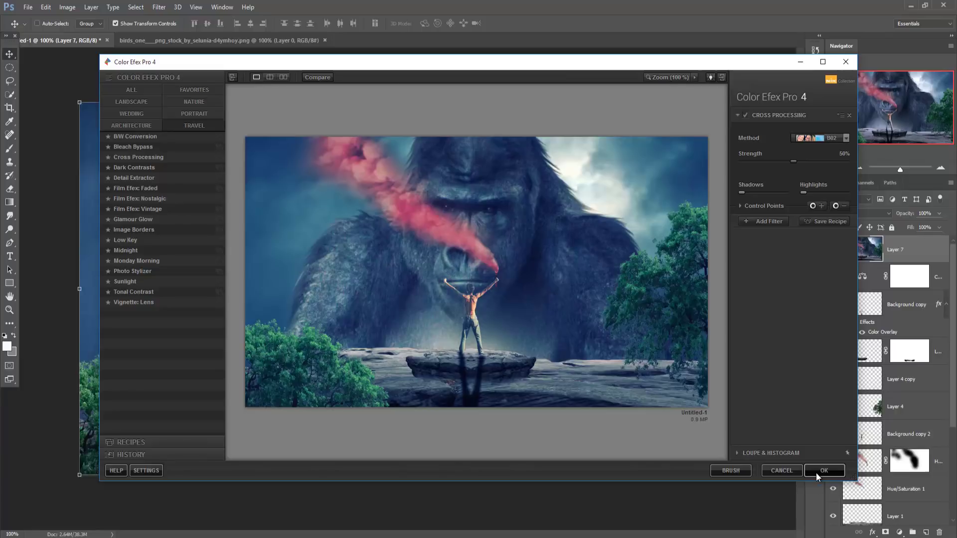
pyautogui.click(816, 474)
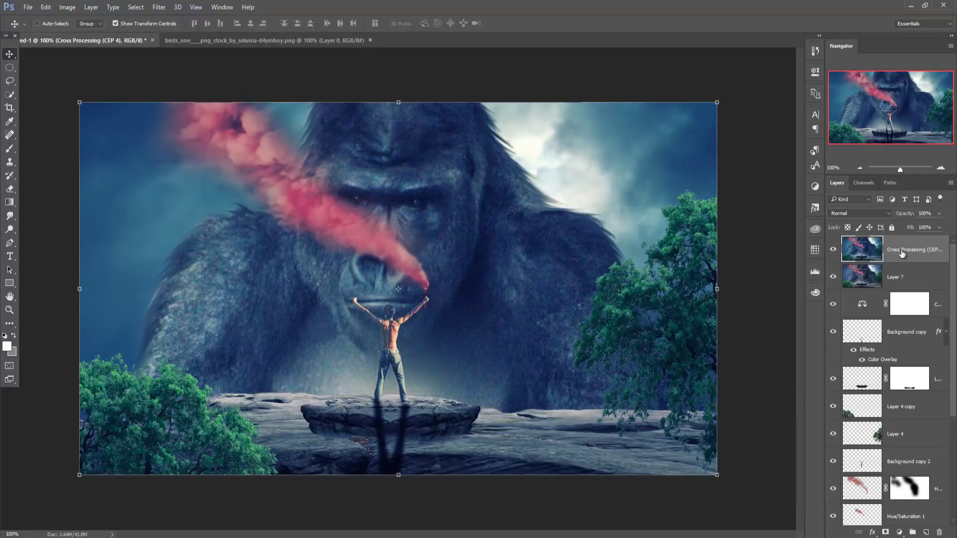
# Add a Warming Filter (85) Photo Filter adjustment at 25% density
pyautogui.click(898, 533)
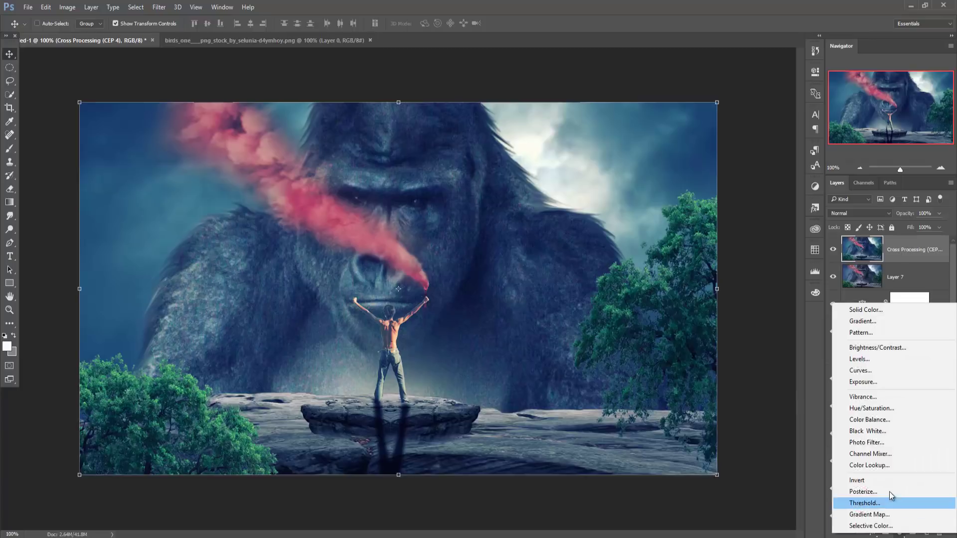
pyautogui.click(870, 444)
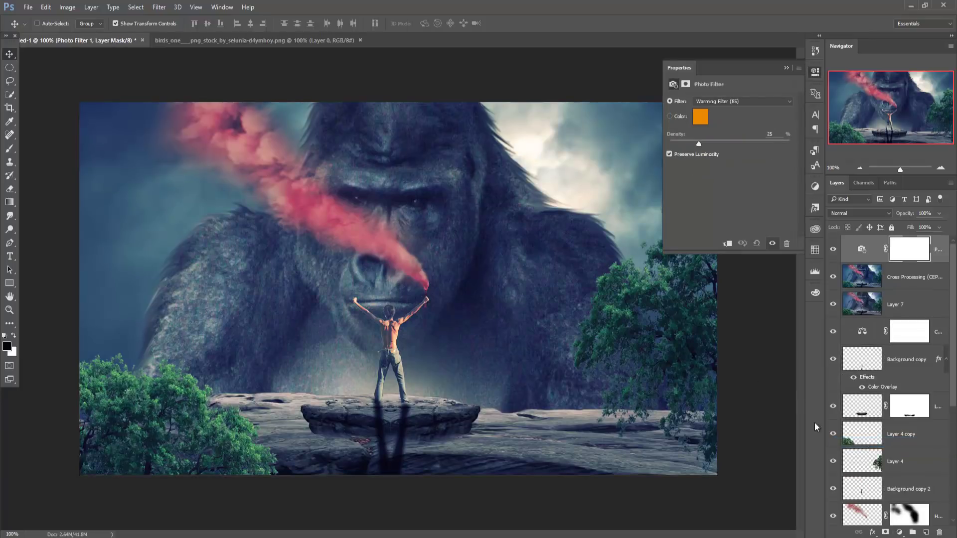
pyautogui.click(786, 67)
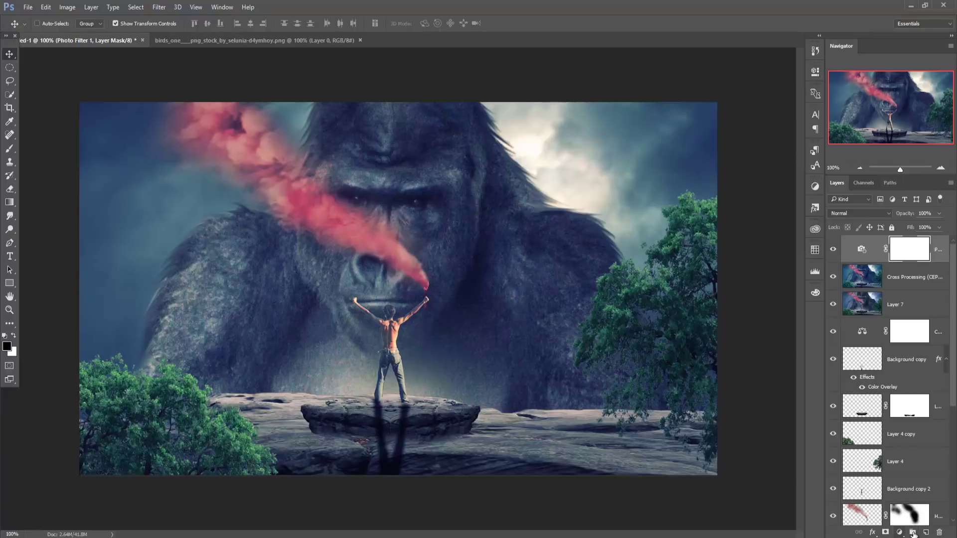
# Create Layer 8 filled with 50% gray in Soft Light, then add empty Layer 9
pyautogui.click(926, 532)
pyautogui.click(45, 8)
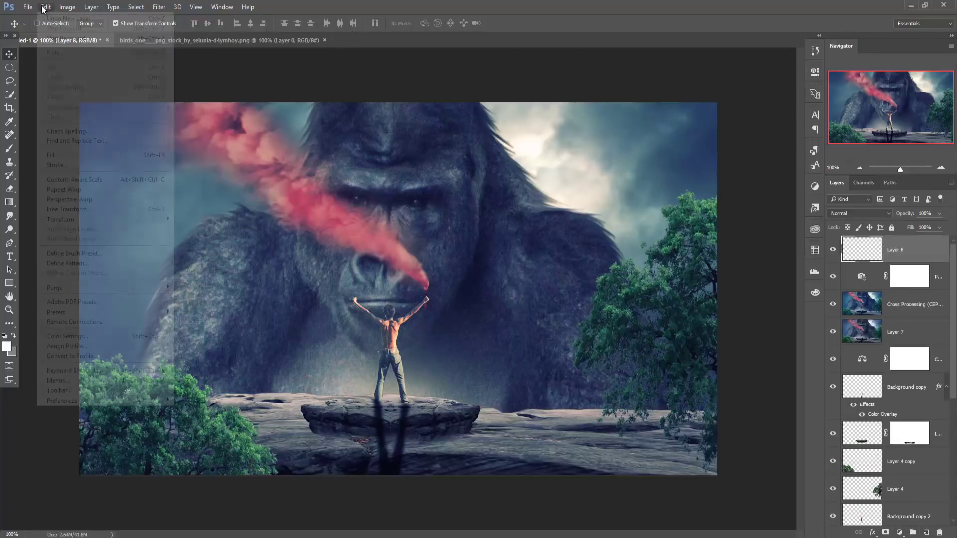
pyautogui.click(50, 155)
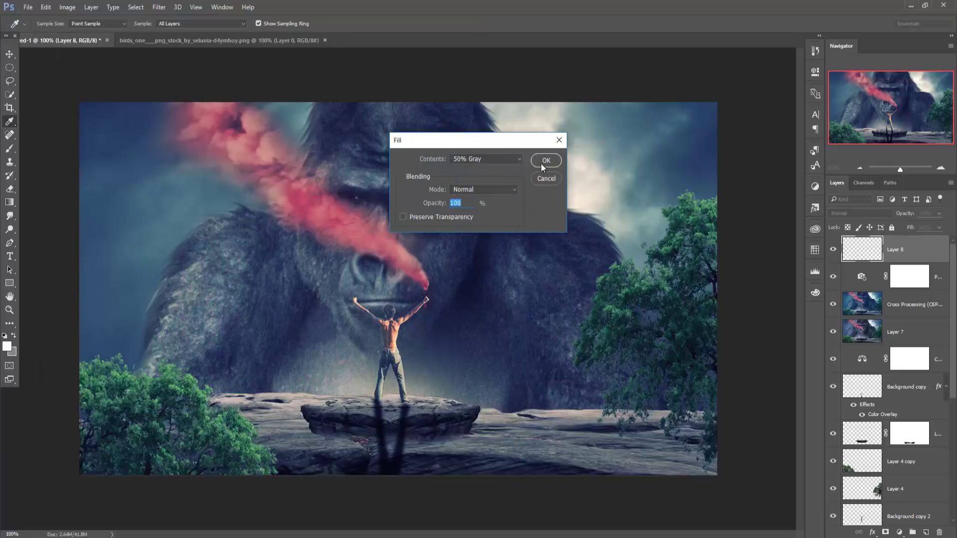
pyautogui.click(546, 161)
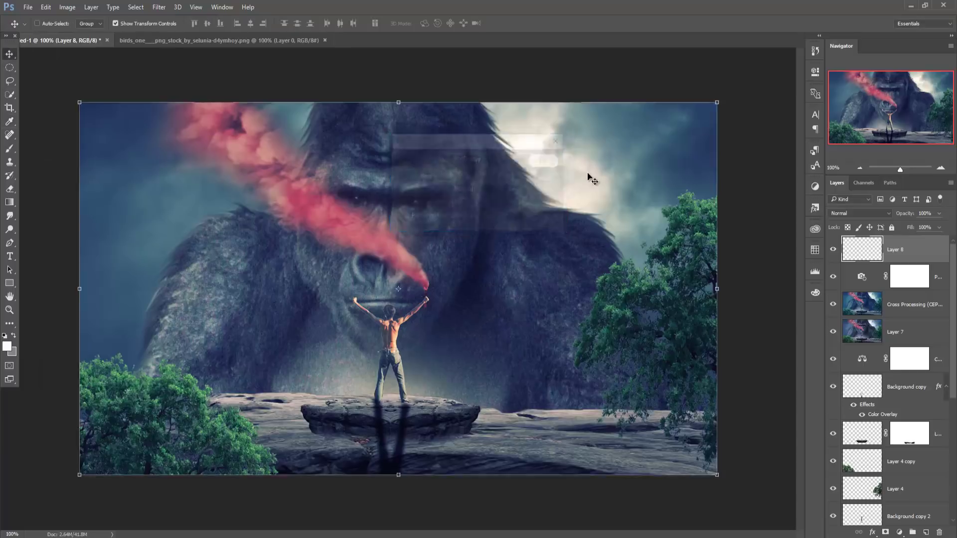
pyautogui.press('v')
pyautogui.click(859, 213)
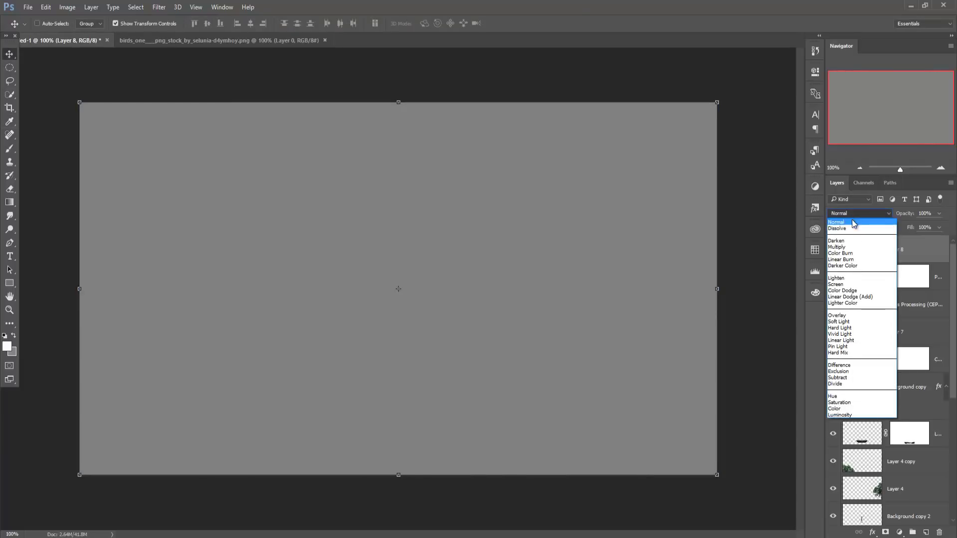
pyautogui.click(848, 321)
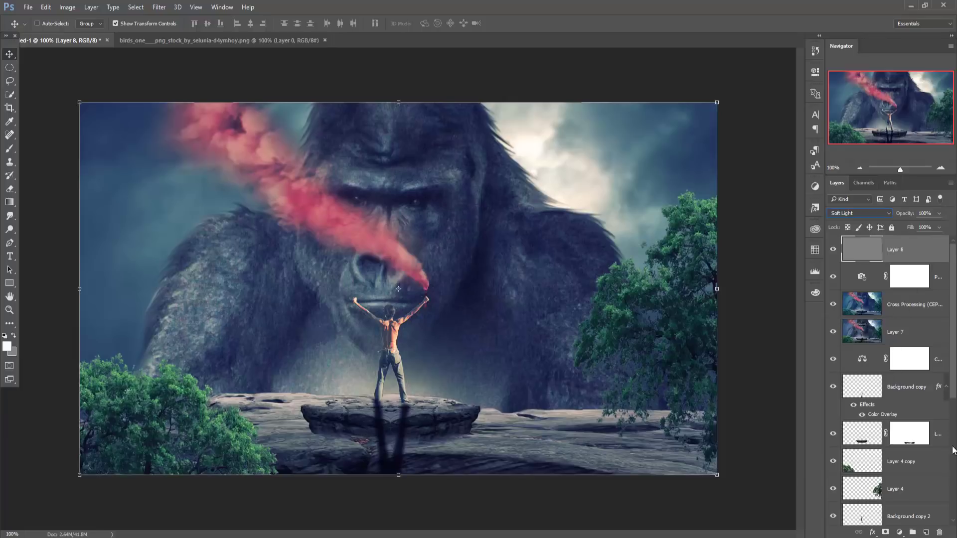
pyautogui.click(926, 532)
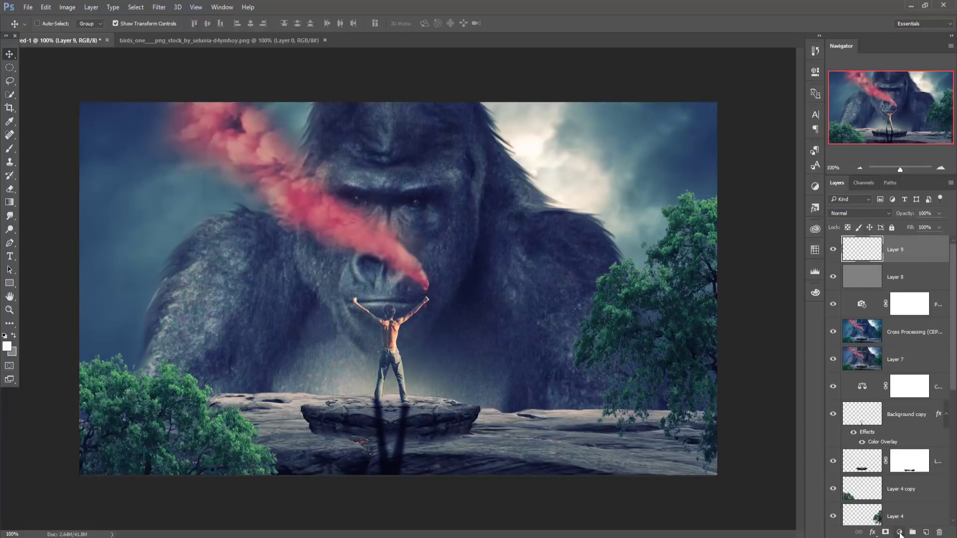
# Add a Gradient fill layer with its left stop set to near-black #101010
pyautogui.click(899, 533)
pyautogui.click(879, 324)
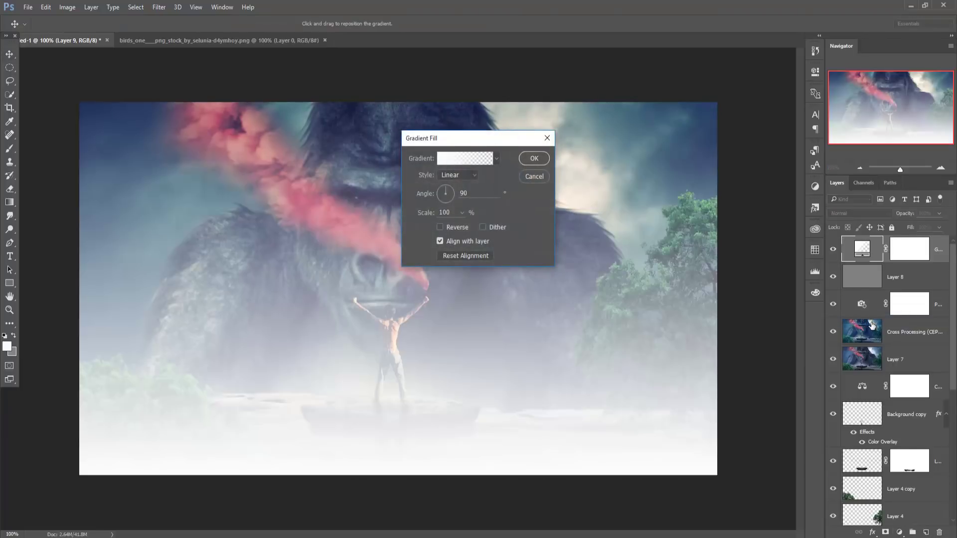
pyautogui.click(462, 159)
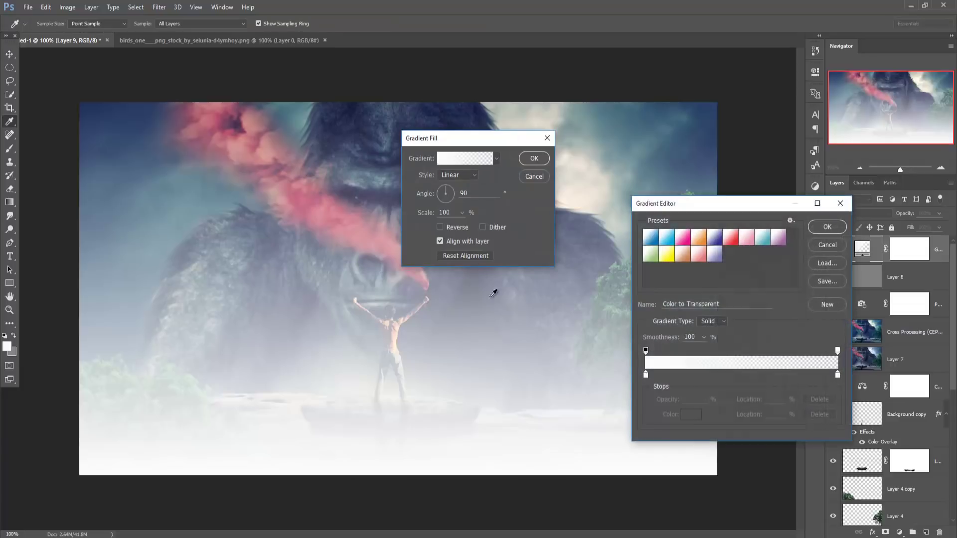
pyautogui.click(644, 375)
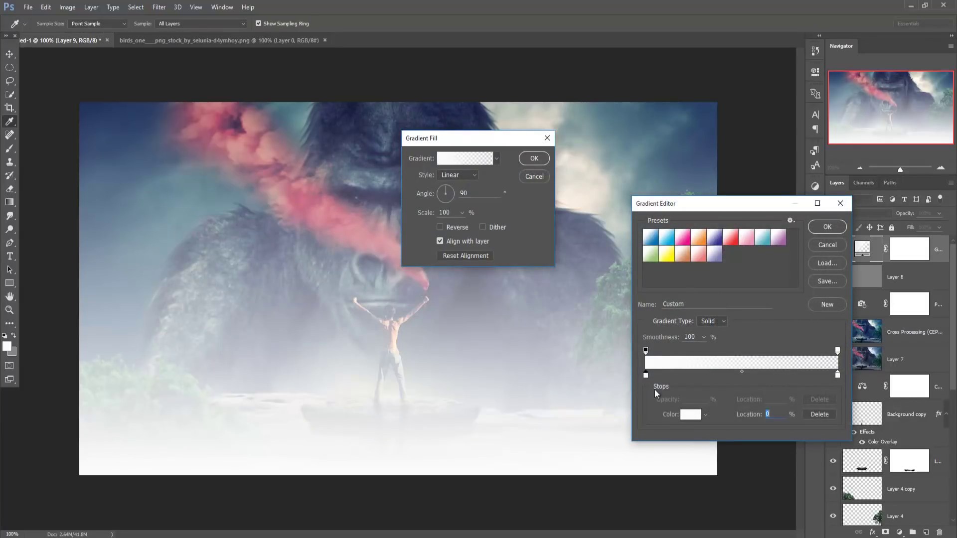
pyautogui.click(687, 416)
pyautogui.click(582, 405)
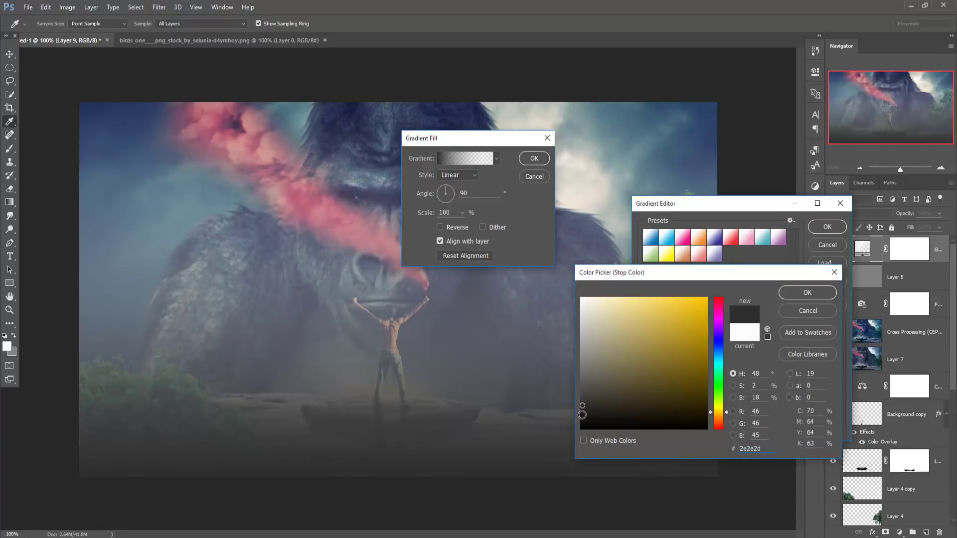
pyautogui.click(580, 414)
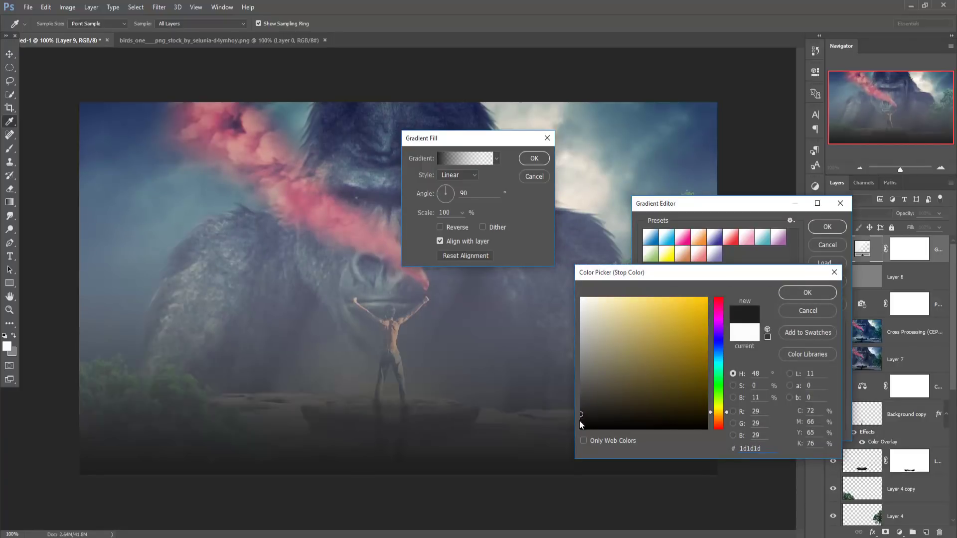
pyautogui.click(580, 421)
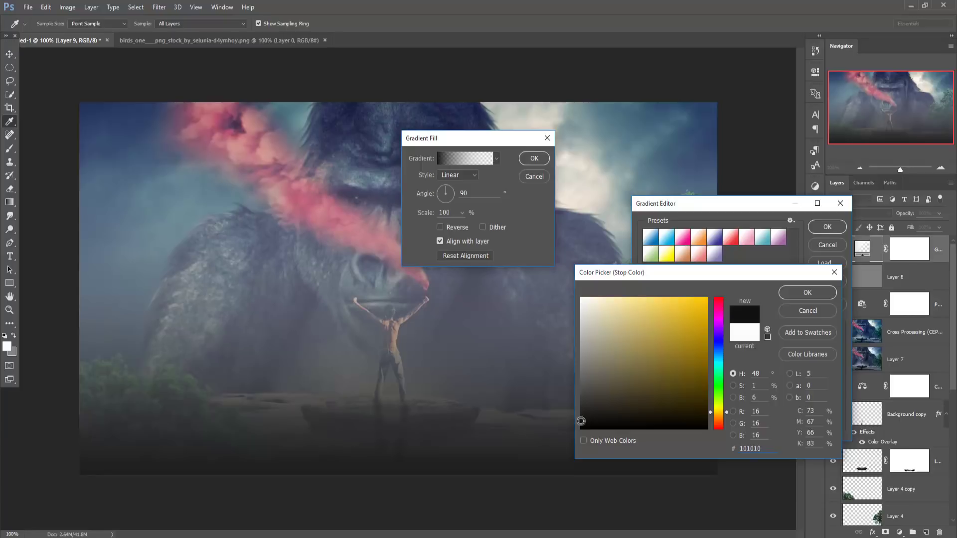
pyautogui.click(802, 293)
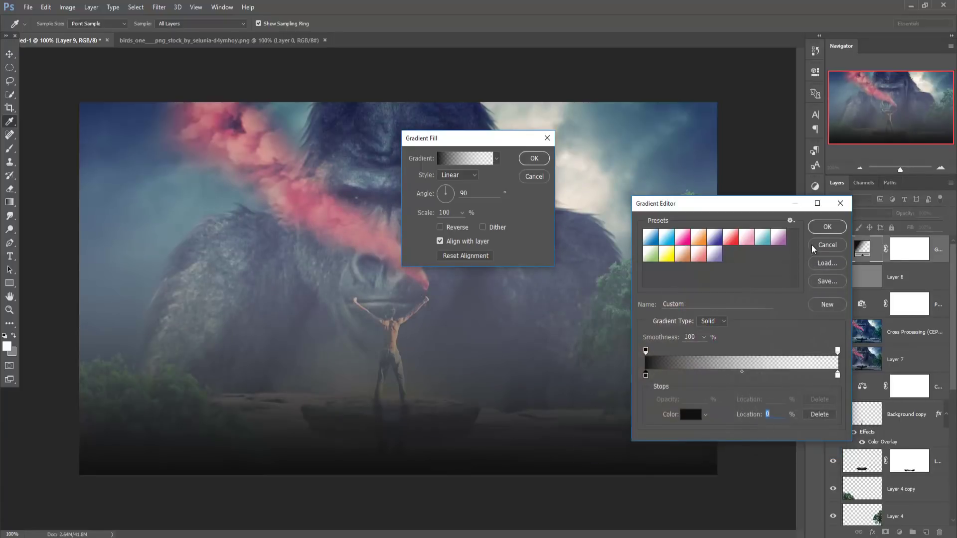
# Commit the dark-to-transparent 90° gradient fill and blend it in Soft Light
pyautogui.click(824, 227)
pyautogui.click(534, 158)
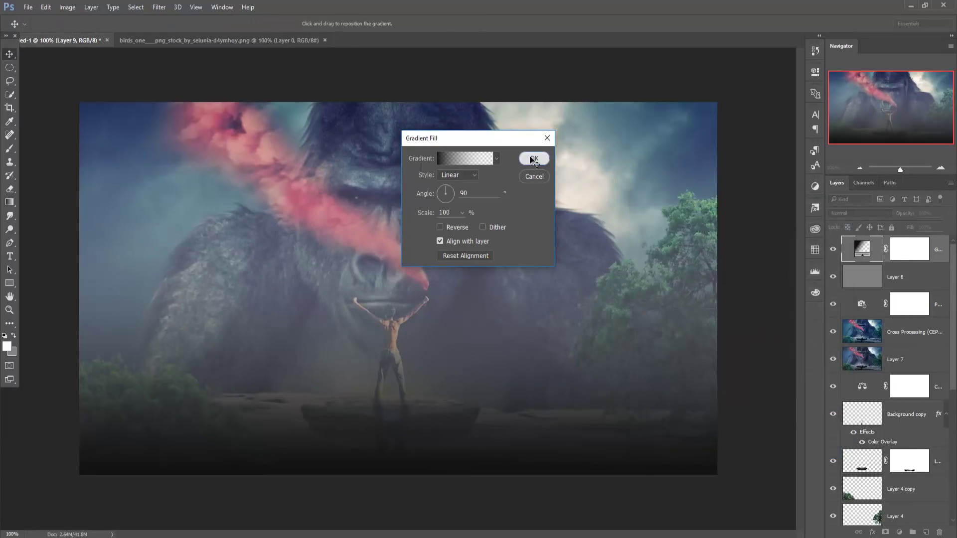
pyautogui.click(867, 214)
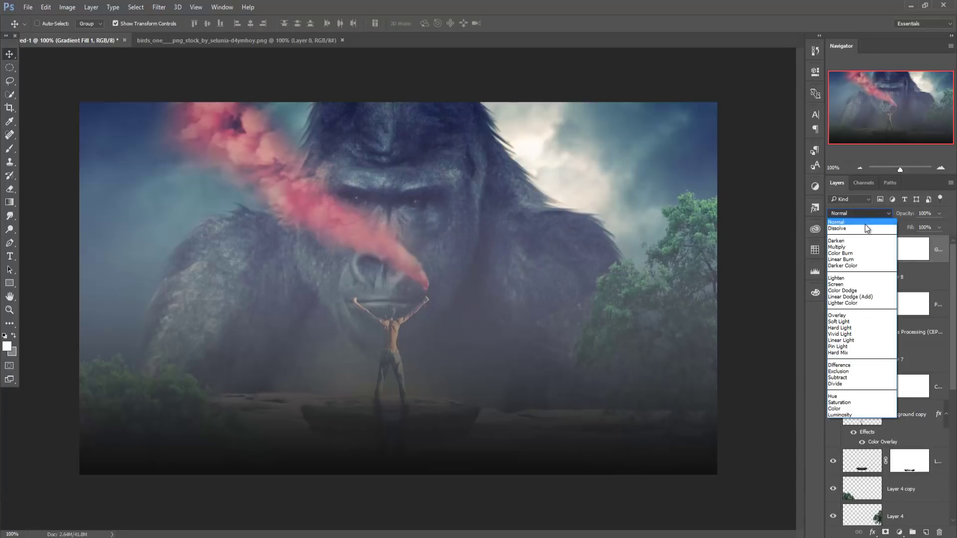
pyautogui.click(841, 325)
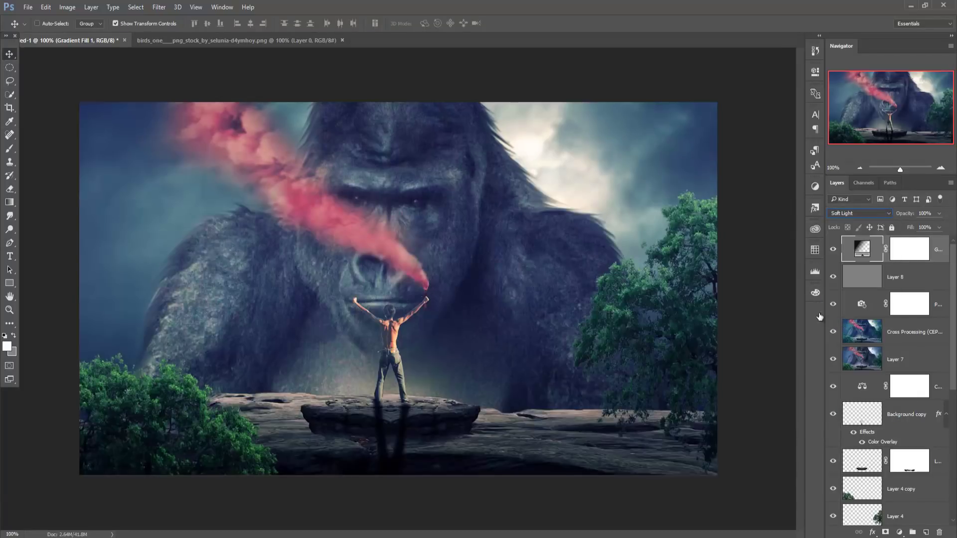